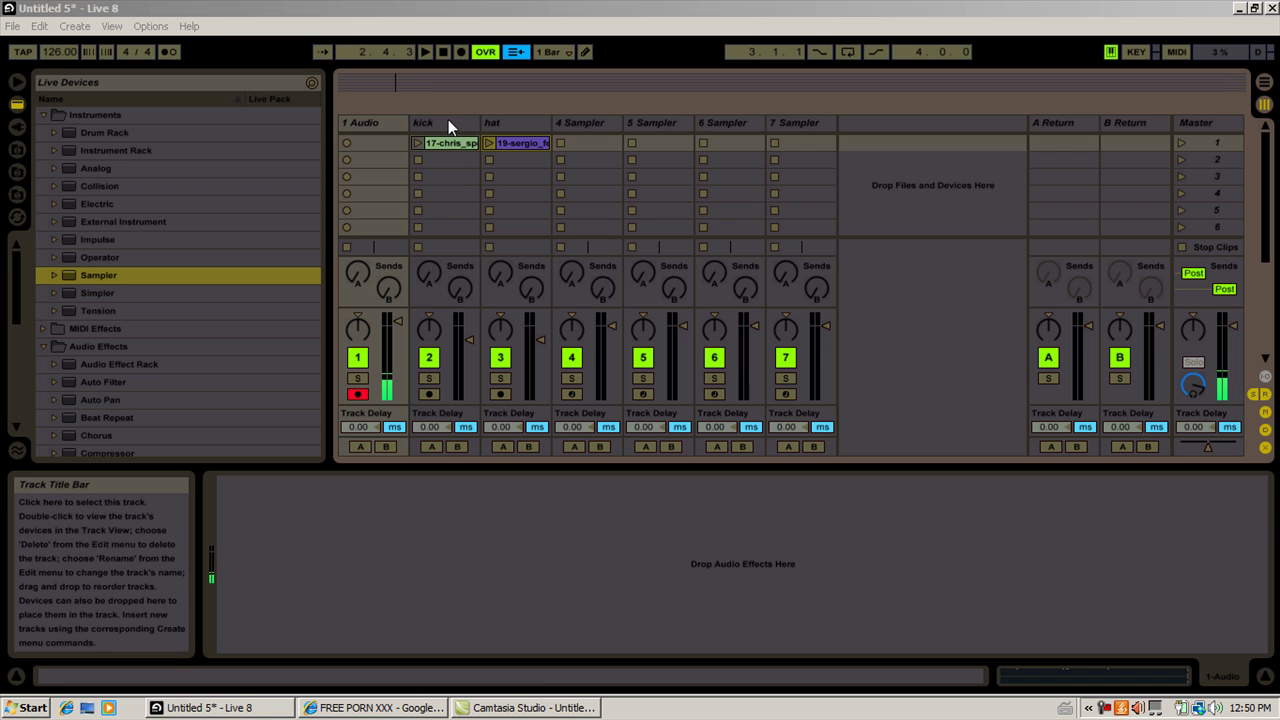
Open the kick track's clip and warp it straight from the transient of its first kick hit
{"action": "left_click", "coordinate": [448, 119]}
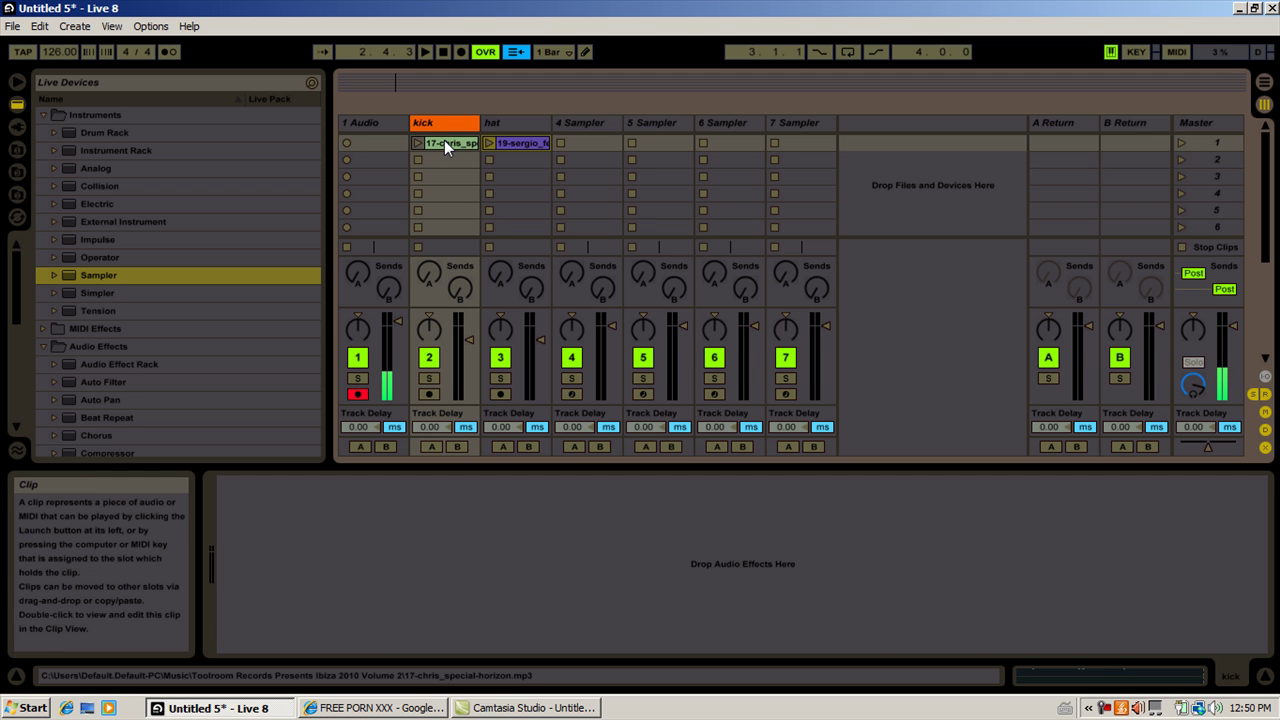
{"action": "double_click", "coordinate": [444, 140]}
{"action": "left_click_drag", "start_coordinate": [520, 474], "coordinate": [532, 440]}
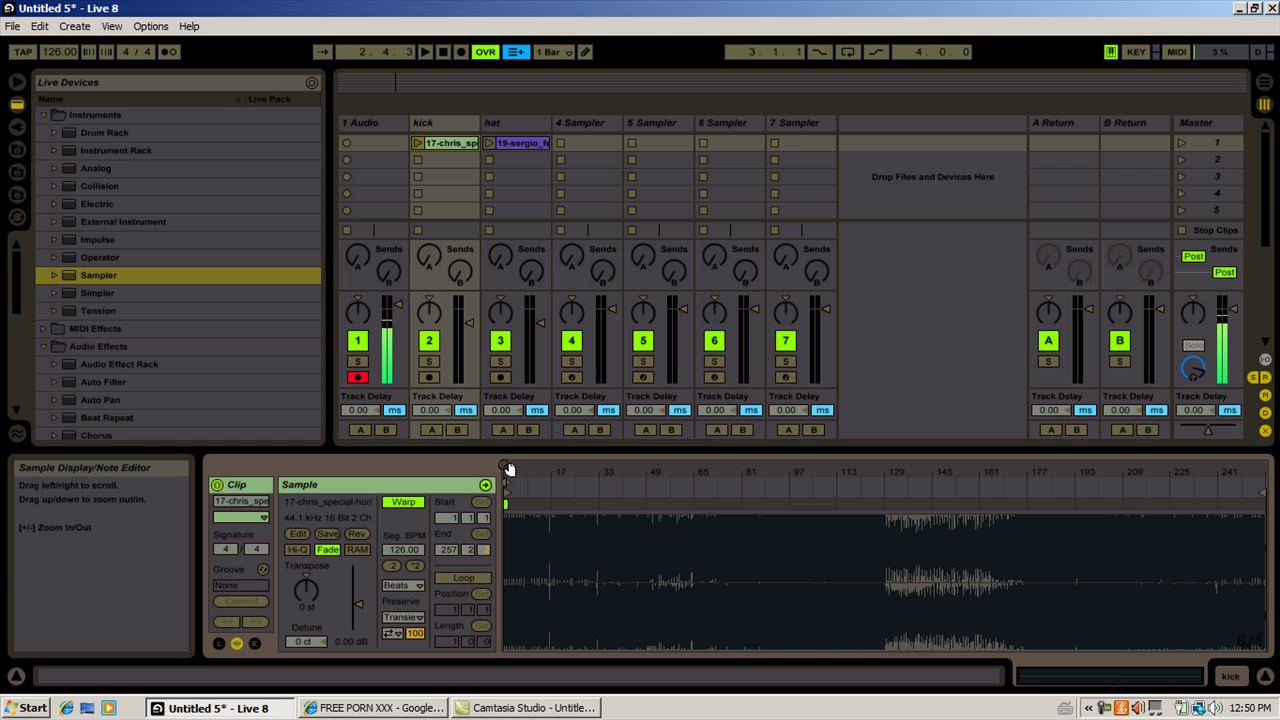
{"action": "mouse_move", "coordinate": [1260, 472]}
{"action": "left_mouse_down"}
{"action": "mouse_move", "coordinate": [1258, 640]}
{"action": "mouse_move", "coordinate": [1258, 472]}
{"action": "left_mouse_up"}
{"action": "left_click_drag", "start_coordinate": [514, 469], "coordinate": [514, 630]}
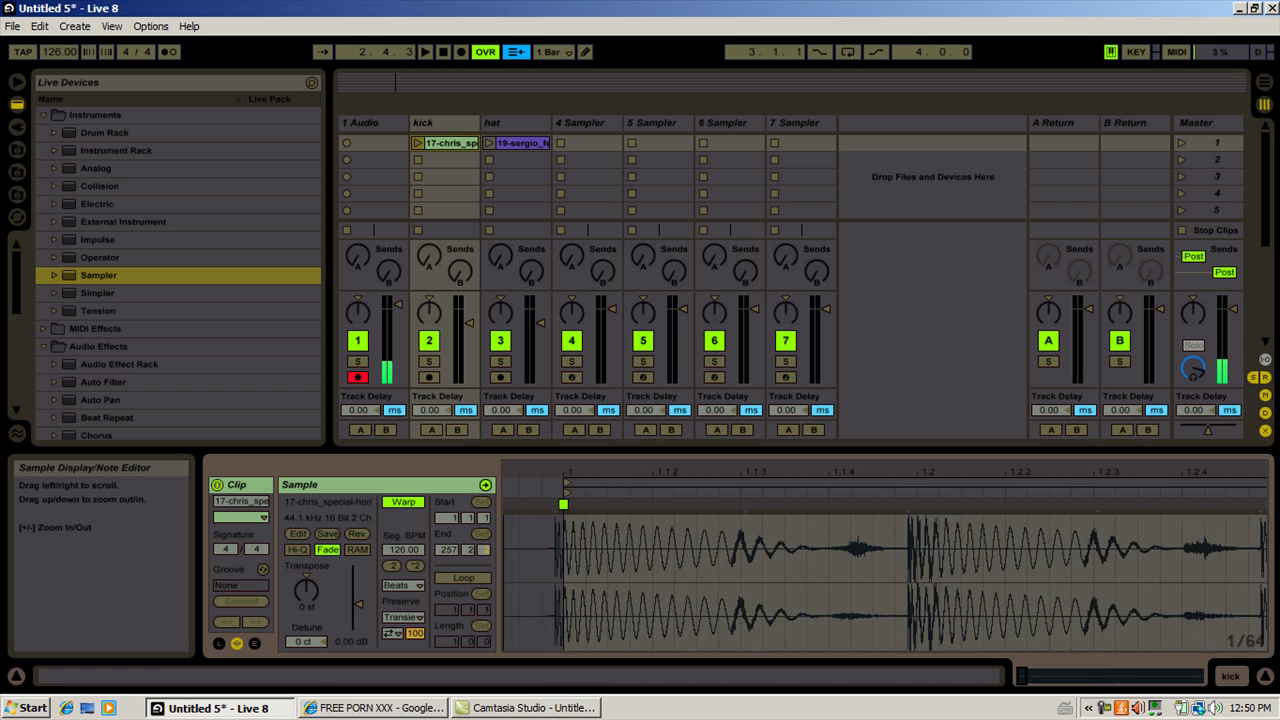
{"action": "left_click_drag", "start_coordinate": [507, 469], "coordinate": [507, 395]}
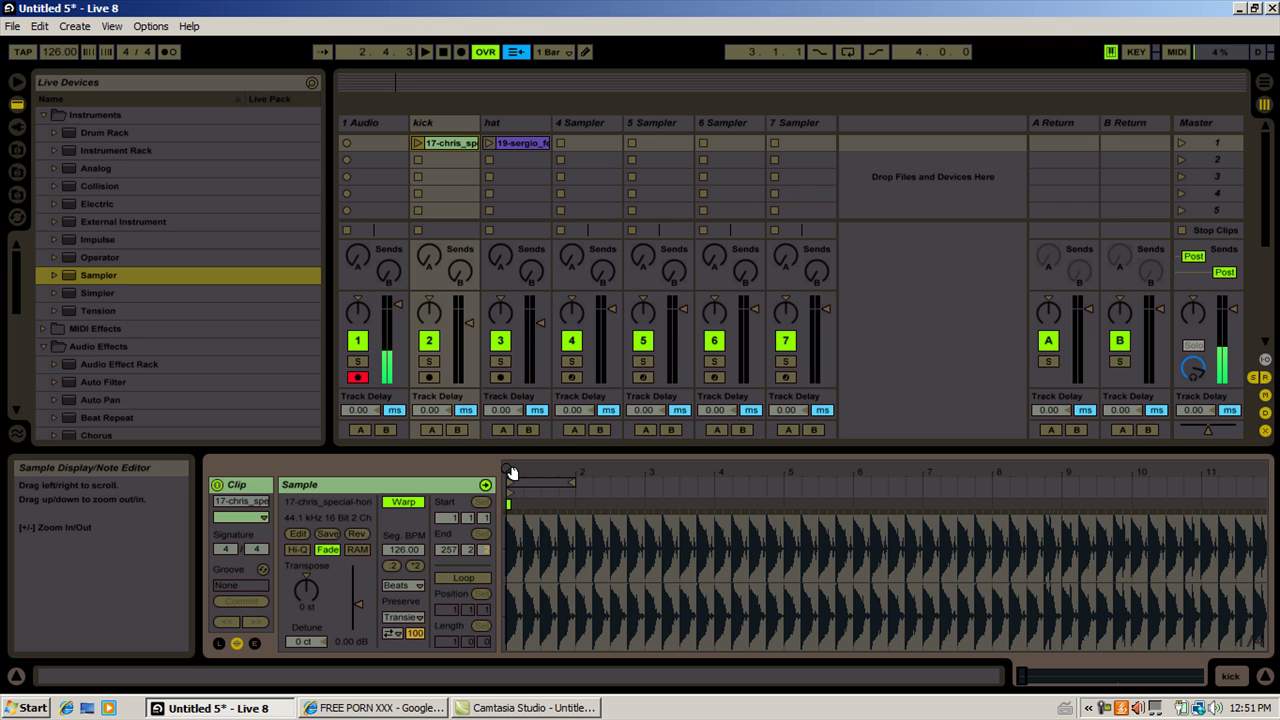
{"action": "left_click_drag", "start_coordinate": [511, 472], "coordinate": [509, 551]}
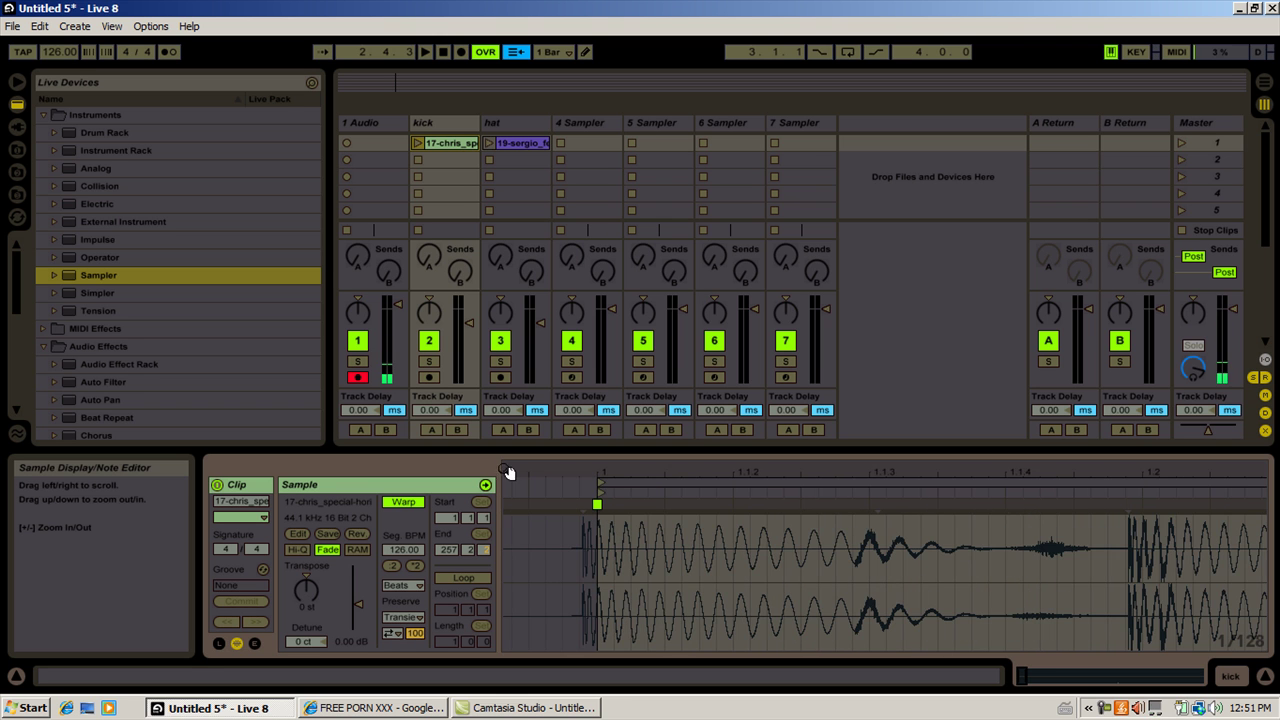
{"action": "right_click", "coordinate": [581, 504]}
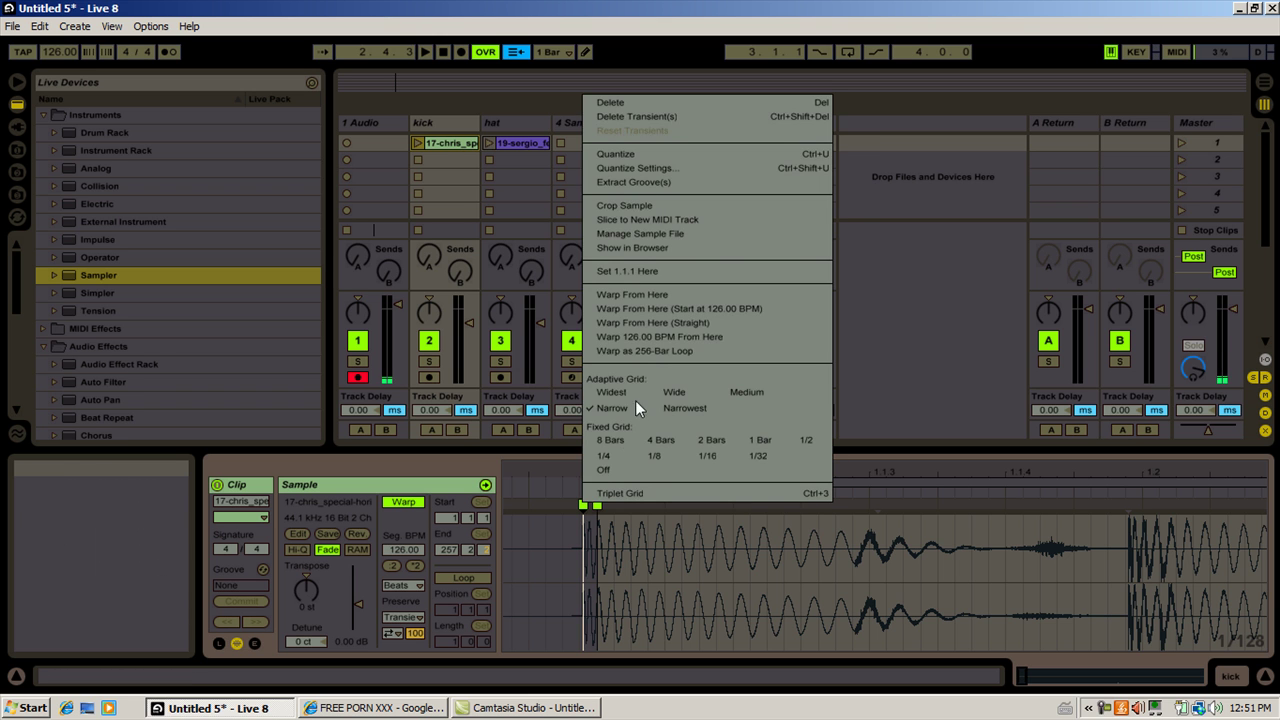
{"action": "left_click", "coordinate": [640, 323]}
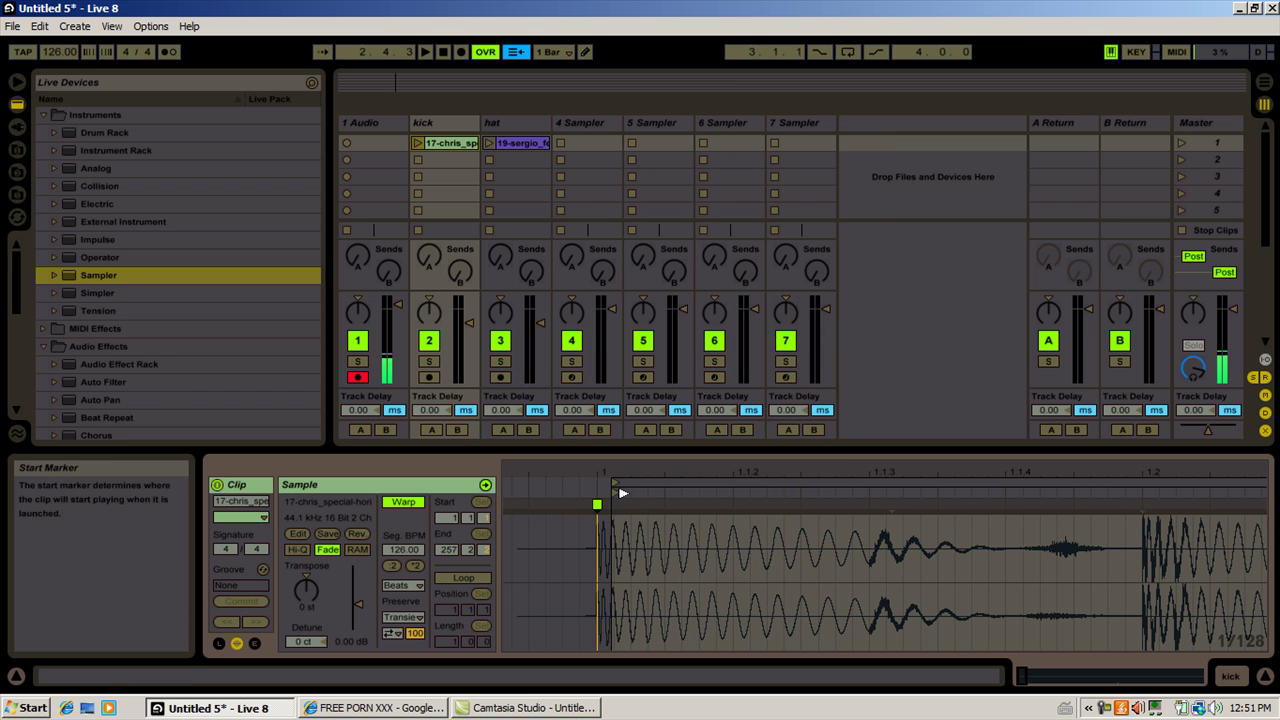
Set the kick clip's loop to the first beat, from 1 to 1.2, and turn looping on
{"action": "mouse_move", "coordinate": [610, 478]}
{"action": "left_mouse_down"}
{"action": "mouse_move", "coordinate": [611, 530]}
{"action": "mouse_move", "coordinate": [615, 478]}
{"action": "mouse_move", "coordinate": [639, 500]}
{"action": "mouse_move", "coordinate": [610, 482]}
{"action": "mouse_move", "coordinate": [512, 478]}
{"action": "mouse_move", "coordinate": [516, 500]}
{"action": "mouse_move", "coordinate": [543, 500]}
{"action": "mouse_move", "coordinate": [520, 475]}
{"action": "left_mouse_up"}
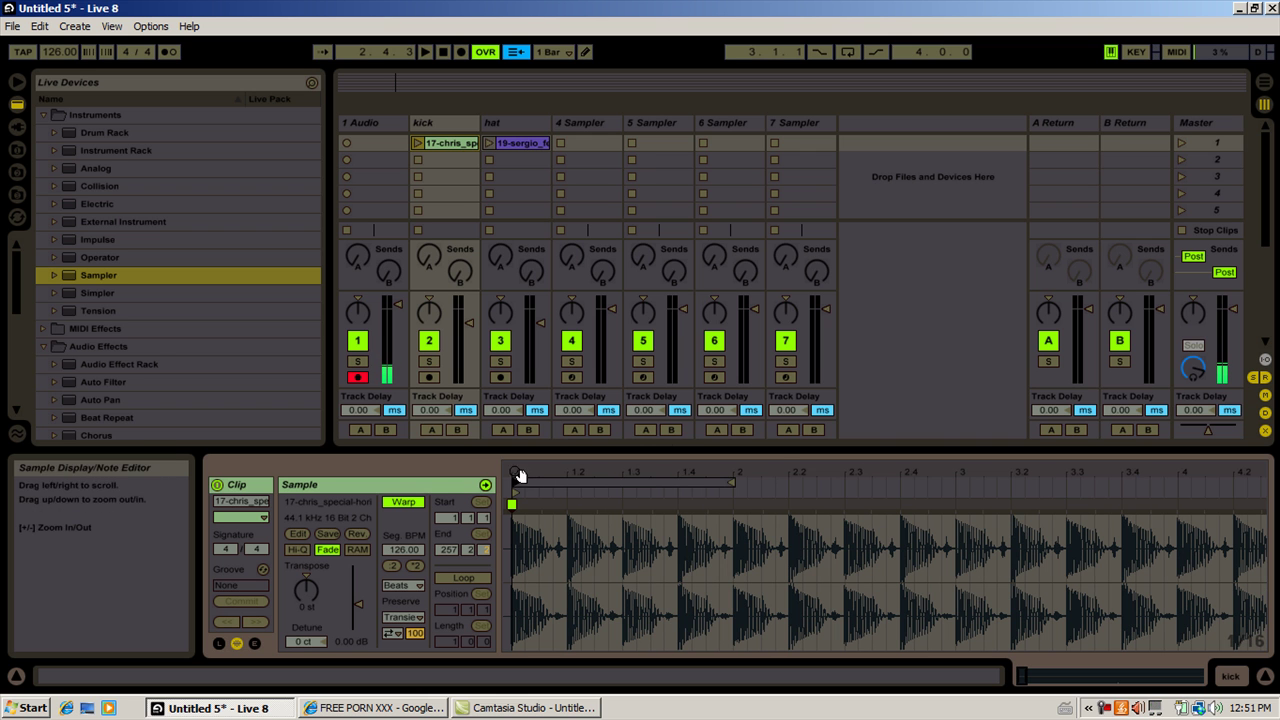
{"action": "left_click_drag", "start_coordinate": [731, 484], "coordinate": [570, 481]}
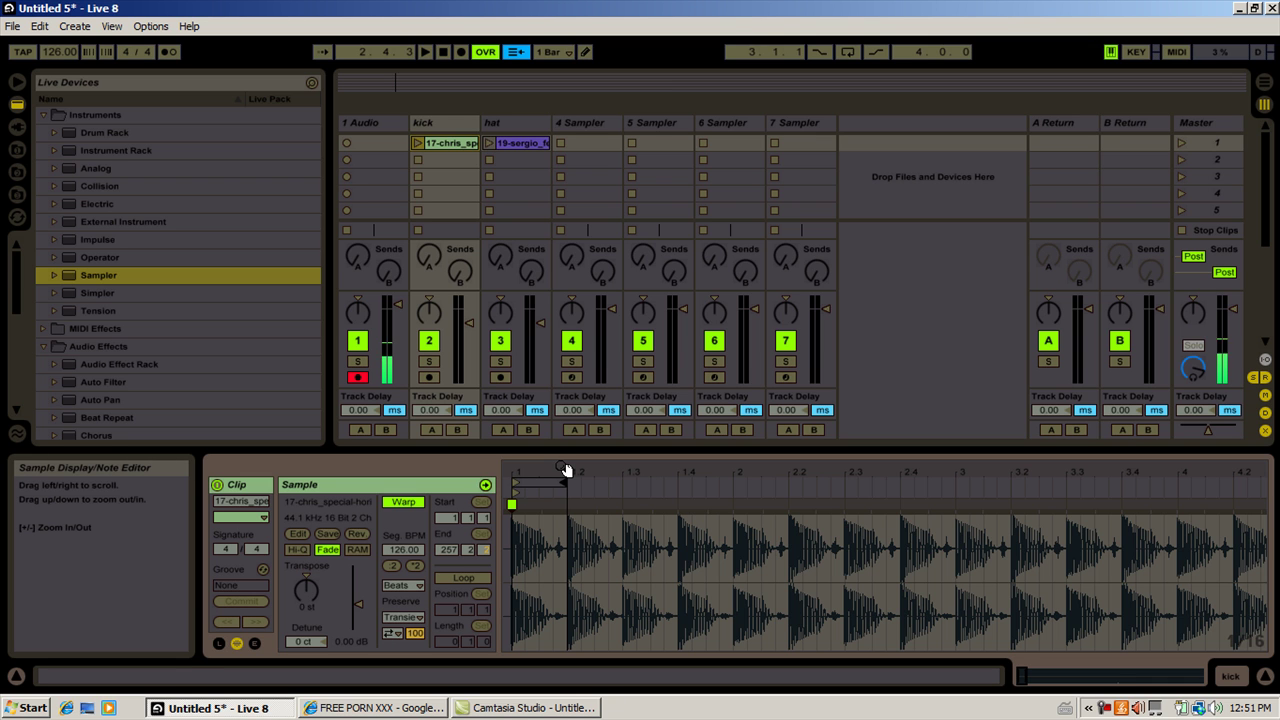
{"action": "left_click_drag", "start_coordinate": [565, 469], "coordinate": [600, 548]}
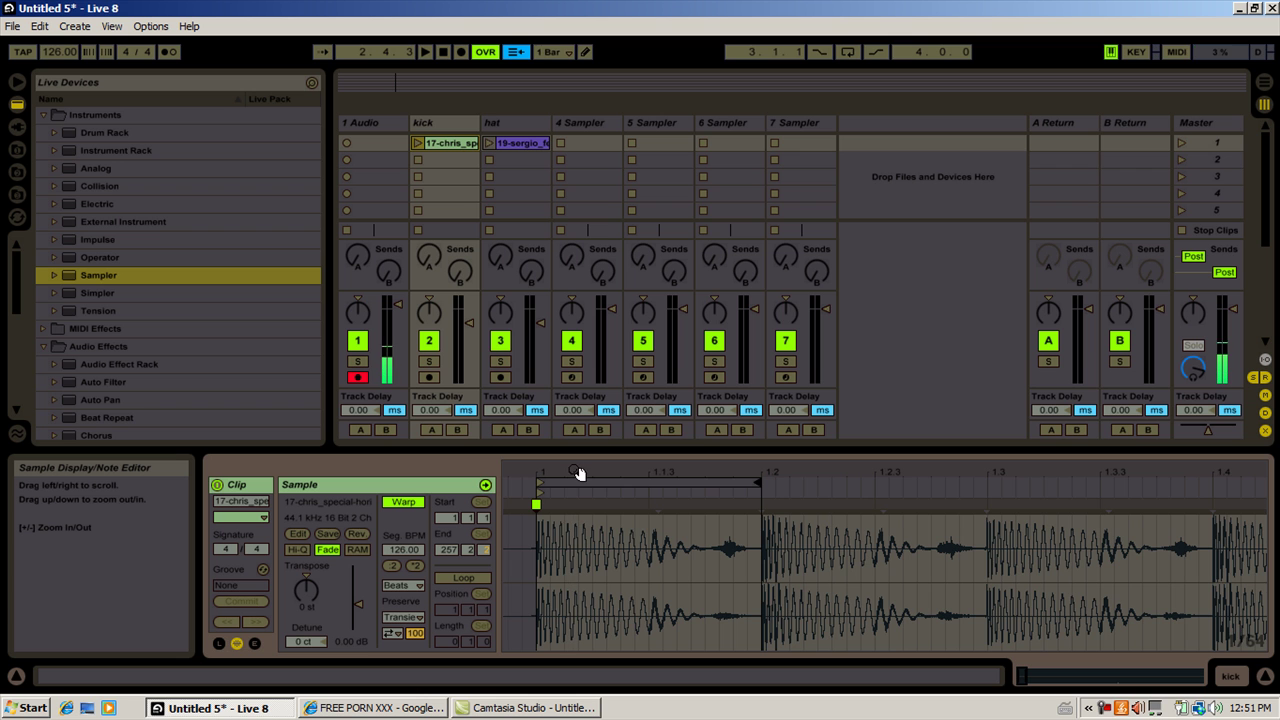
{"action": "left_click_drag", "start_coordinate": [575, 469], "coordinate": [531, 466]}
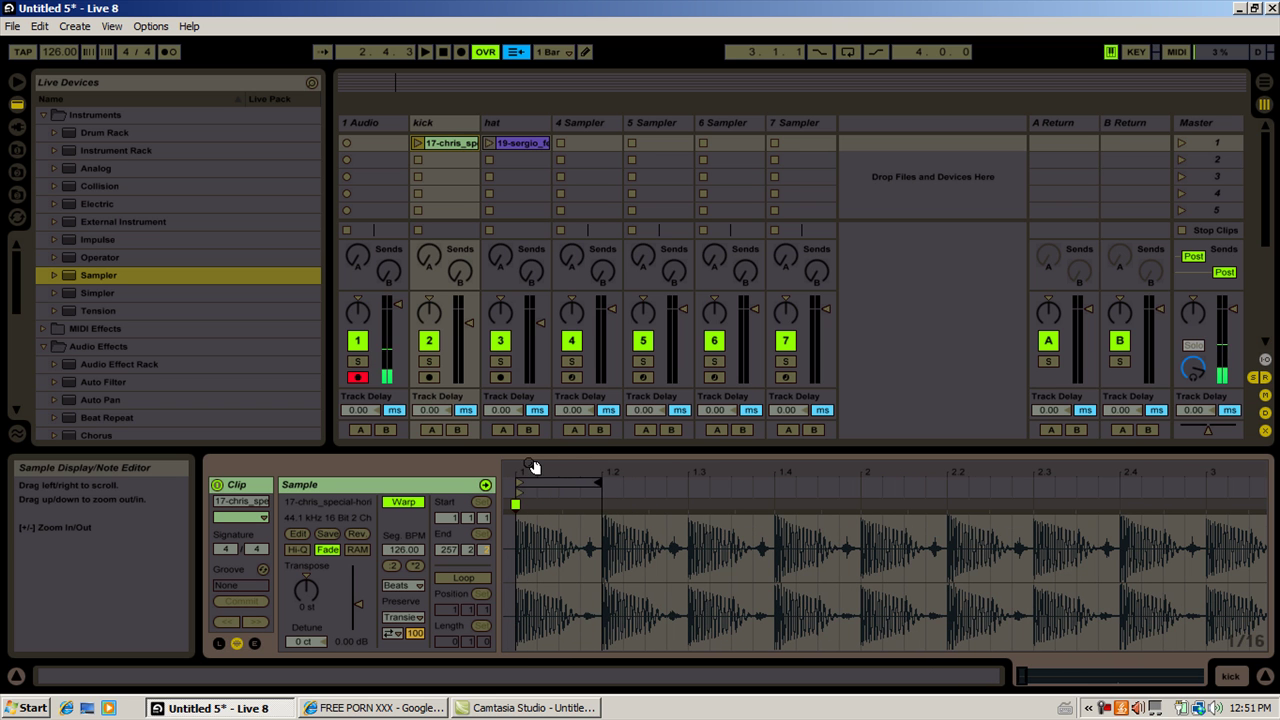
{"action": "left_click", "coordinate": [468, 578]}
{"action": "mouse_move", "coordinate": [541, 471]}
{"action": "left_mouse_down"}
{"action": "mouse_move", "coordinate": [548, 486]}
{"action": "mouse_move", "coordinate": [548, 470]}
{"action": "left_mouse_up"}
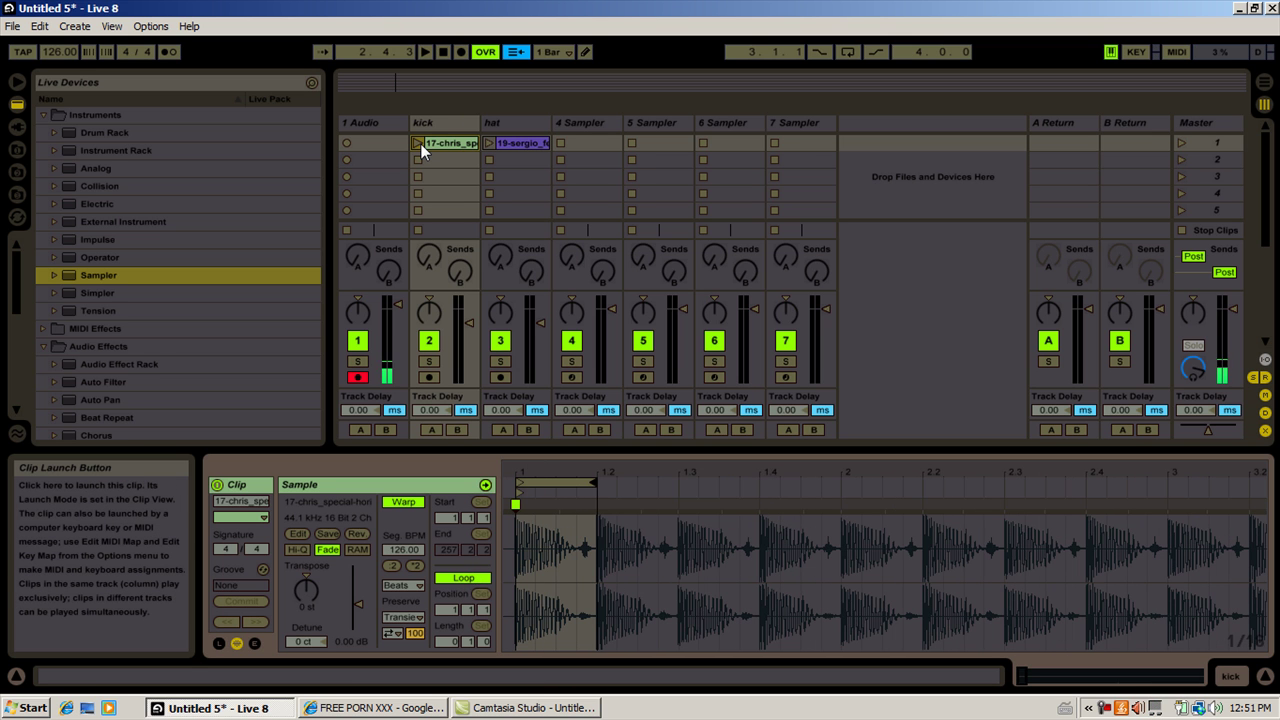
Audition the looped kick clip briefly and stop it
{"action": "left_click", "coordinate": [420, 143]}
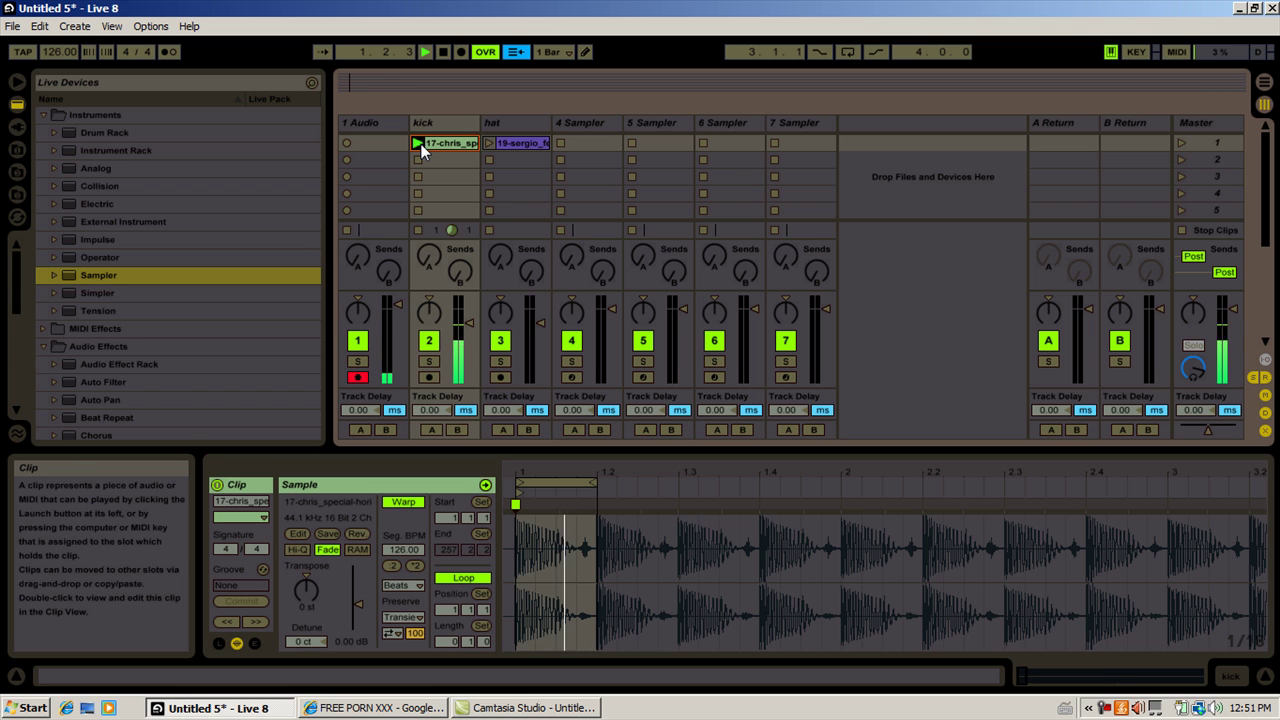
{"action": "left_click", "coordinate": [417, 231]}
{"action": "left_click", "coordinate": [434, 123]}
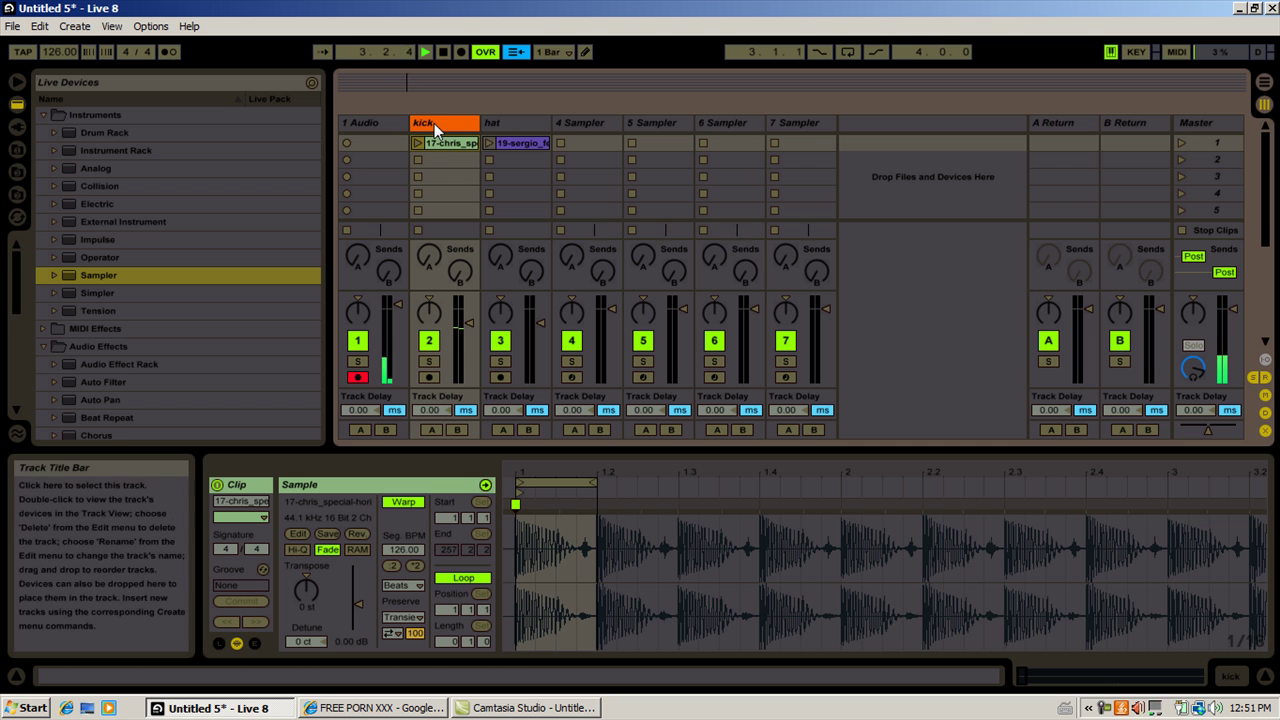
Select the first beat of the kick clip, 1.1.1 to 1.2.1, and crop the sample to it
{"action": "mouse_move", "coordinate": [568, 474]}
{"action": "left_mouse_down"}
{"action": "mouse_move", "coordinate": [720, 570]}
{"action": "mouse_move", "coordinate": [865, 572]}
{"action": "mouse_move", "coordinate": [559, 532]}
{"action": "mouse_move", "coordinate": [637, 547]}
{"action": "mouse_move", "coordinate": [843, 547]}
{"action": "left_mouse_up"}
{"action": "left_click", "coordinate": [585, 540]}
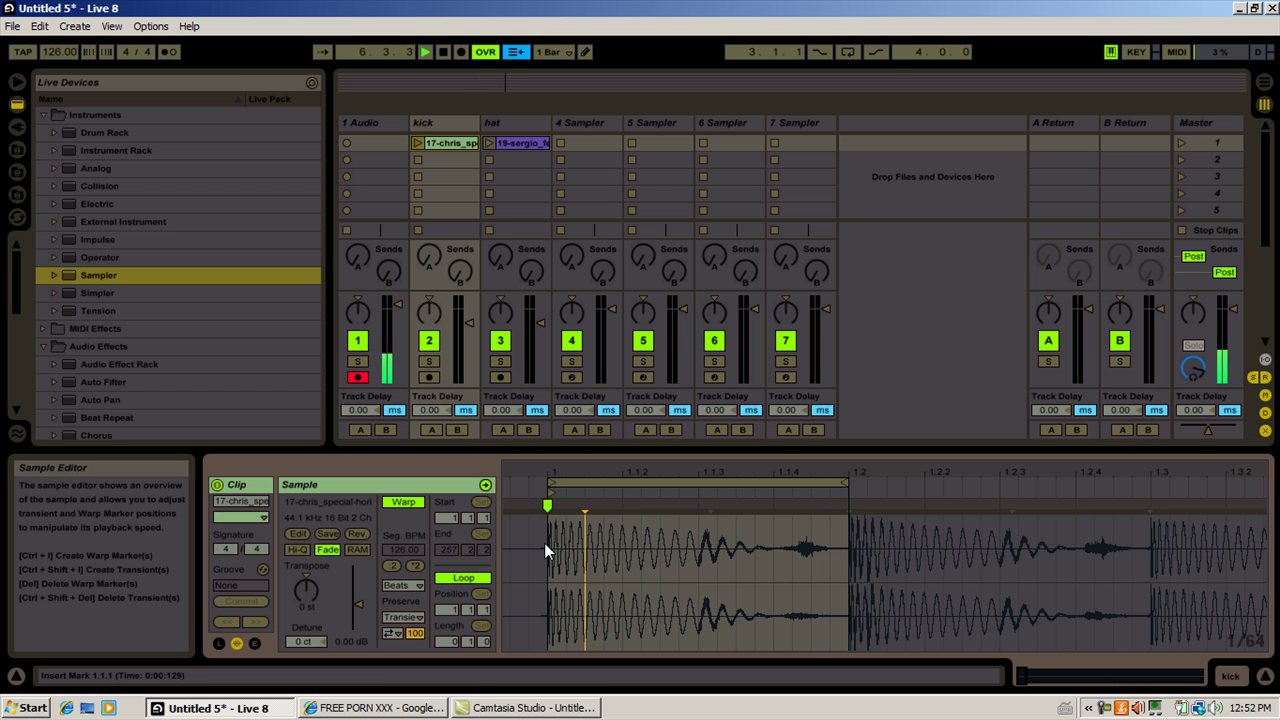
{"action": "left_click_drag", "start_coordinate": [547, 542], "coordinate": [852, 556]}
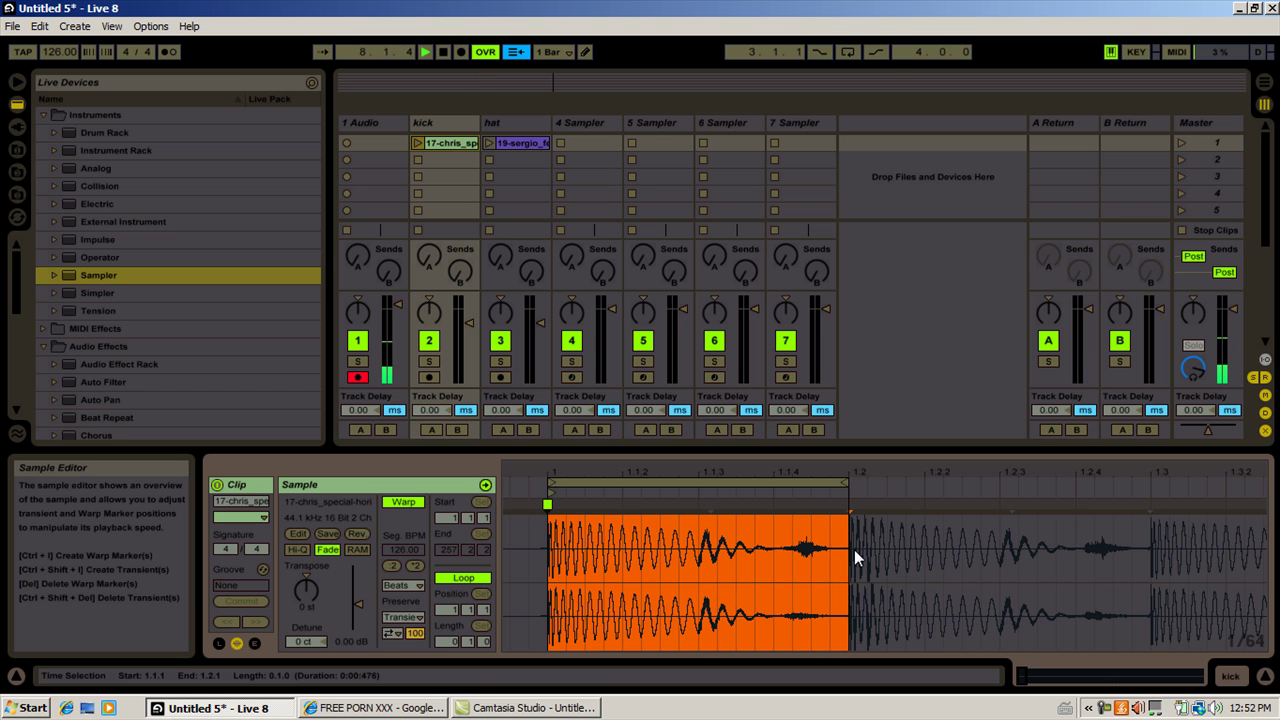
{"action": "right_click", "coordinate": [679, 550]}
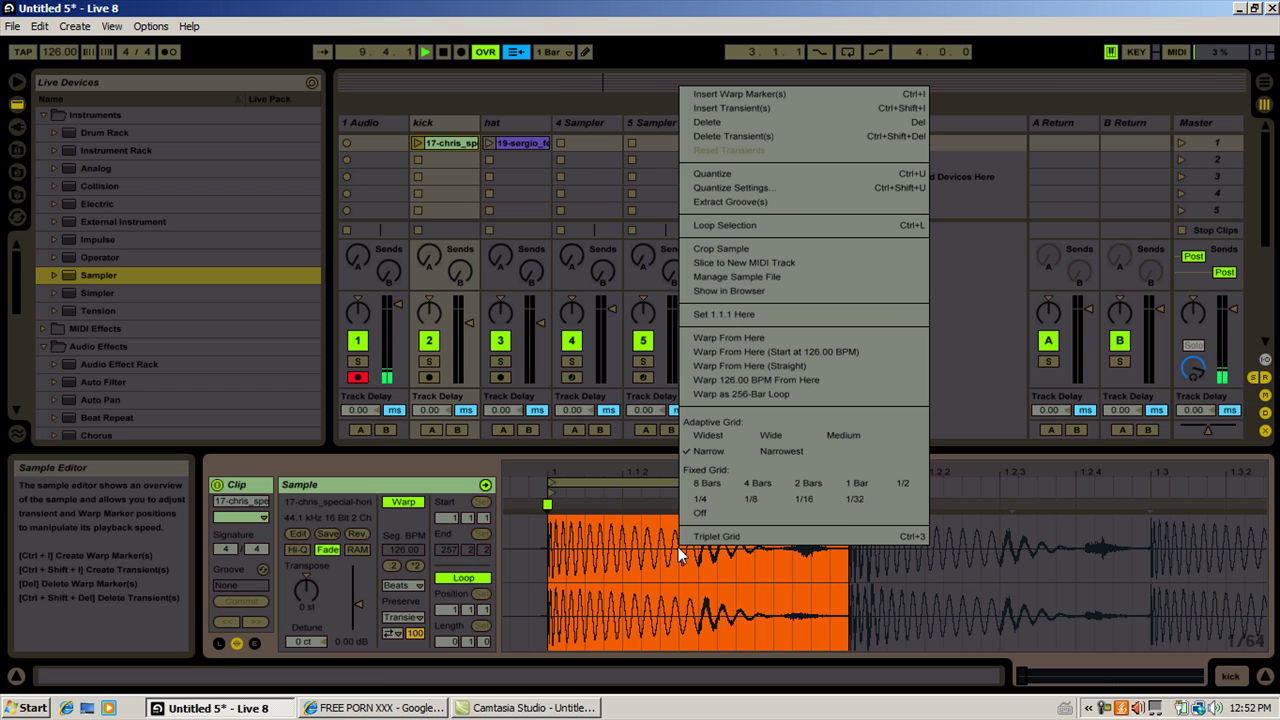
{"action": "left_click", "coordinate": [729, 250]}
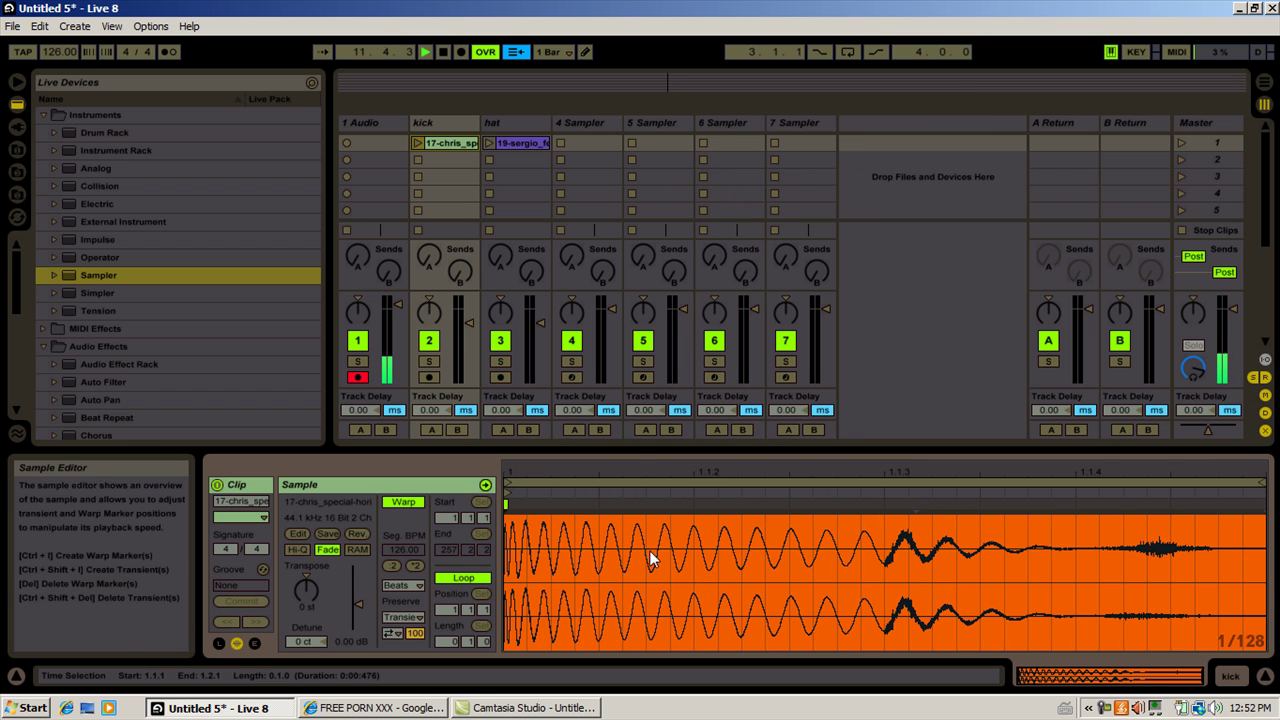
Show the kick clip's cropped sample file in the browser
{"action": "left_click", "coordinate": [433, 127]}
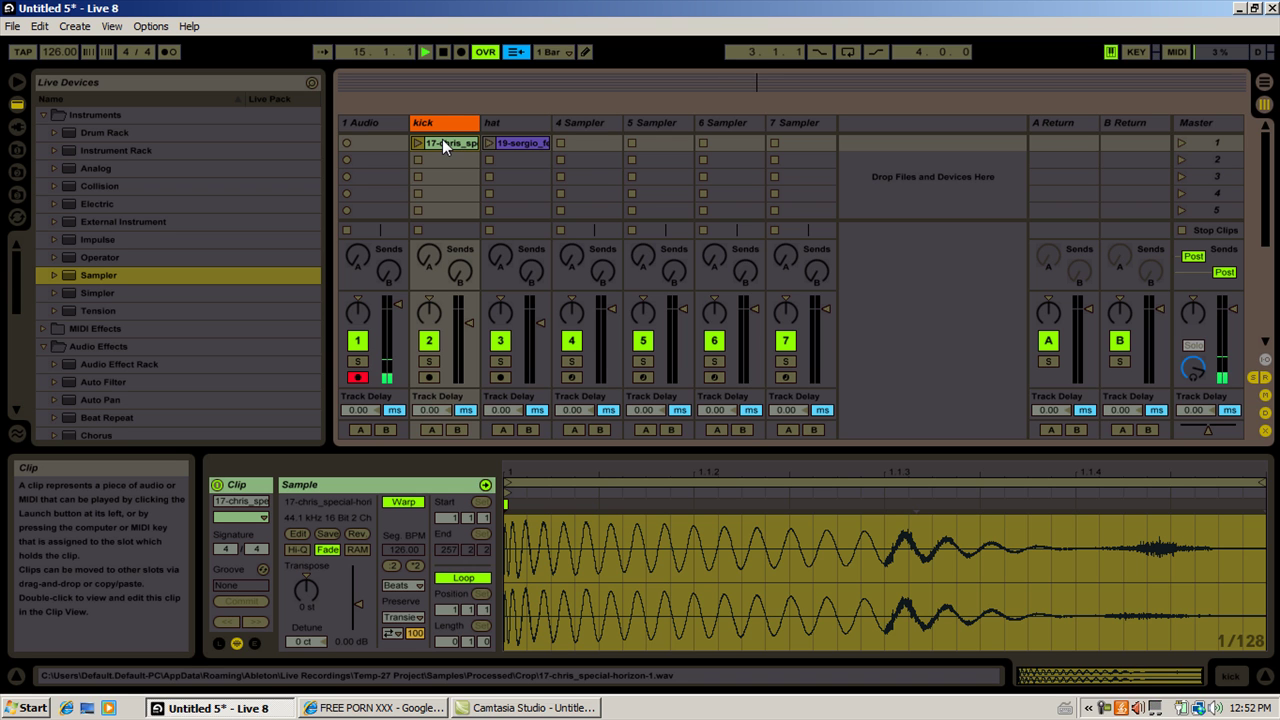
{"action": "right_click", "coordinate": [442, 139]}
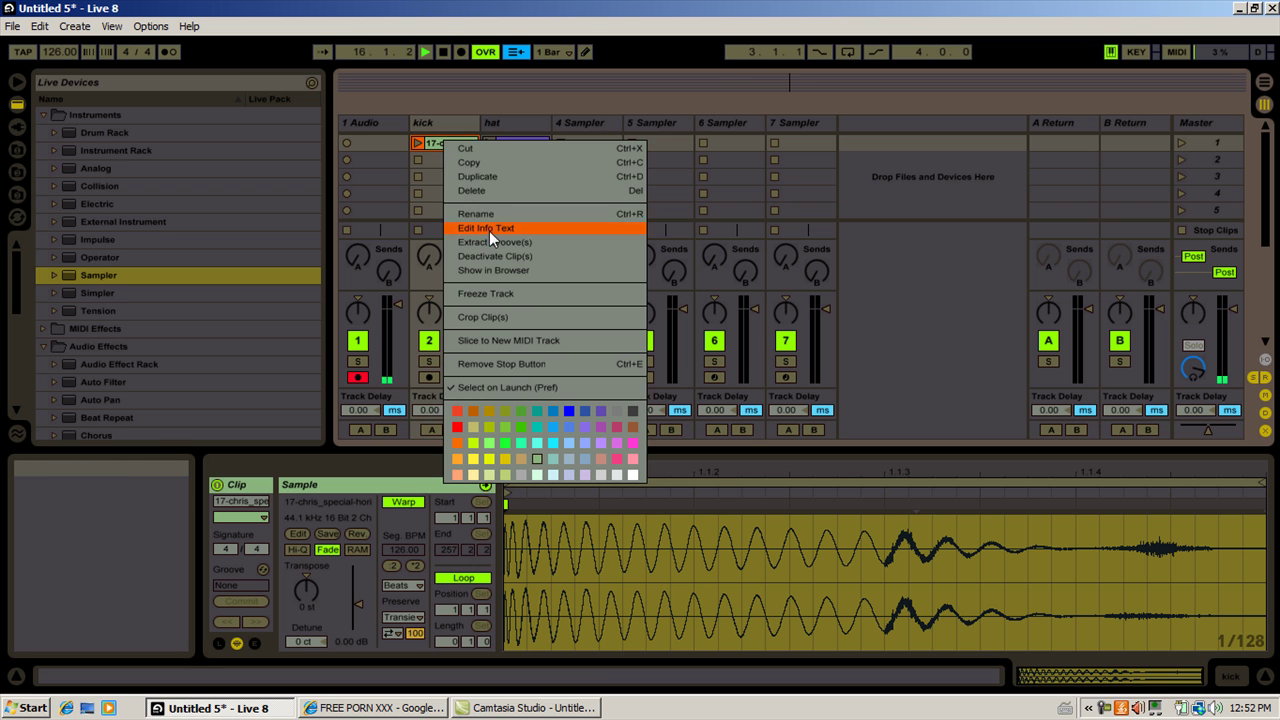
{"action": "left_click", "coordinate": [490, 271]}
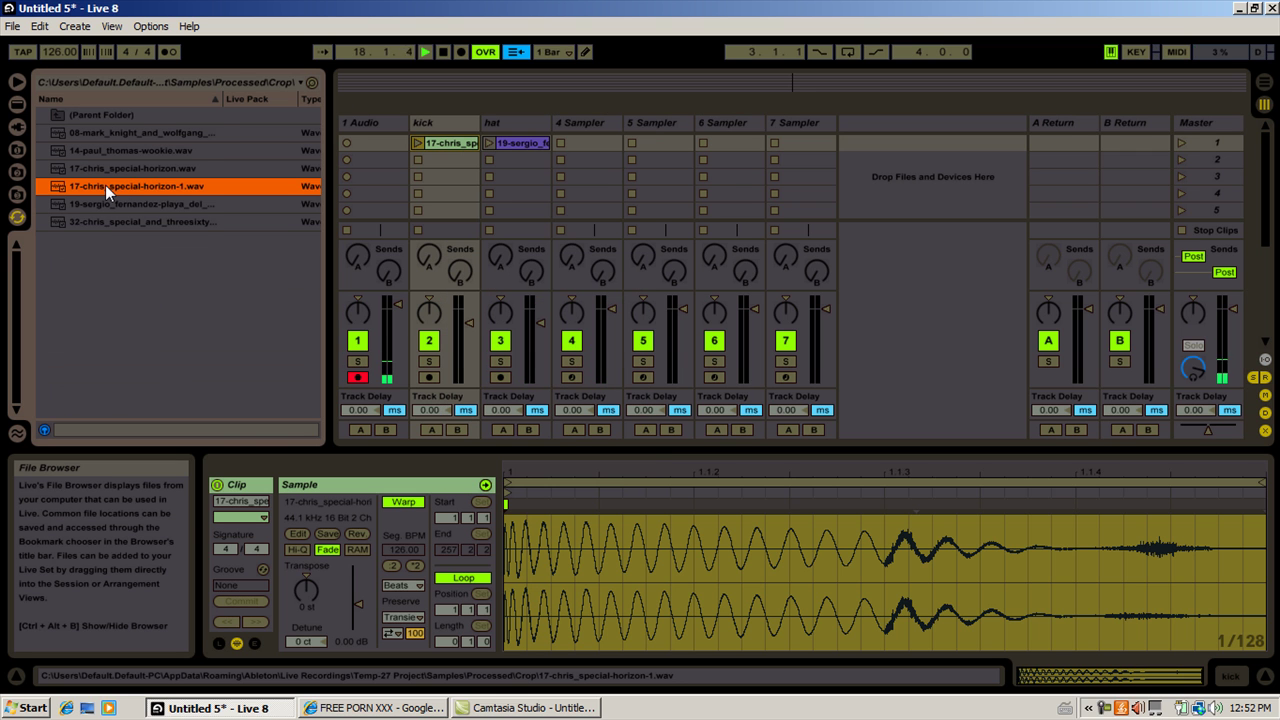
Load the cropped sample 17-chris_special-horizon-1.wav into the Sampler on track 4
{"action": "left_click_drag", "start_coordinate": [105, 185], "coordinate": [153, 262]}
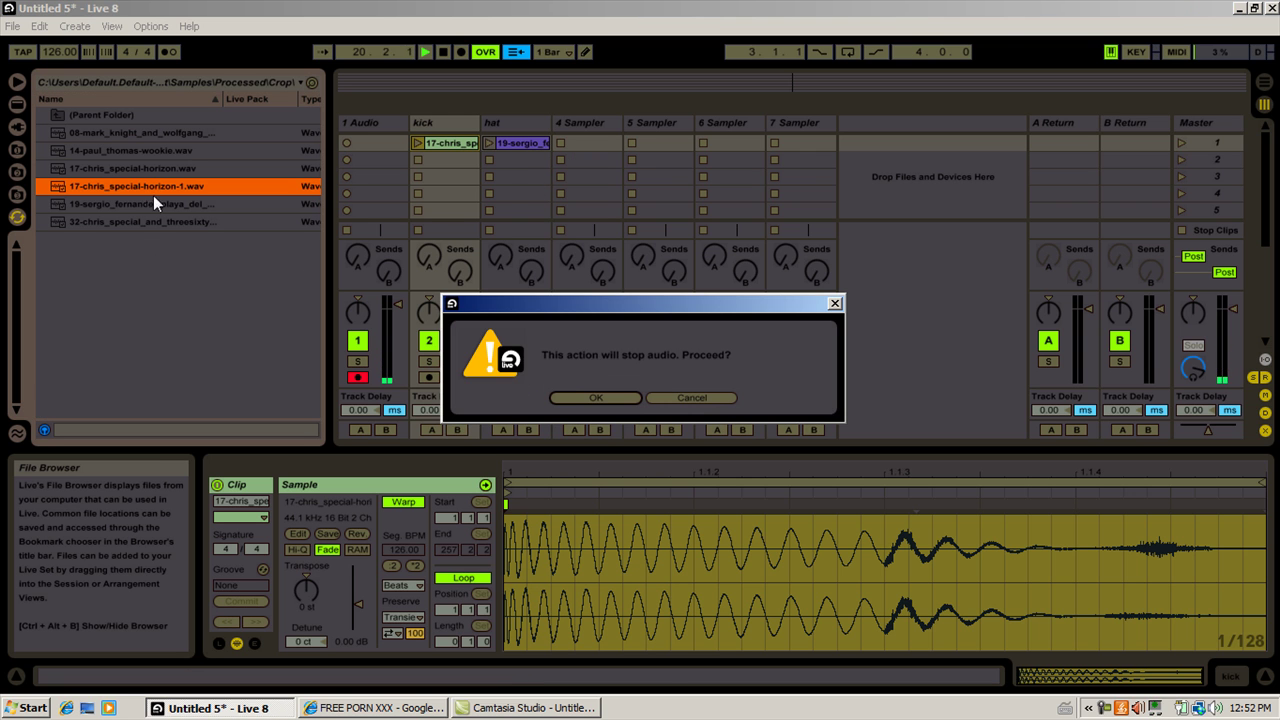
{"action": "left_click", "coordinate": [714, 398]}
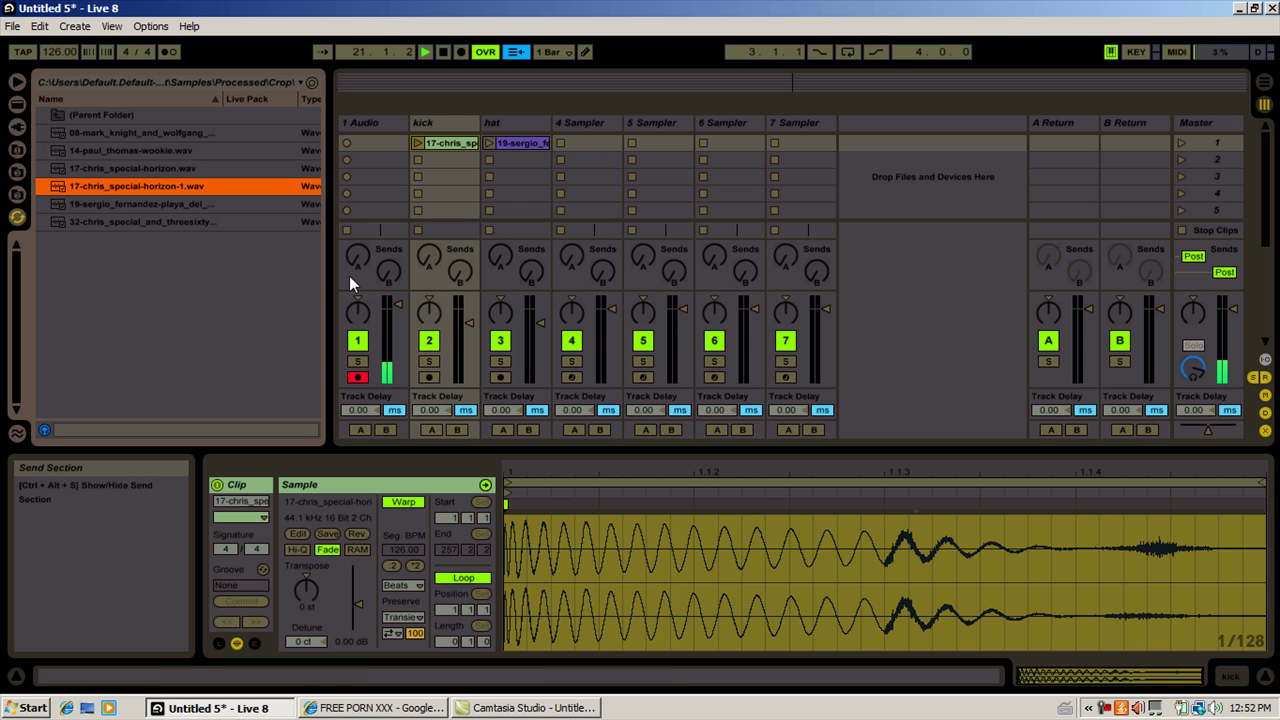
{"action": "left_click", "coordinate": [113, 189]}
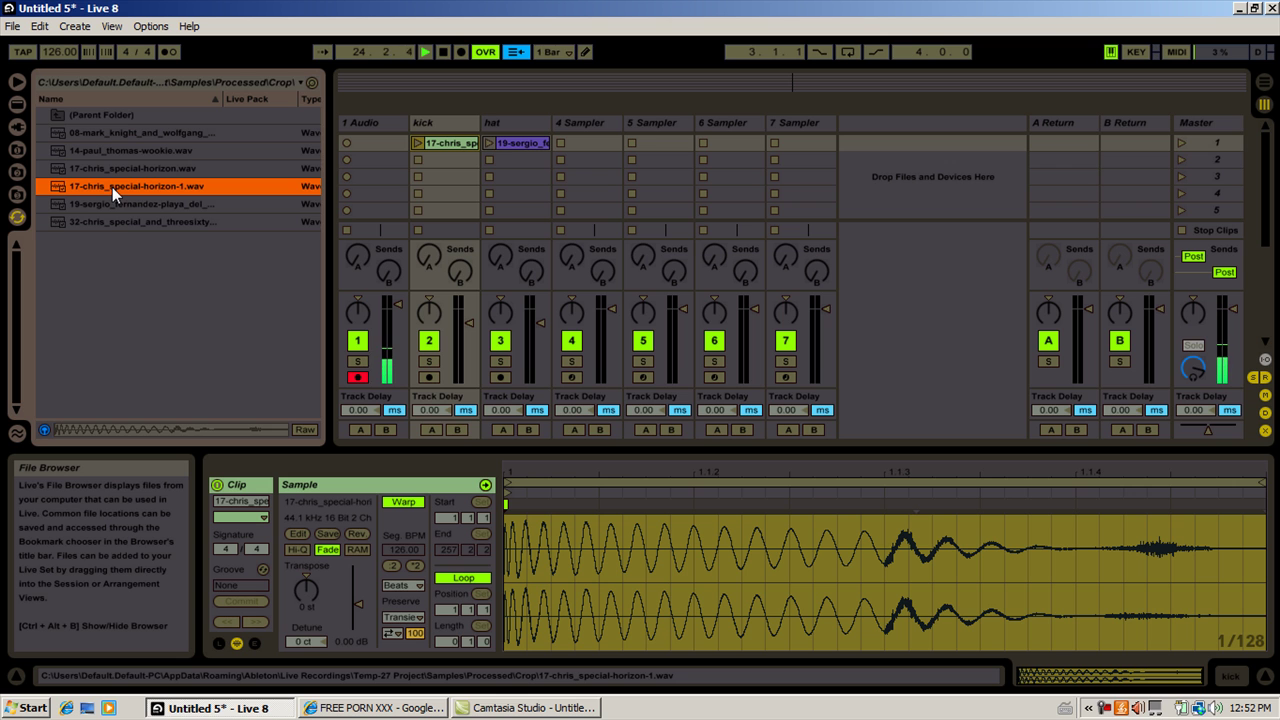
{"action": "left_click_drag", "start_coordinate": [112, 187], "coordinate": [593, 120]}
{"action": "left_click_drag", "start_coordinate": [134, 184], "coordinate": [389, 563]}
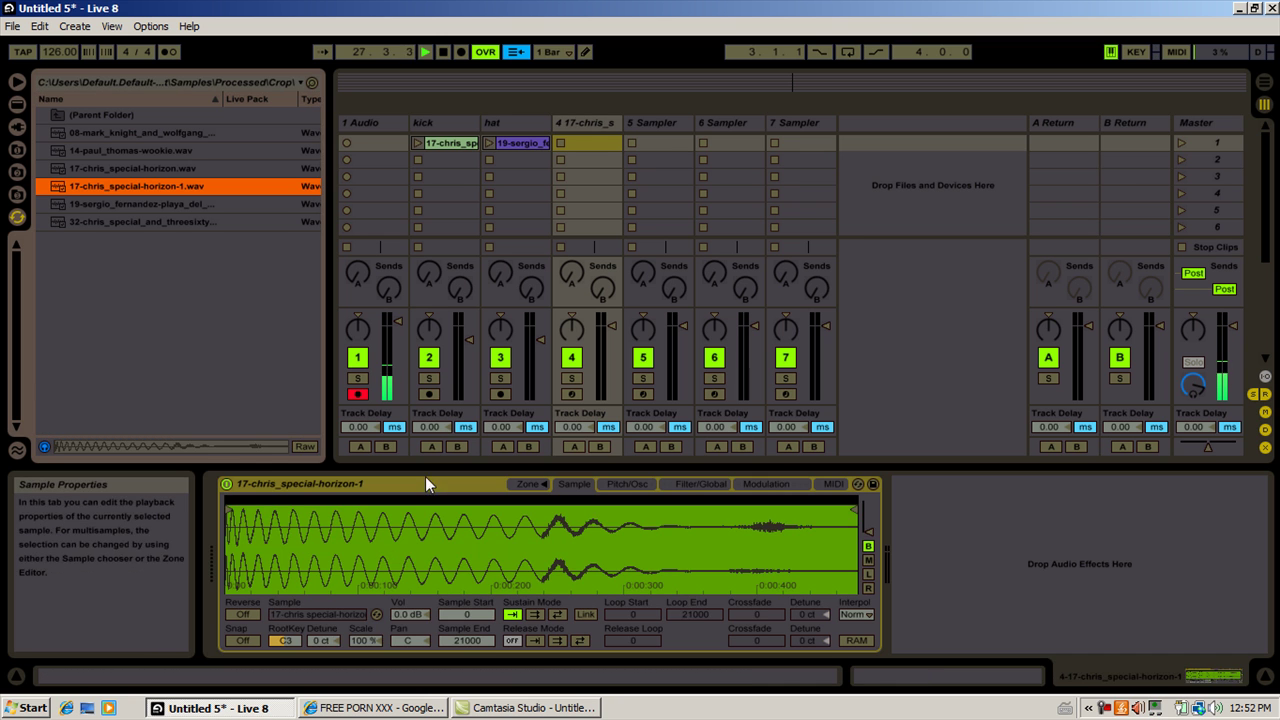
Create a MIDI clip in track 4's first slot and fill its bar with four consecutive one-beat C3 notes
{"action": "double_click", "coordinate": [594, 142]}
{"action": "double_click", "coordinate": [460, 596]}
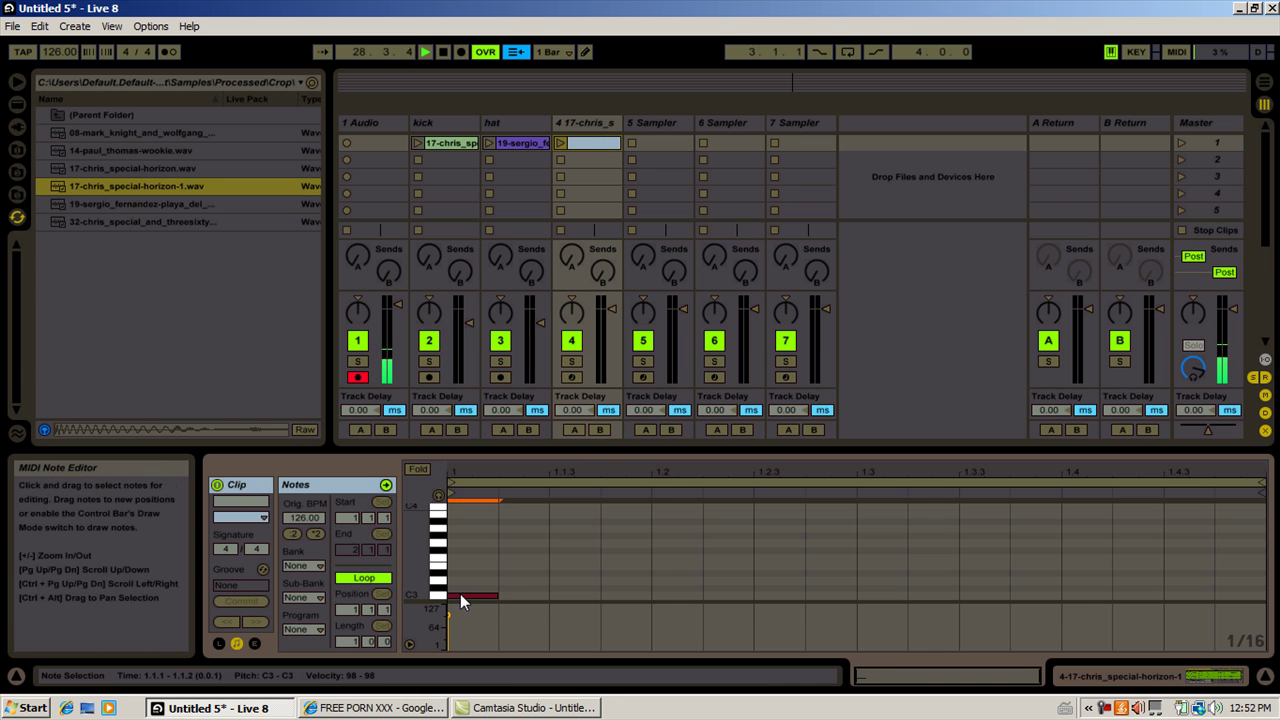
{"action": "left_click_drag", "start_coordinate": [497, 596], "coordinate": [648, 614]}
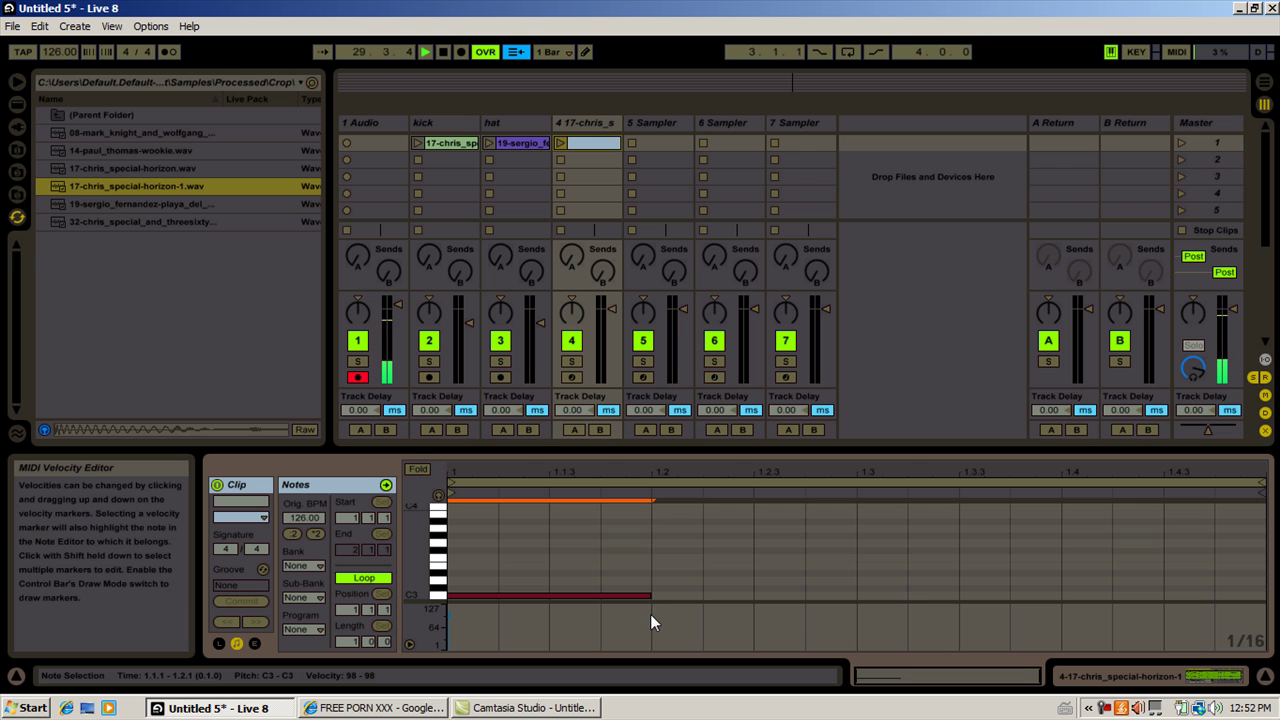
{"action": "key", "text": "ctrl+d"}
{"action": "key", "text": "ctrl+d"}
{"action": "key", "text": "ctrl+d"}
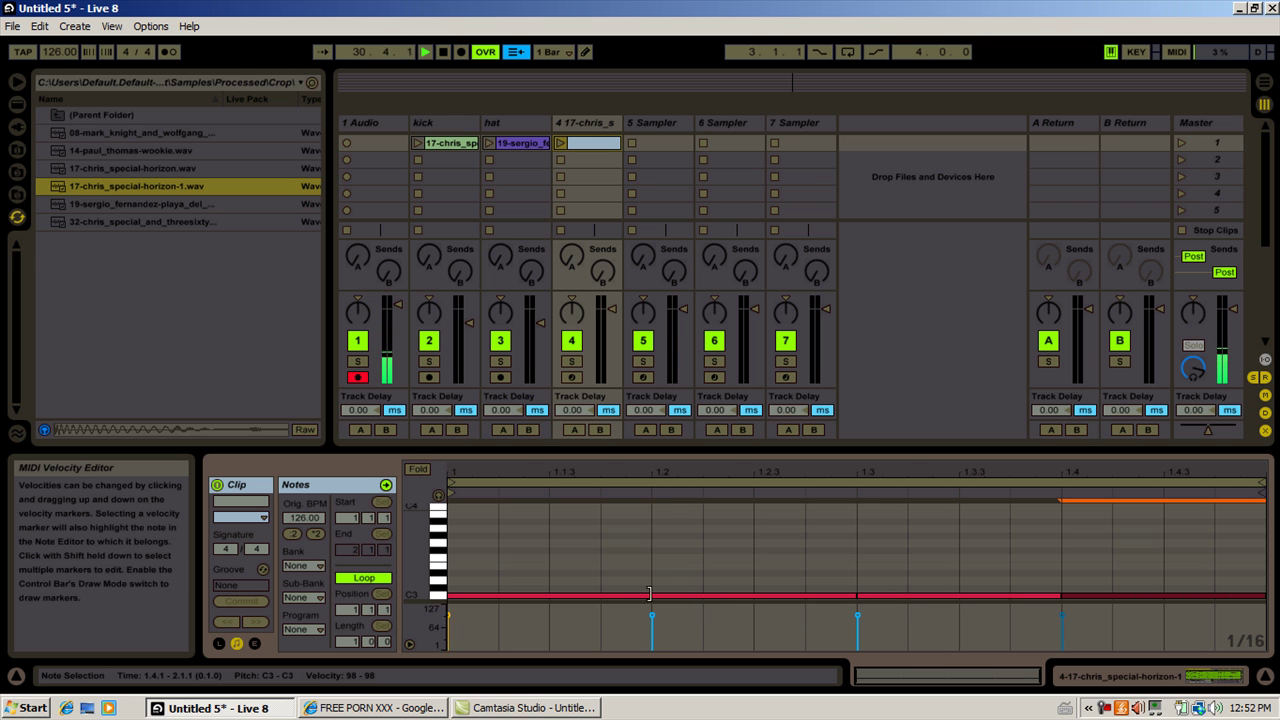
Audition track 4's MIDI clip and enable its Sampler's filter as LP24 with a frequency of 302 Hz
{"action": "double_click", "coordinate": [586, 122]}
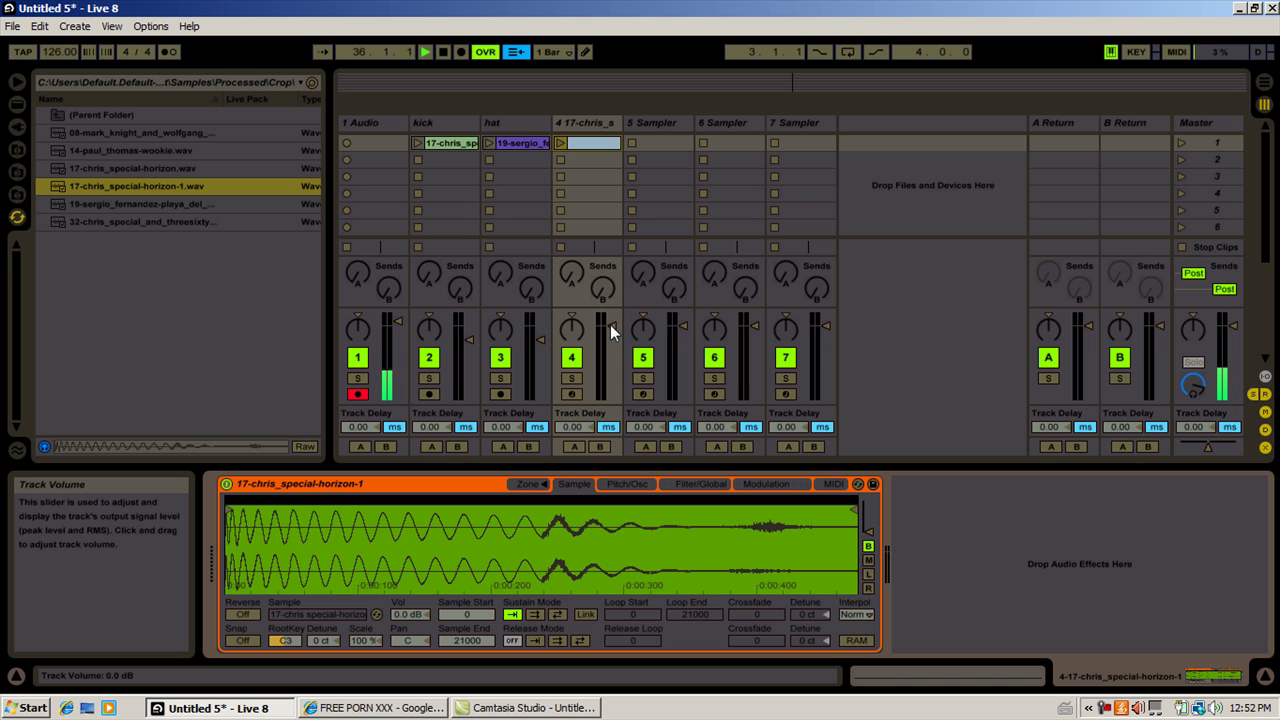
{"action": "left_click", "coordinate": [560, 143]}
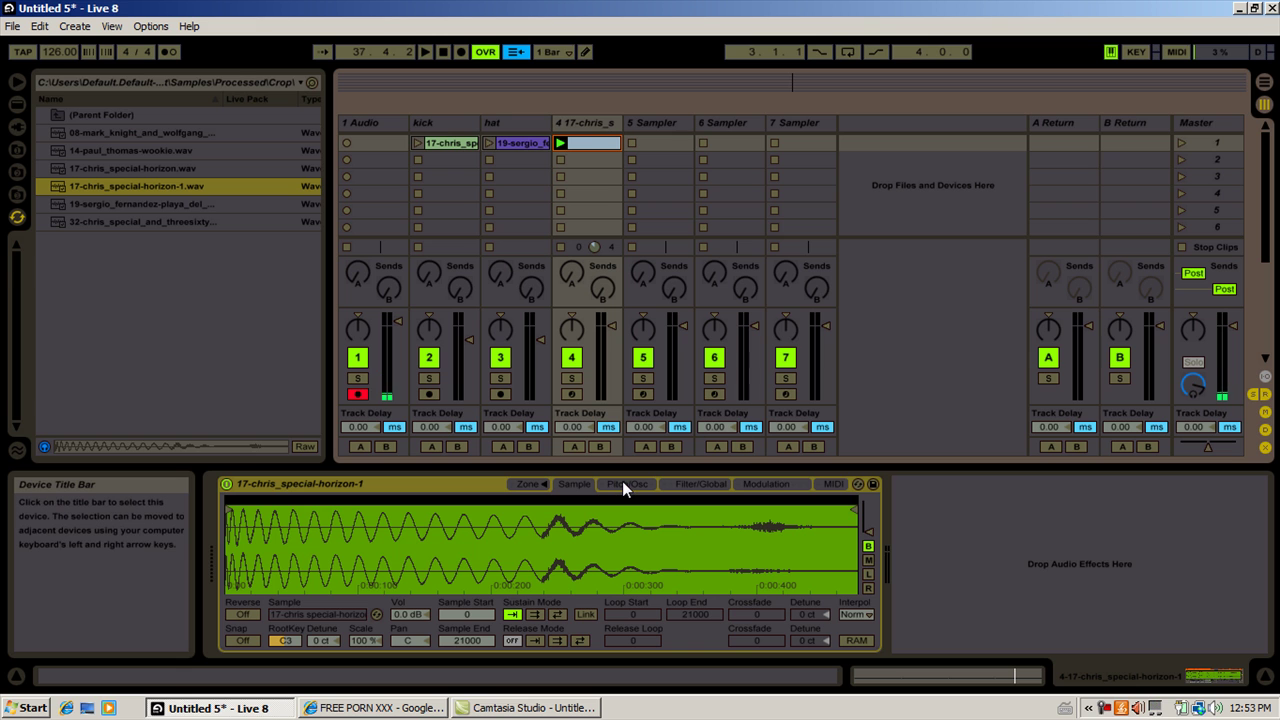
{"action": "left_click", "coordinate": [698, 483]}
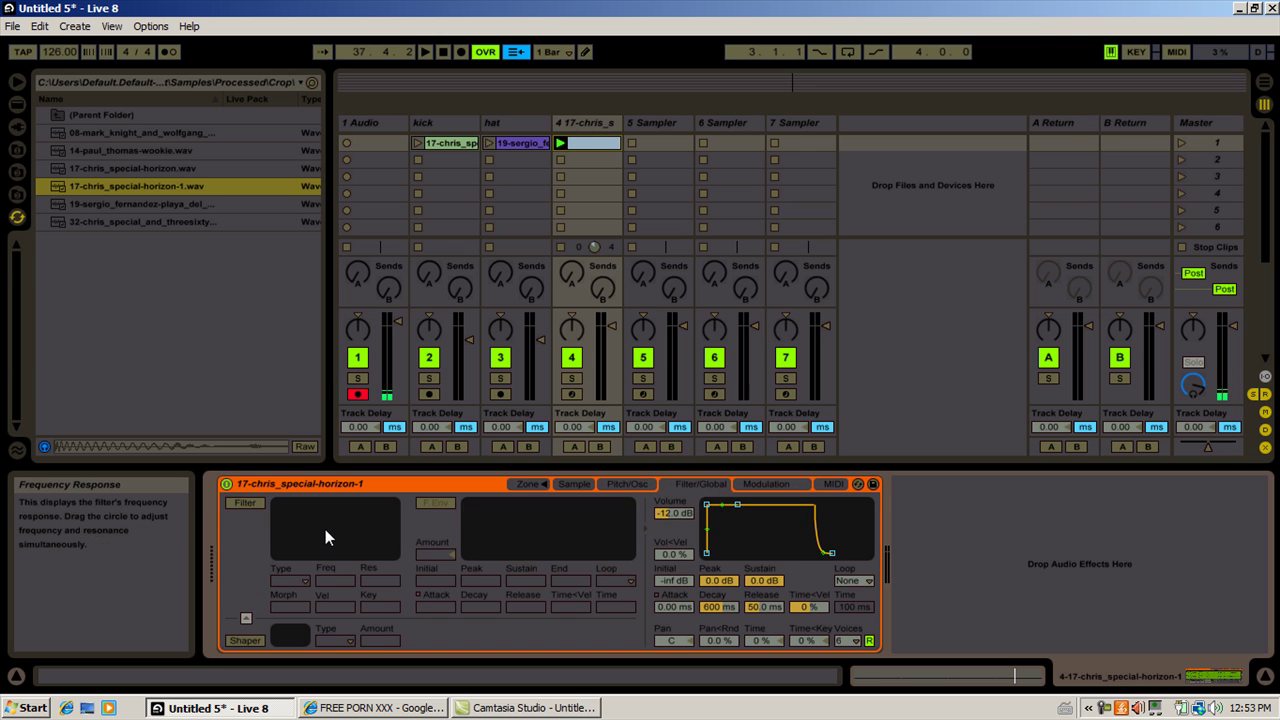
{"action": "left_click", "coordinate": [246, 504]}
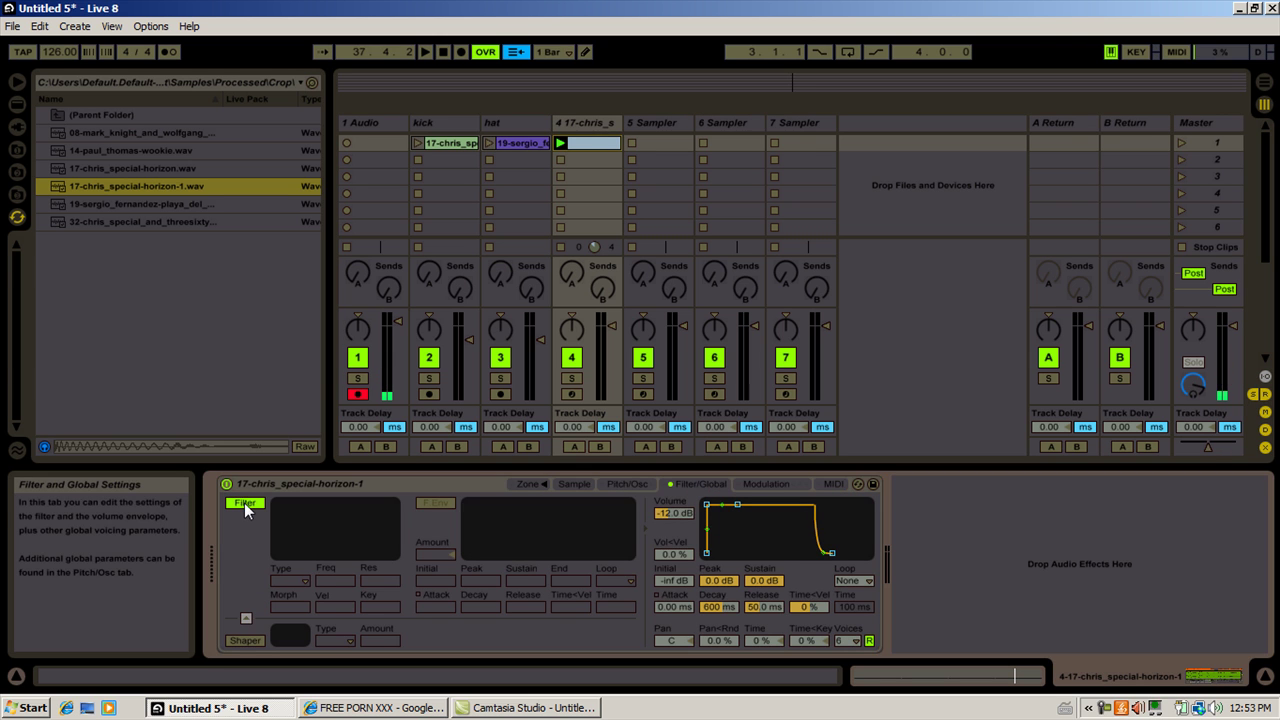
{"action": "left_click", "coordinate": [297, 581]}
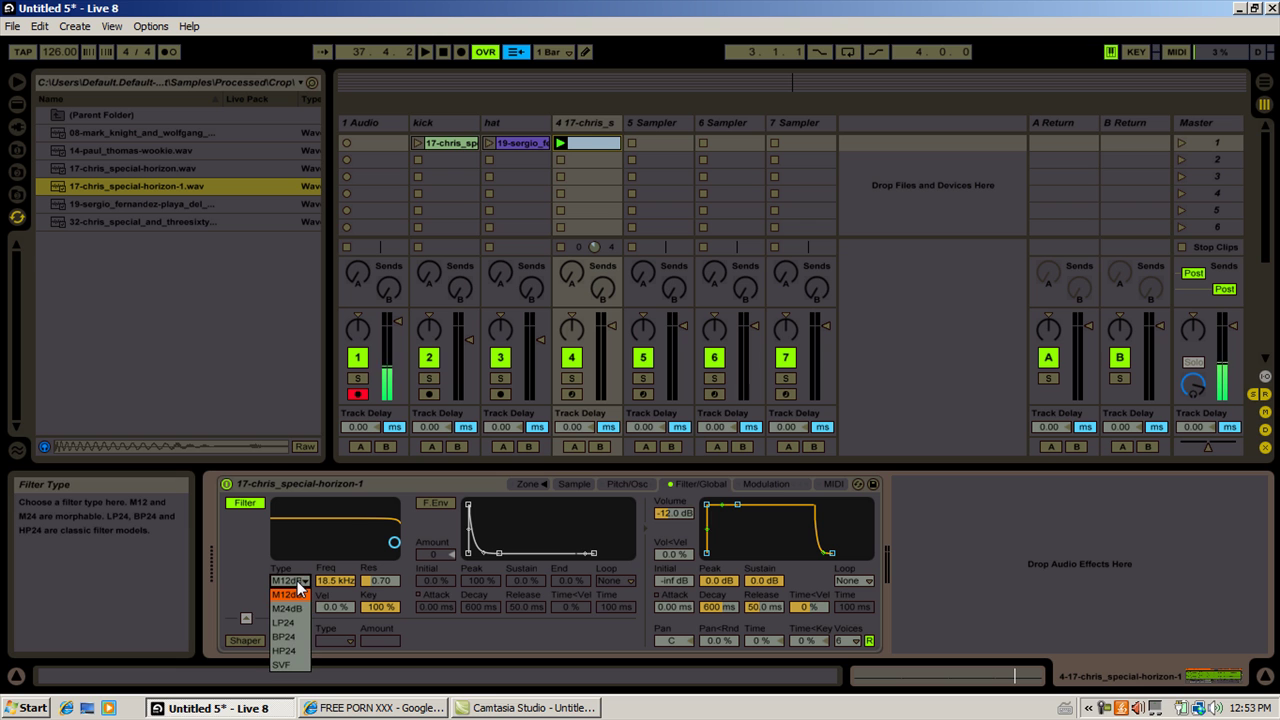
{"action": "left_click", "coordinate": [288, 624]}
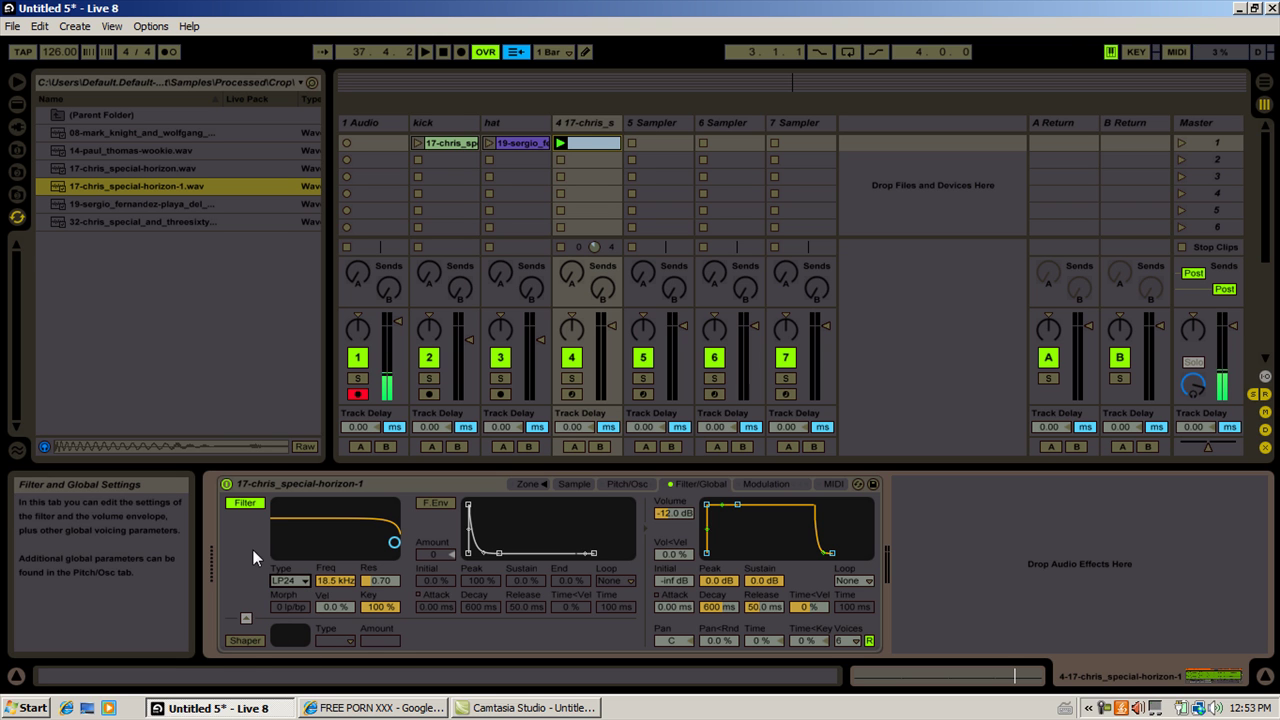
{"action": "left_click_drag", "start_coordinate": [326, 582], "coordinate": [326, 685]}
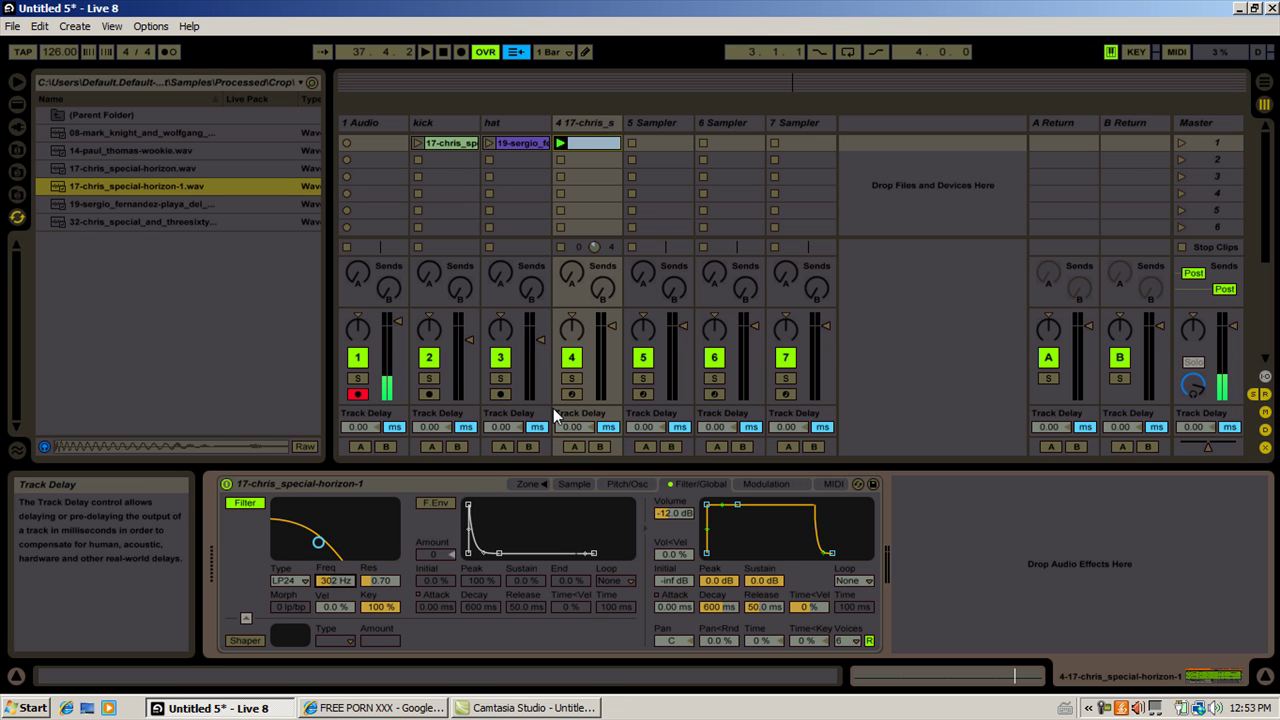
Audition the kick clip and enable track 4's Sampler filter envelope with an amount of 72 and a decay of 146 ms
{"action": "key", "text": "space"}
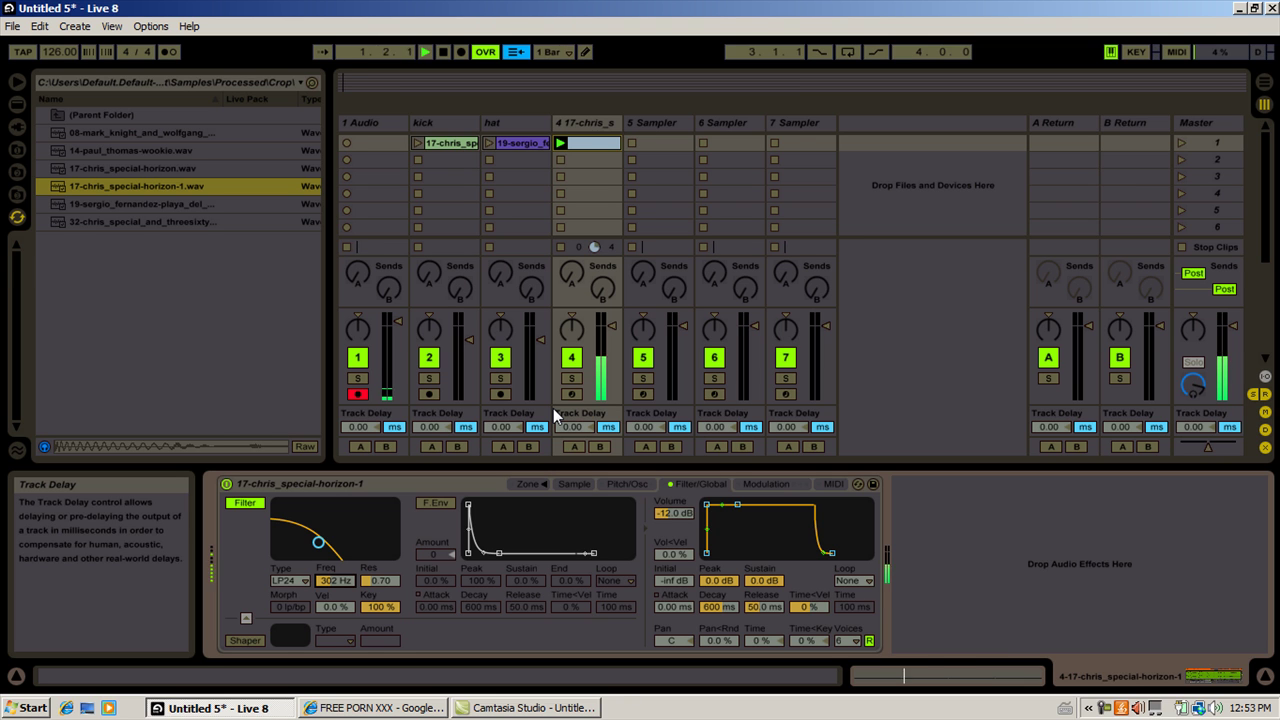
{"action": "key", "text": "space"}
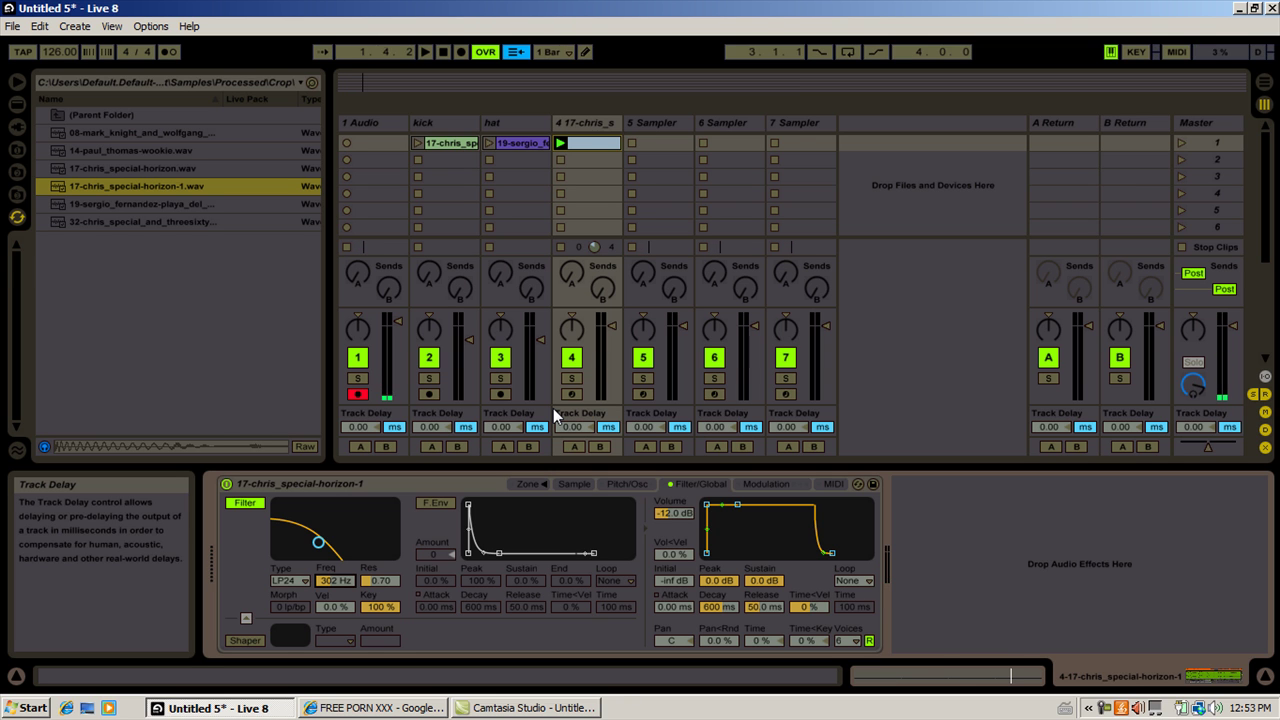
{"action": "left_click", "coordinate": [436, 502]}
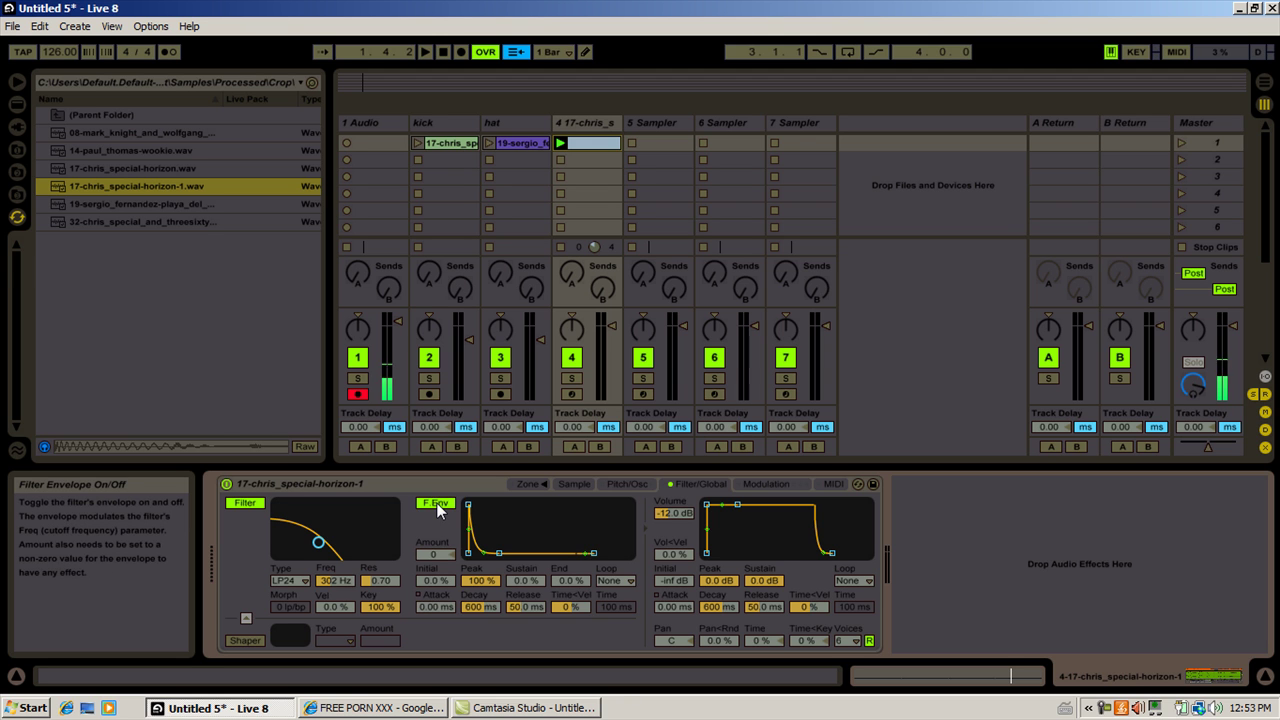
{"action": "left_click_drag", "start_coordinate": [432, 554], "coordinate": [432, 500]}
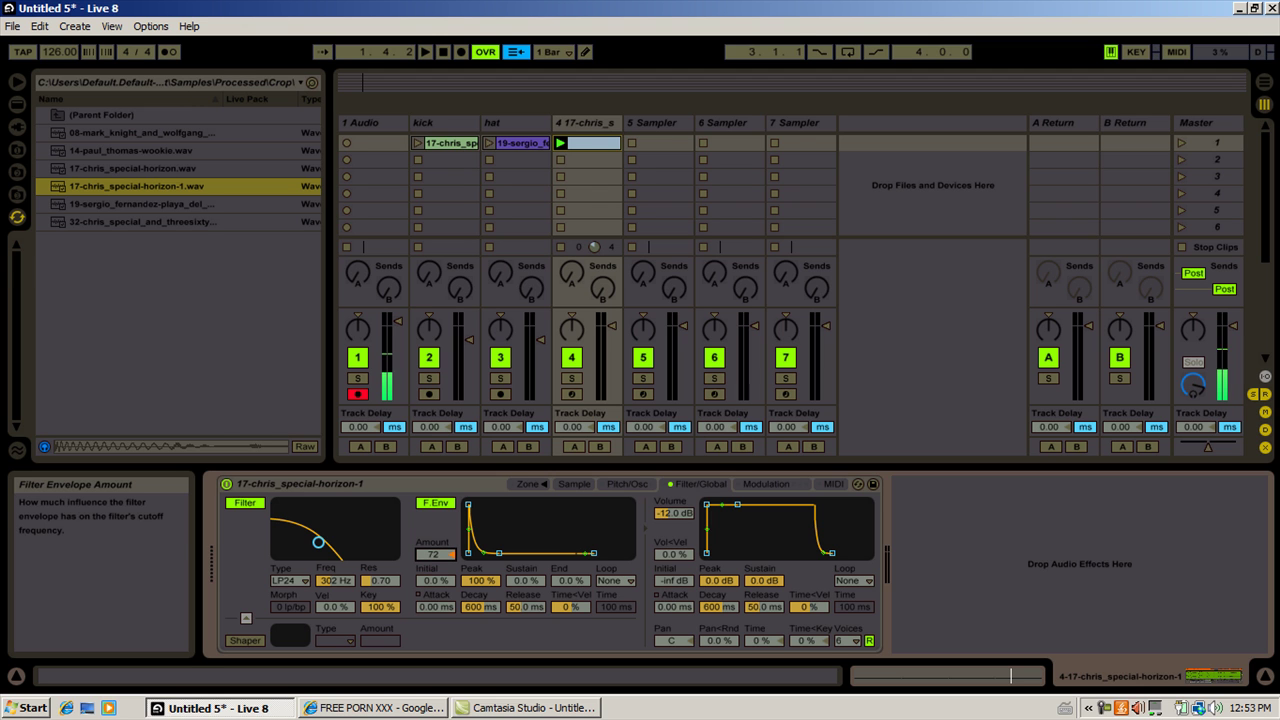
{"action": "left_click_drag", "start_coordinate": [480, 607], "coordinate": [480, 640]}
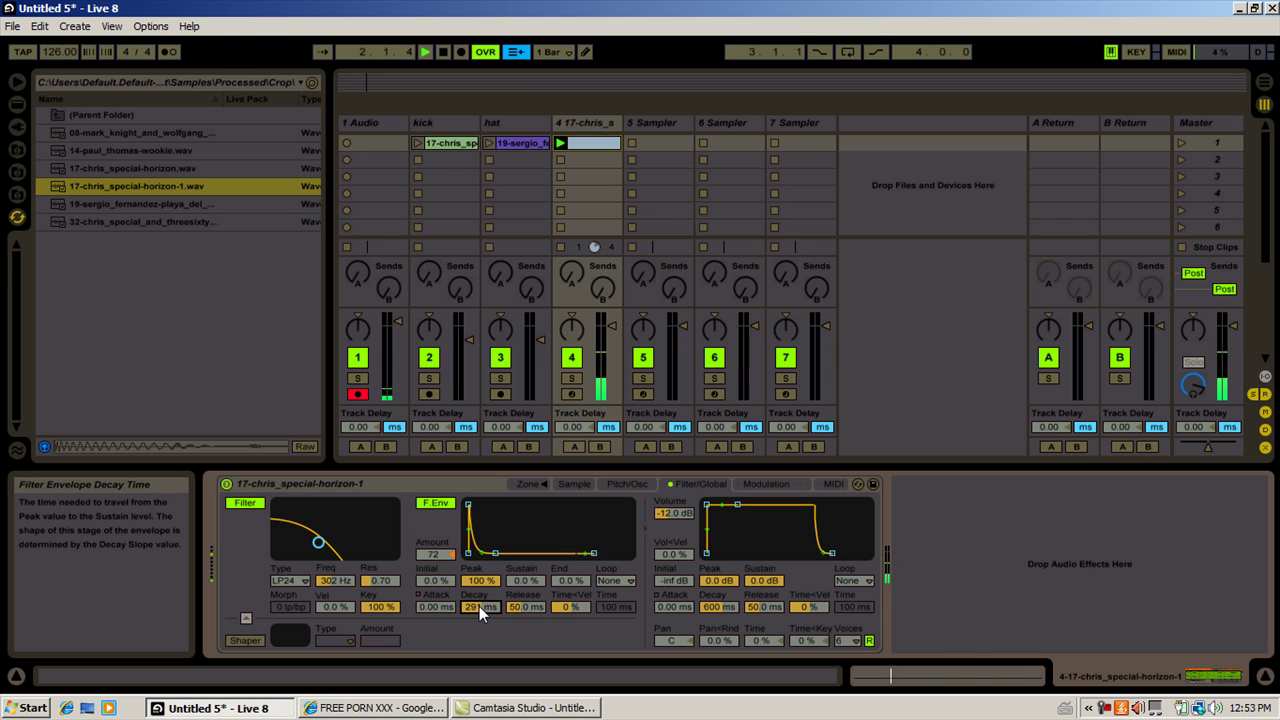
{"action": "left_click_drag", "start_coordinate": [479, 606], "coordinate": [479, 635]}
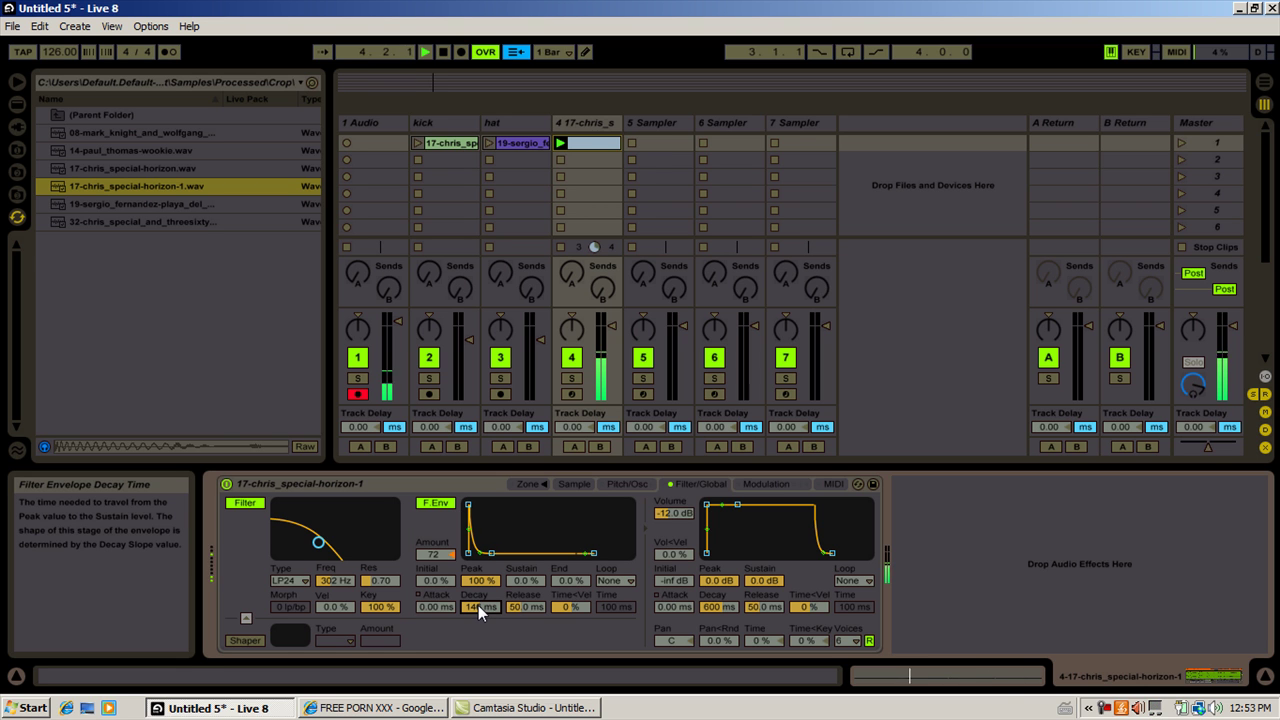
With track 1 temporarily muted, fine-tune the Sampler's filter frequency to 287 Hz and the filter envelope's decay to 174 ms
{"action": "left_click", "coordinate": [357, 357]}
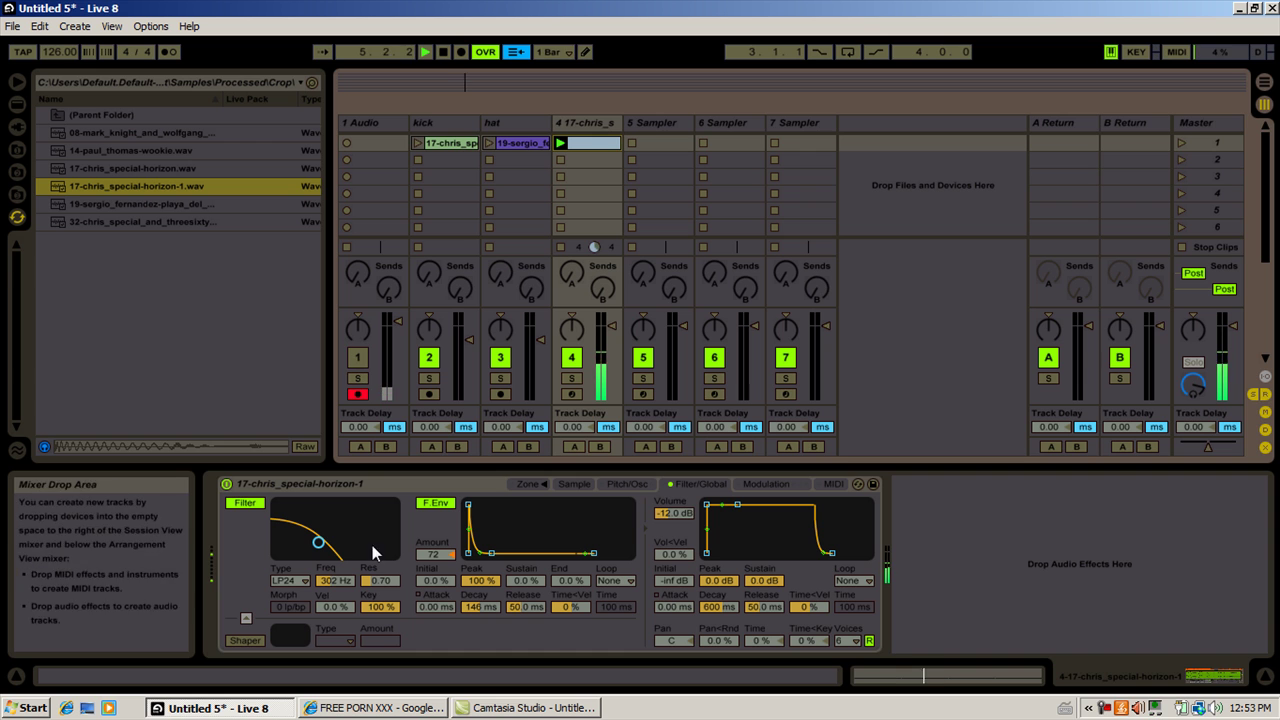
{"action": "left_click_drag", "start_coordinate": [336, 580], "coordinate": [343, 586]}
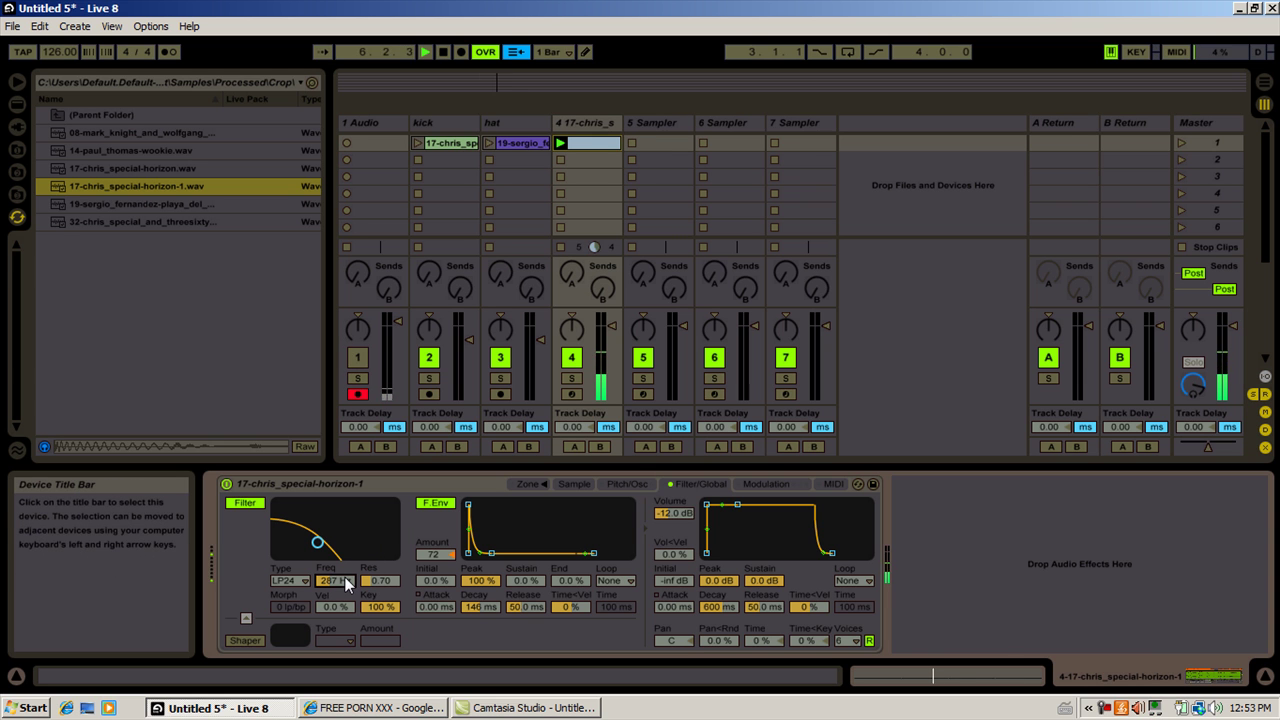
{"action": "left_click_drag", "start_coordinate": [468, 603], "coordinate": [466, 605]}
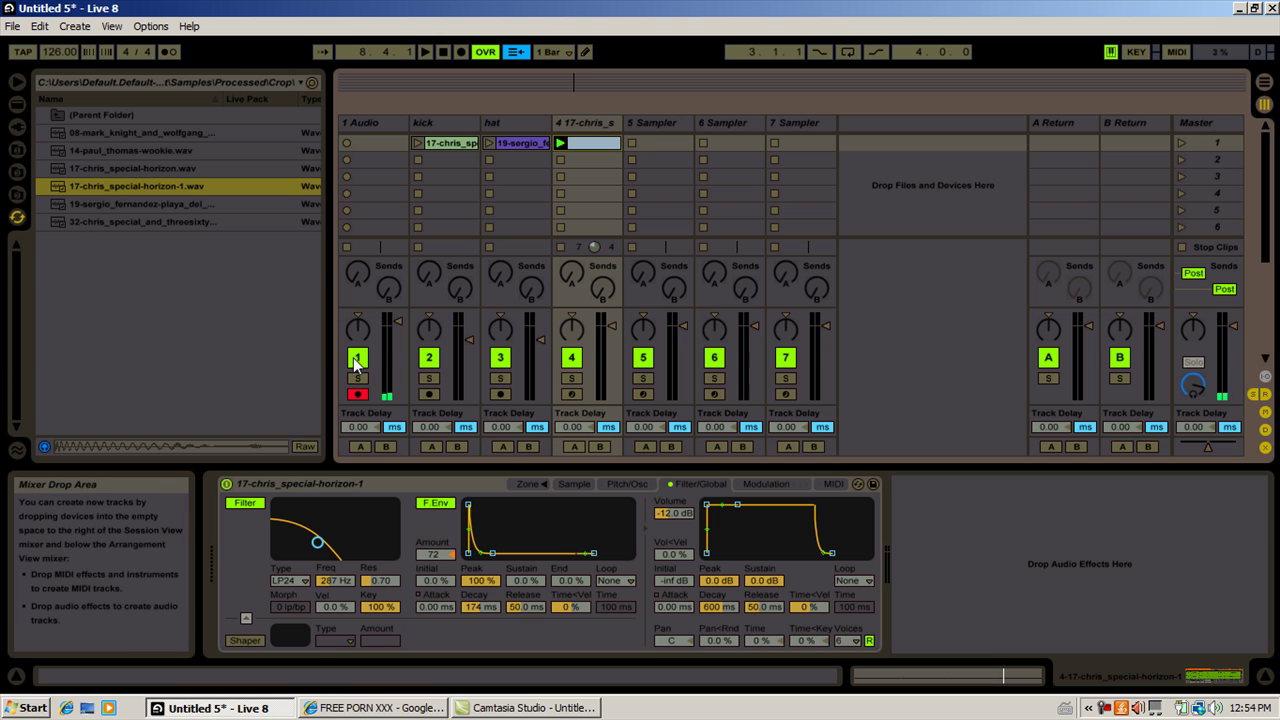
Raise the filter resonance of track 4's Sampler to 1.25
{"action": "left_click", "coordinate": [588, 123]}
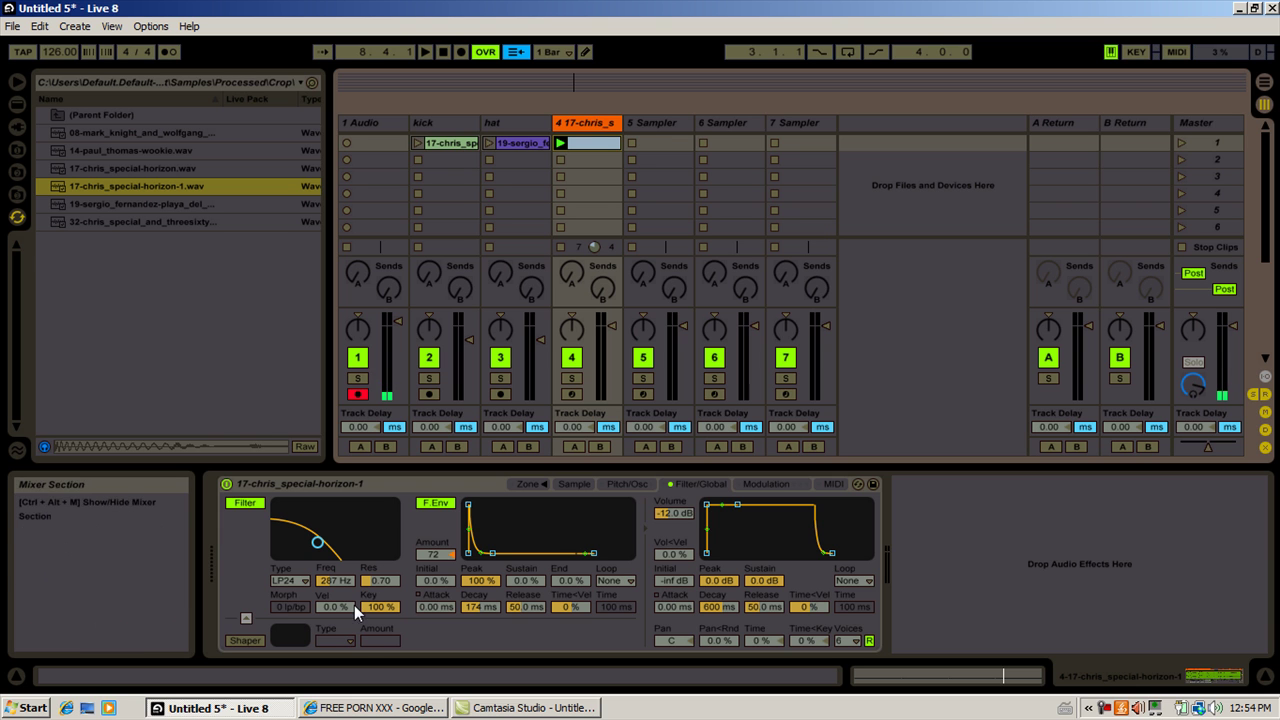
{"action": "left_click", "coordinate": [388, 578]}
{"action": "left_click_drag", "start_coordinate": [388, 578], "coordinate": [388, 543]}
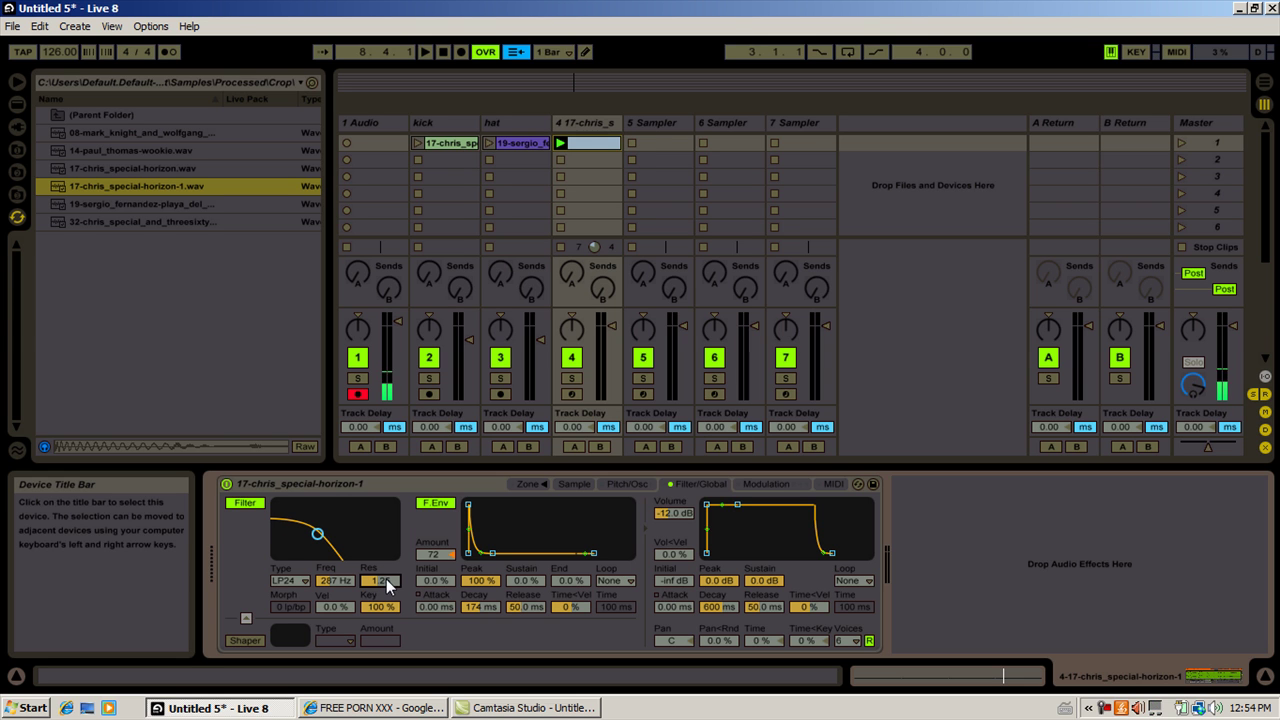
Audition track 4 soloed while setting its Sampler's filter resonance to 0.60, and unsolo it after stopping playback
{"action": "left_click", "coordinate": [575, 378]}
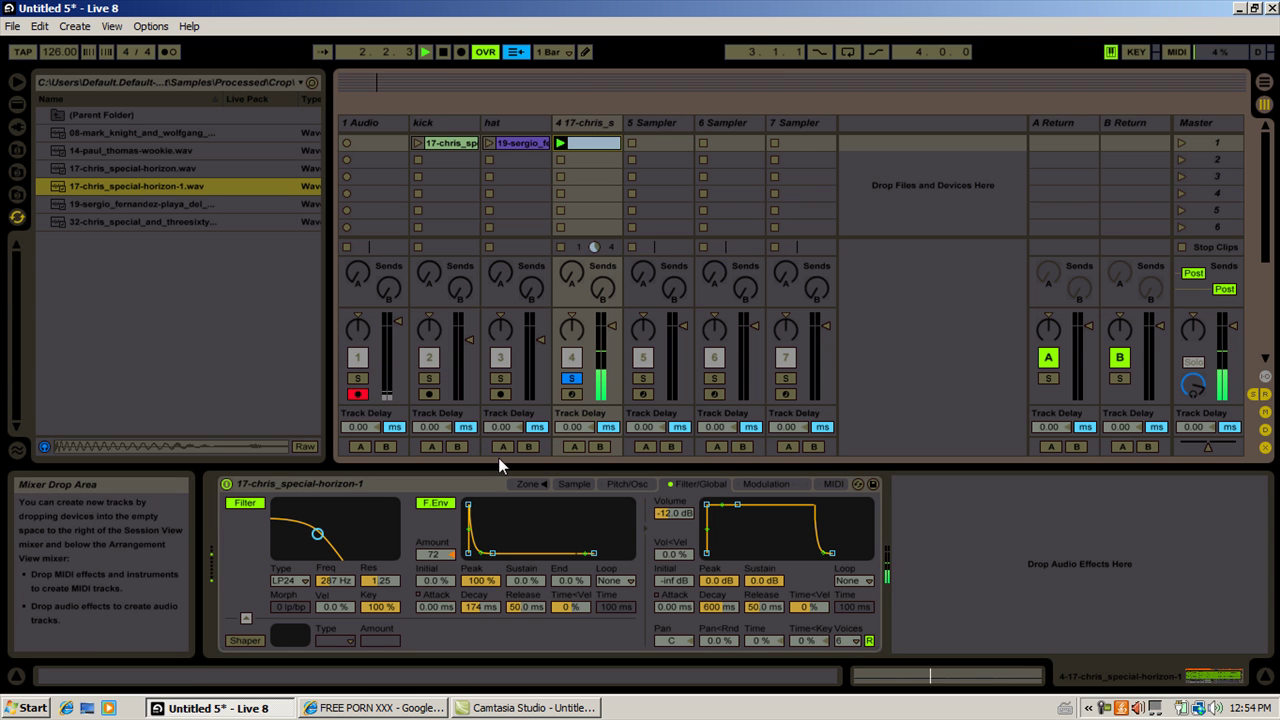
{"action": "left_click", "coordinate": [391, 585]}
{"action": "left_click_drag", "start_coordinate": [391, 585], "coordinate": [391, 648]}
{"action": "key", "text": "space"}
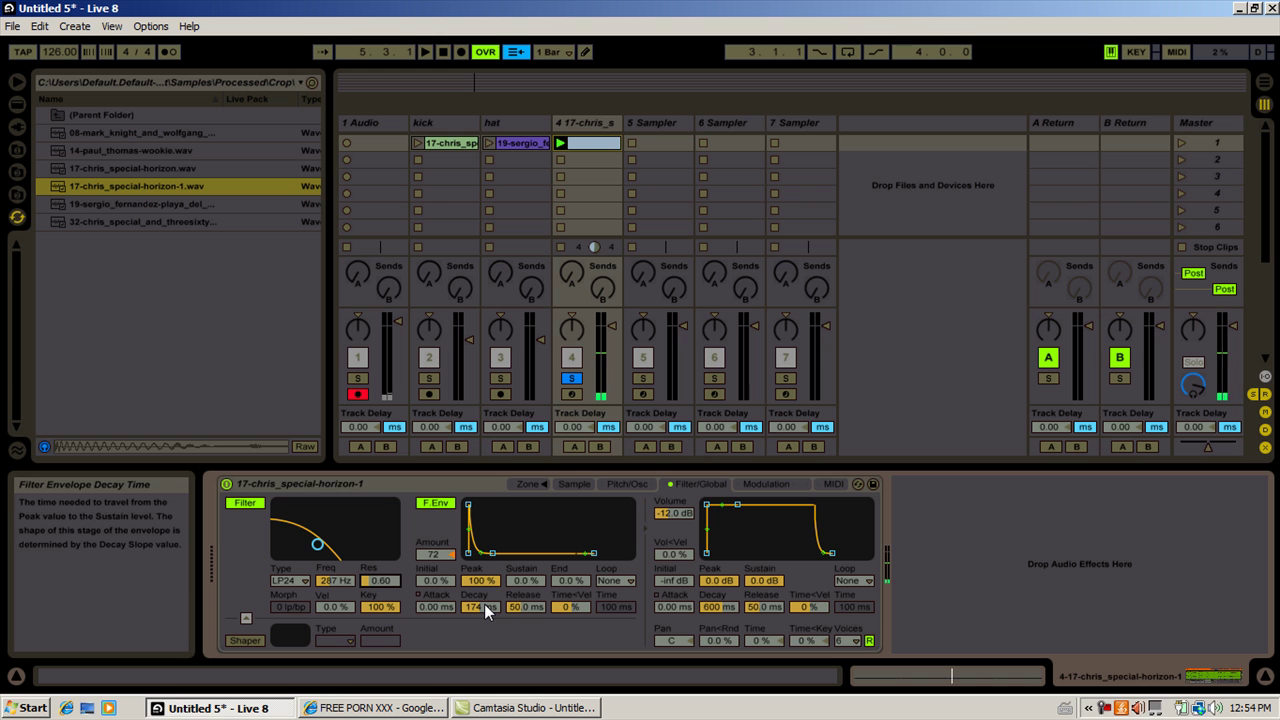
{"action": "left_click", "coordinate": [571, 379]}
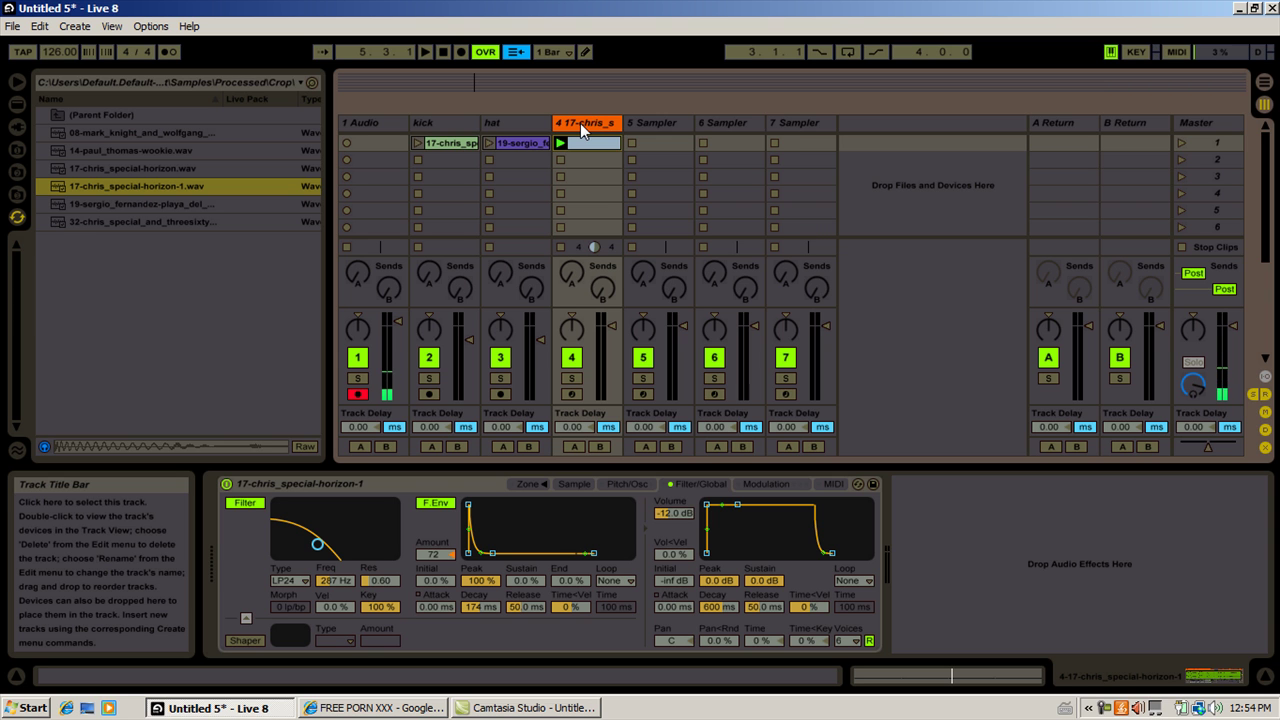
Duplicate track 4 and set the filter type of the copy's Sampler to HP24
{"action": "right_click", "coordinate": [580, 123]}
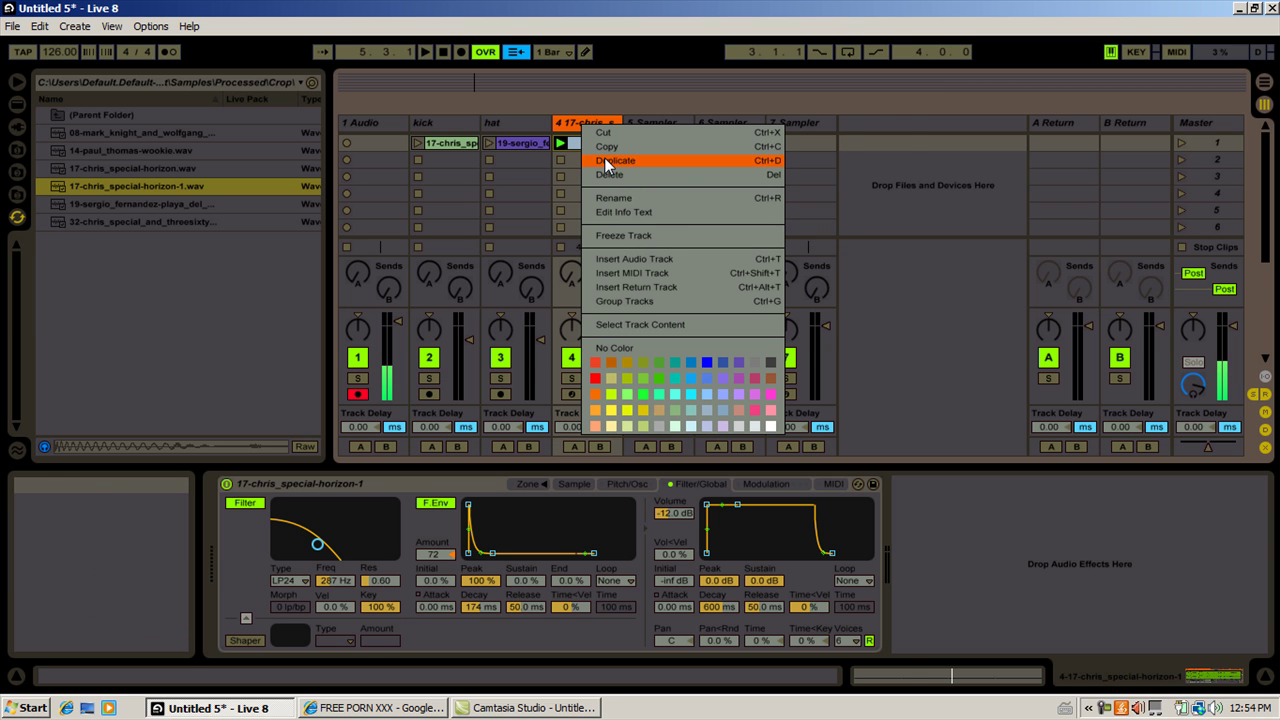
{"action": "left_click", "coordinate": [604, 160]}
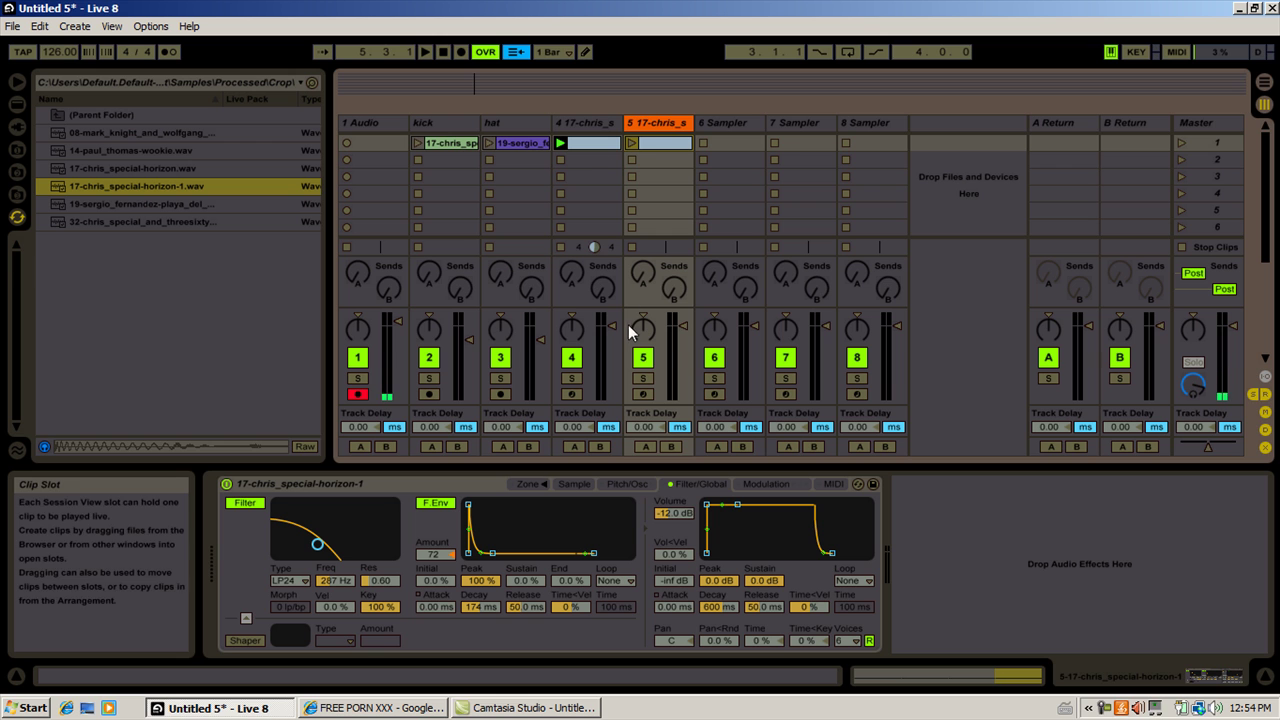
{"action": "left_click", "coordinate": [289, 580]}
{"action": "left_click", "coordinate": [285, 648]}
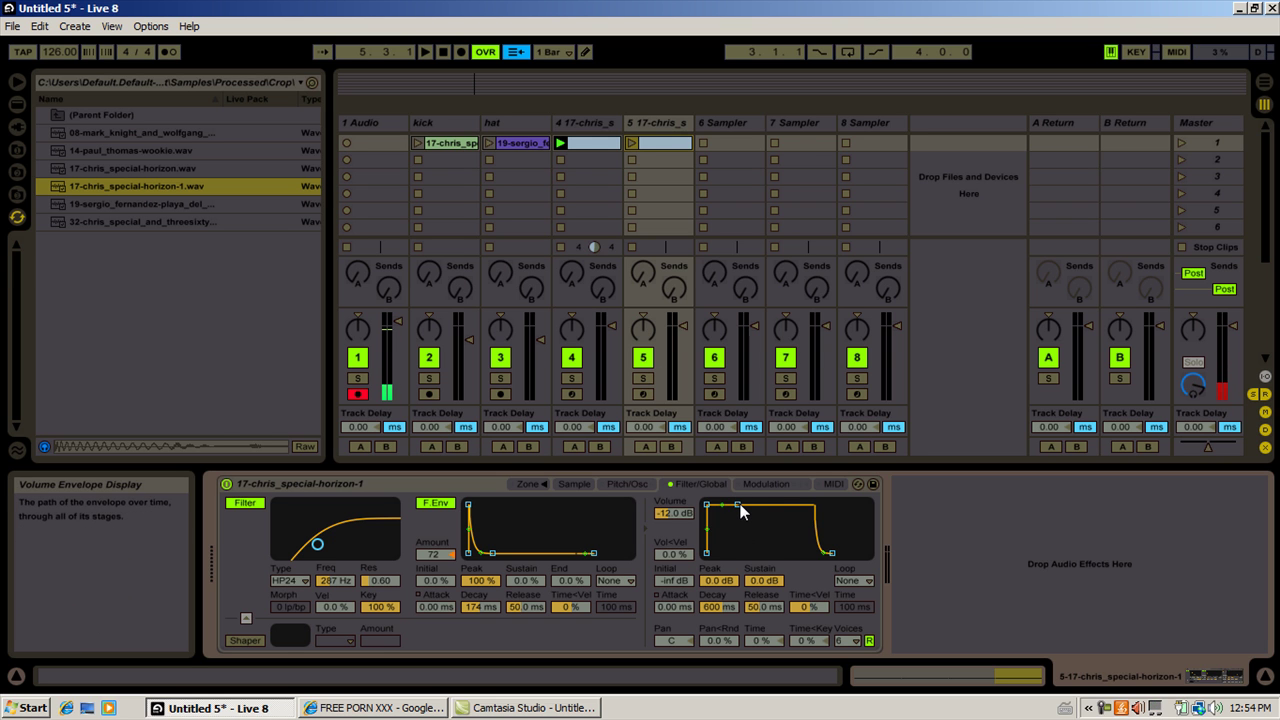
Shape track 5's volume envelope with 26.6 ms decay and -inf dB sustain, and disable its filter envelope while auditioning the track soloed
{"action": "left_click_drag", "start_coordinate": [738, 512], "coordinate": [725, 552]}
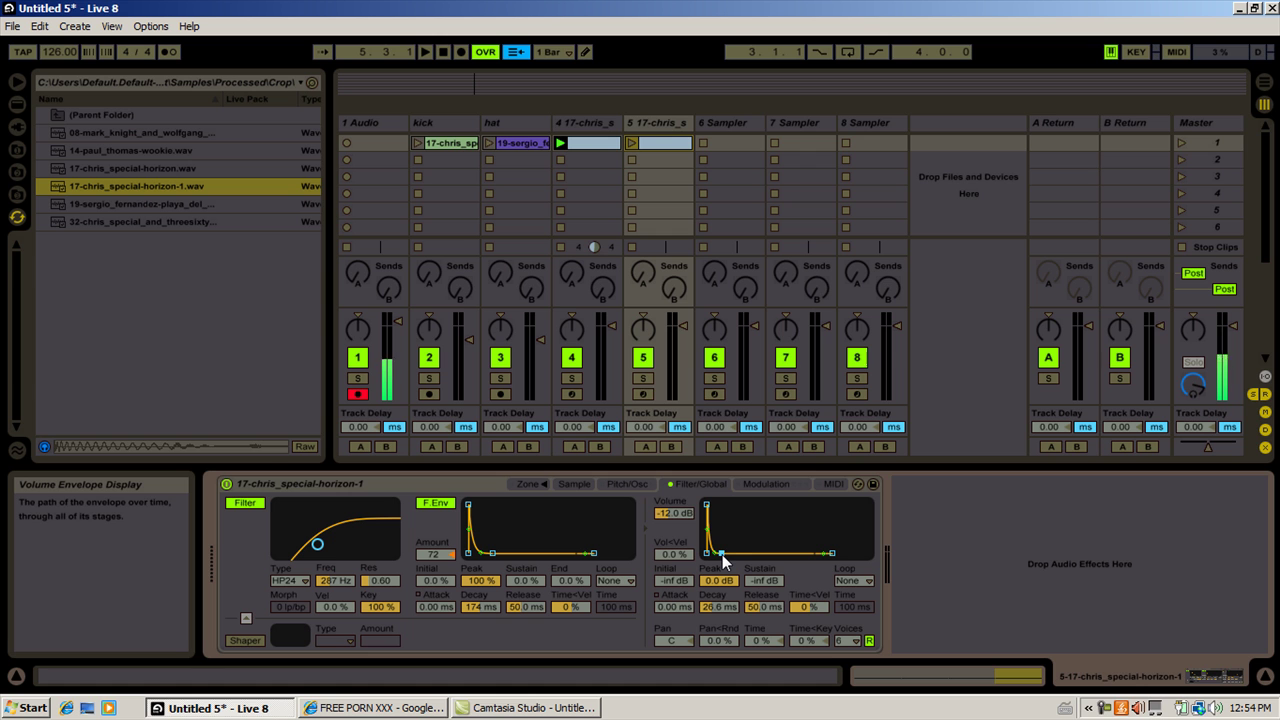
{"action": "left_click", "coordinate": [643, 378]}
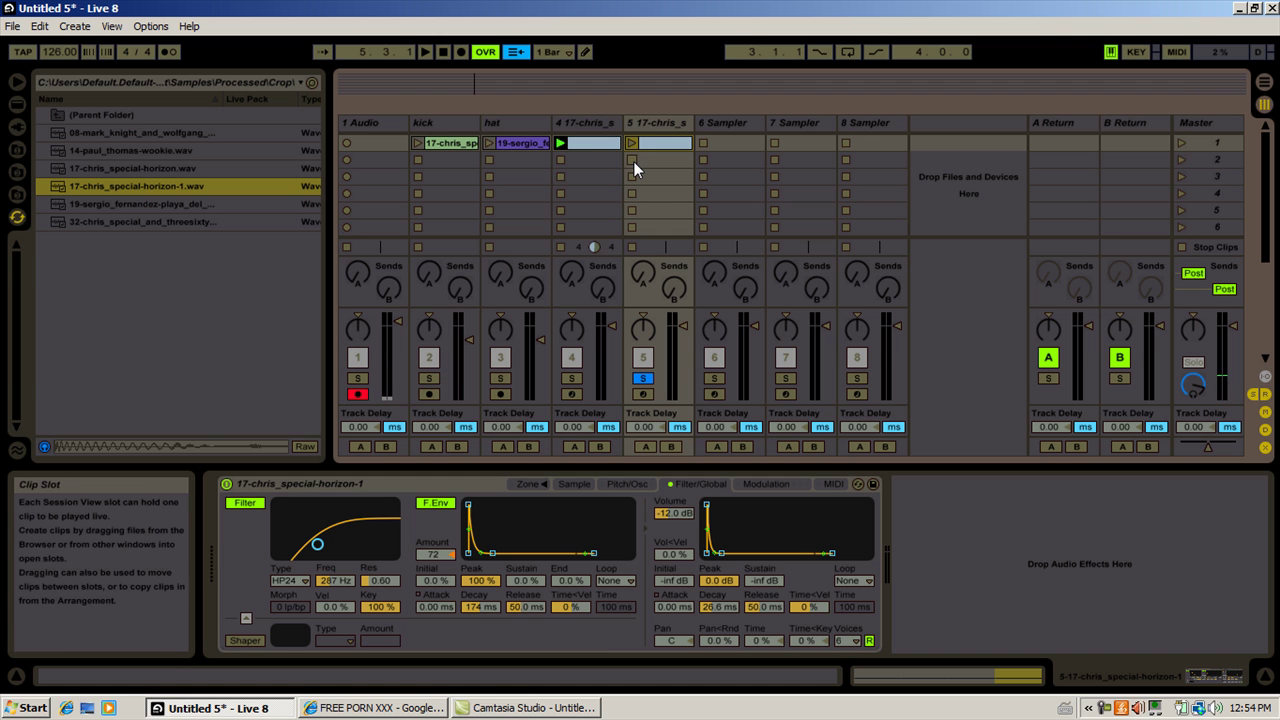
{"action": "left_click", "coordinate": [632, 144]}
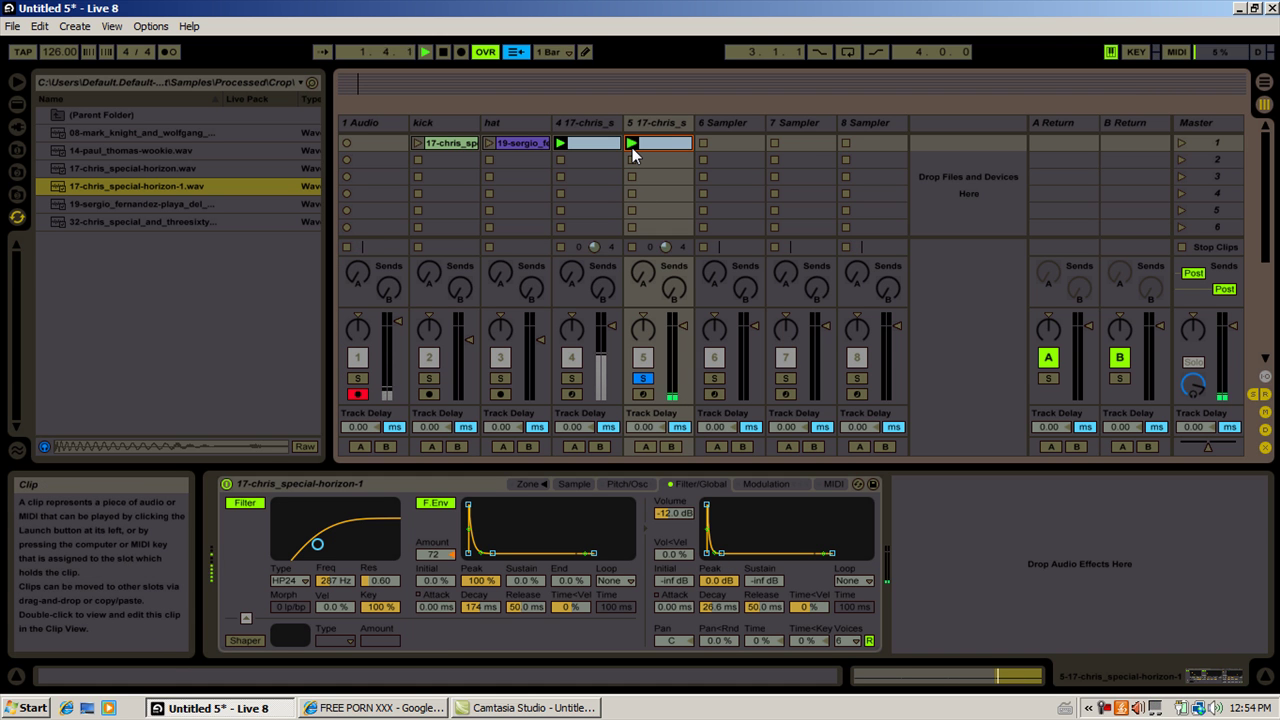
{"action": "left_click", "coordinate": [436, 503]}
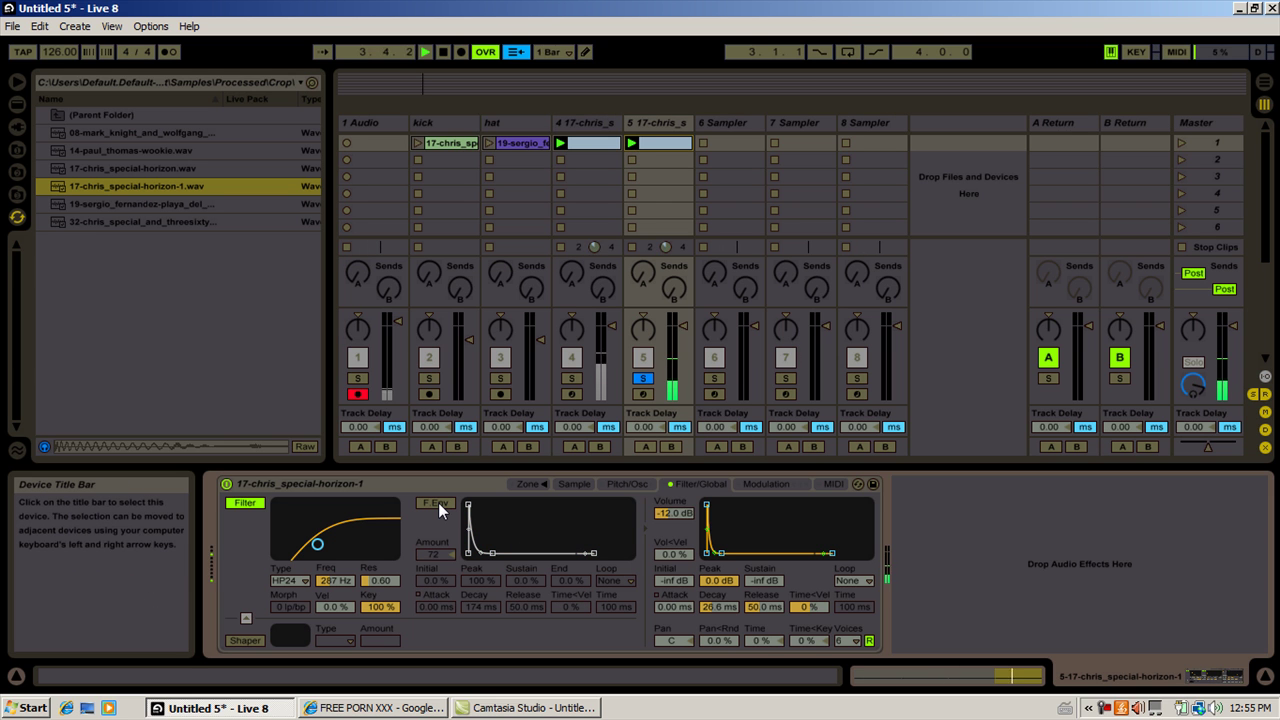
{"action": "left_click", "coordinate": [643, 378]}
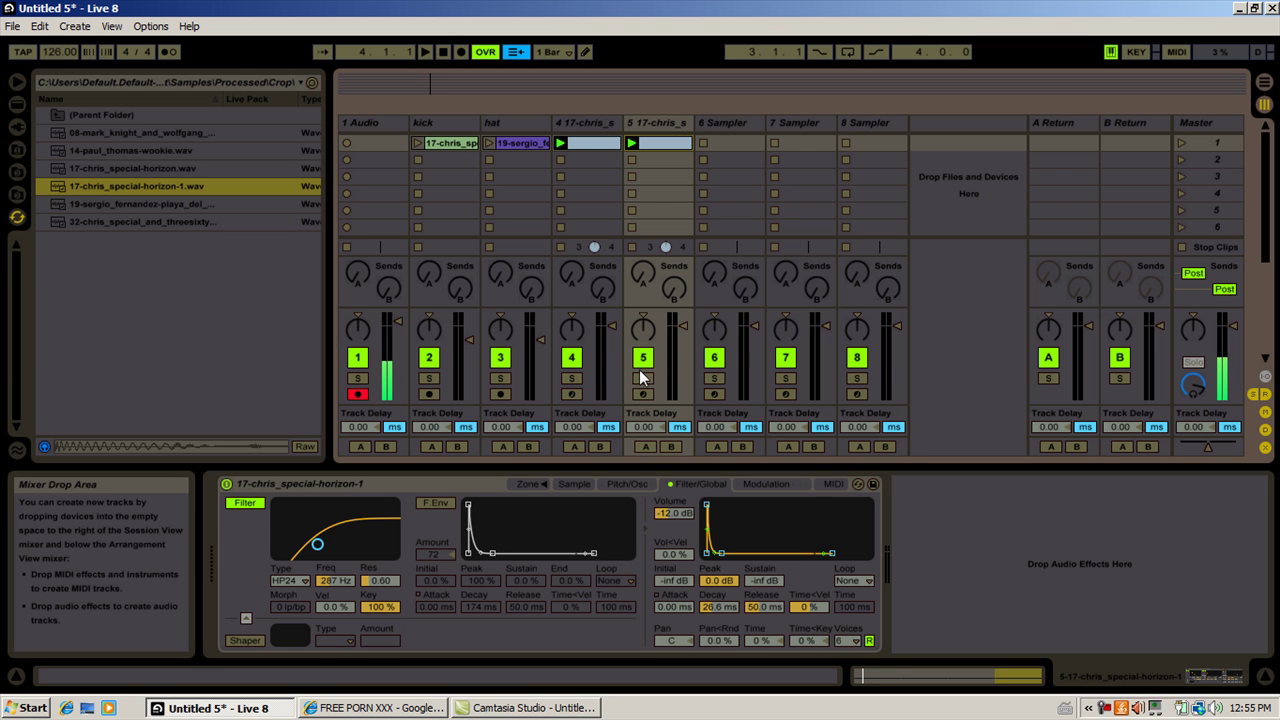
Put track 4 and its duplicate together in one group track
{"action": "left_click", "coordinate": [586, 122]}
{"action": "right_click", "coordinate": [588, 122]}
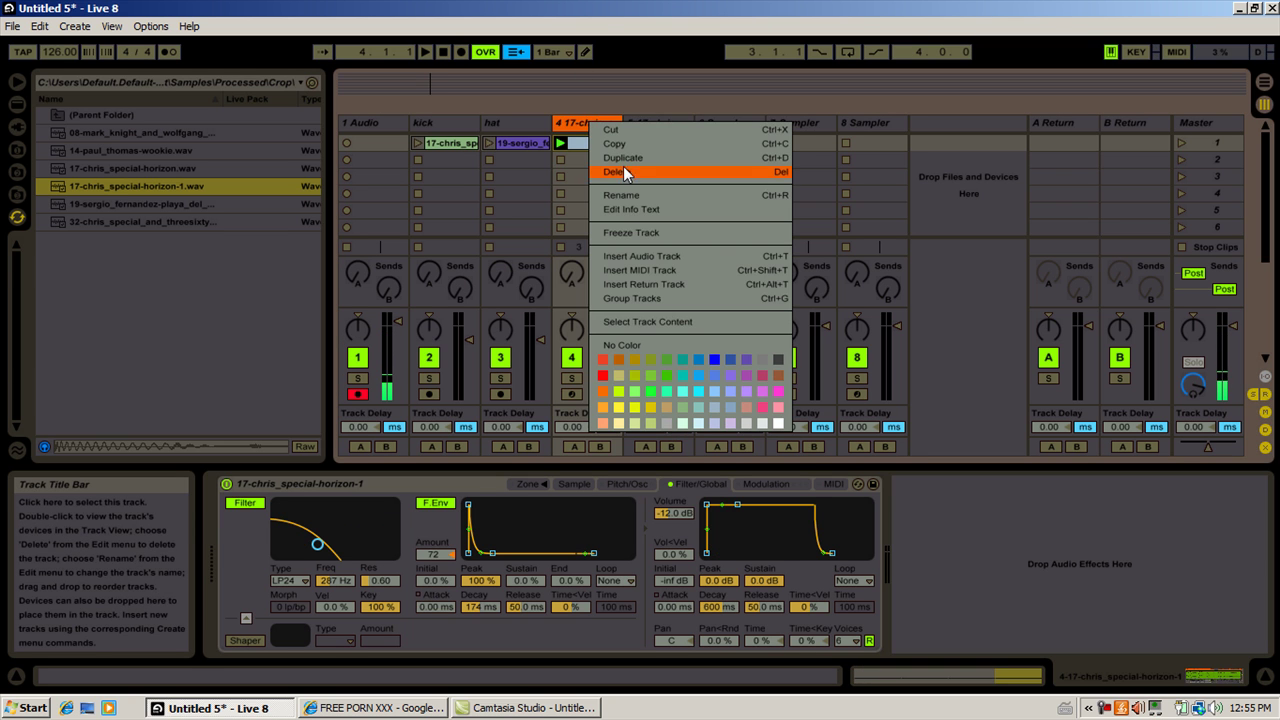
{"action": "left_click", "coordinate": [637, 292]}
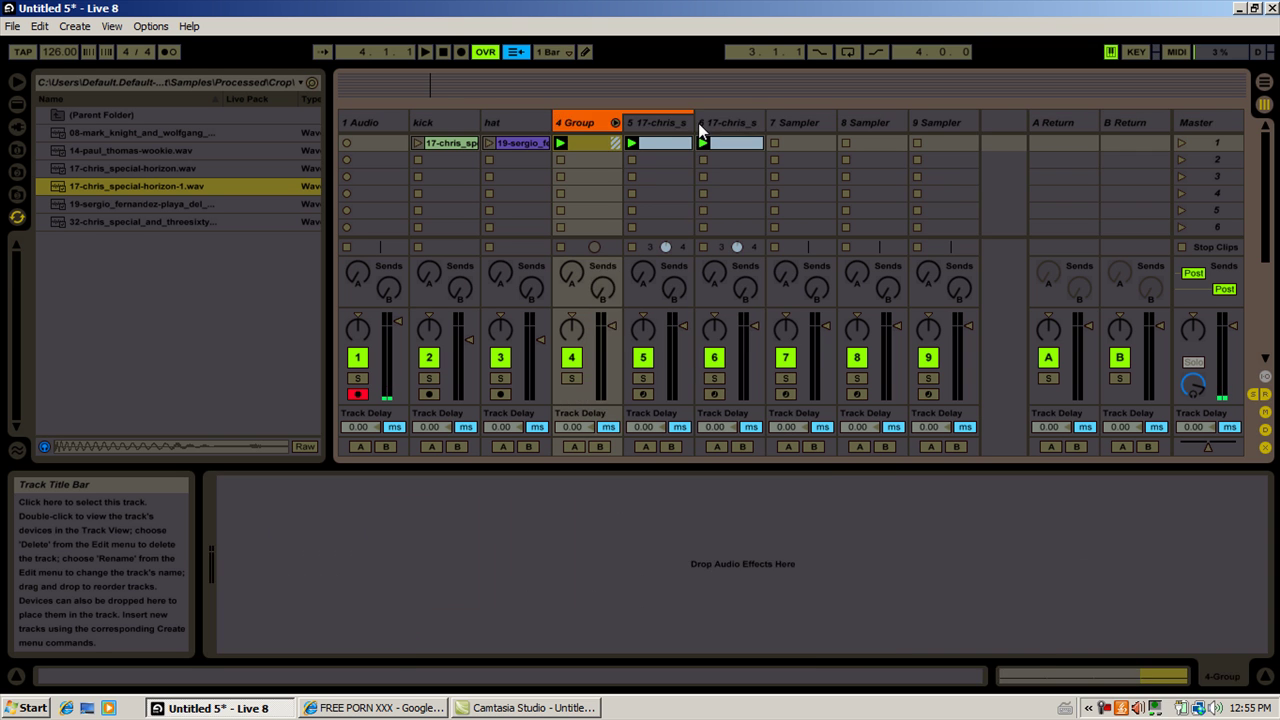
{"action": "left_click", "coordinate": [700, 123]}
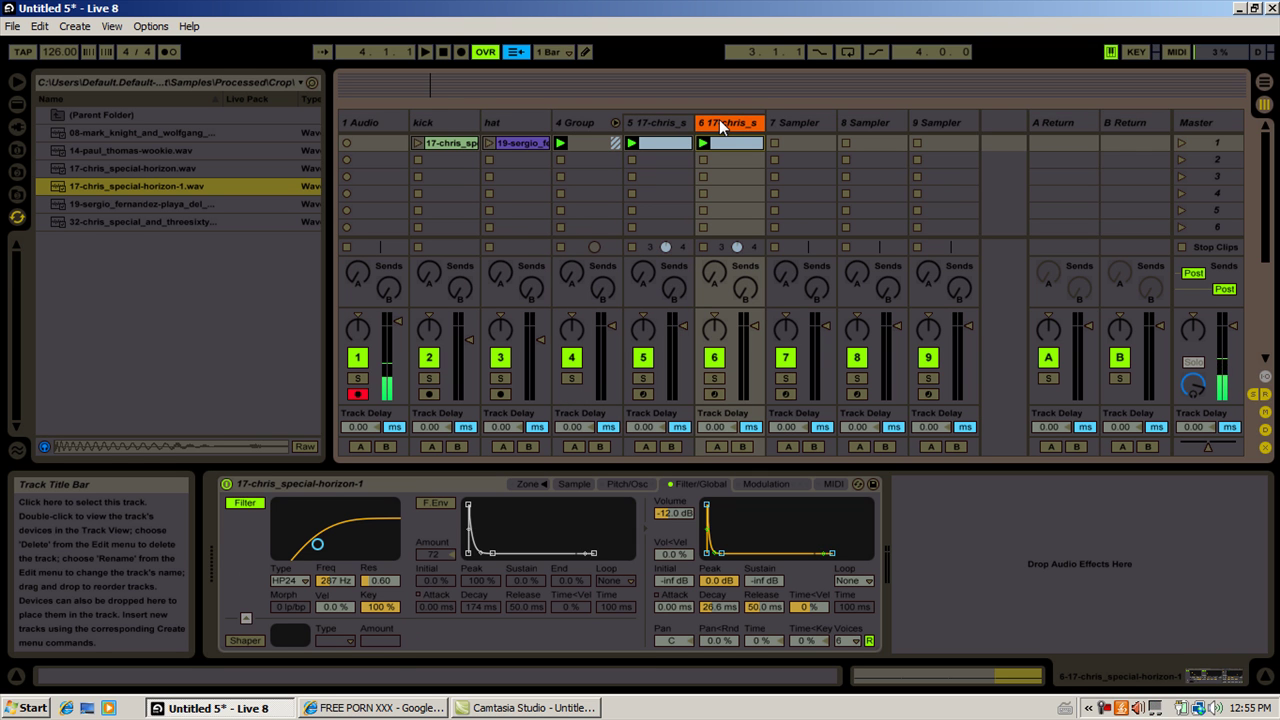
Play both kick layers together and lower track 6's volume, muting track 1 briefly to hear the balance
{"action": "key", "text": "space"}
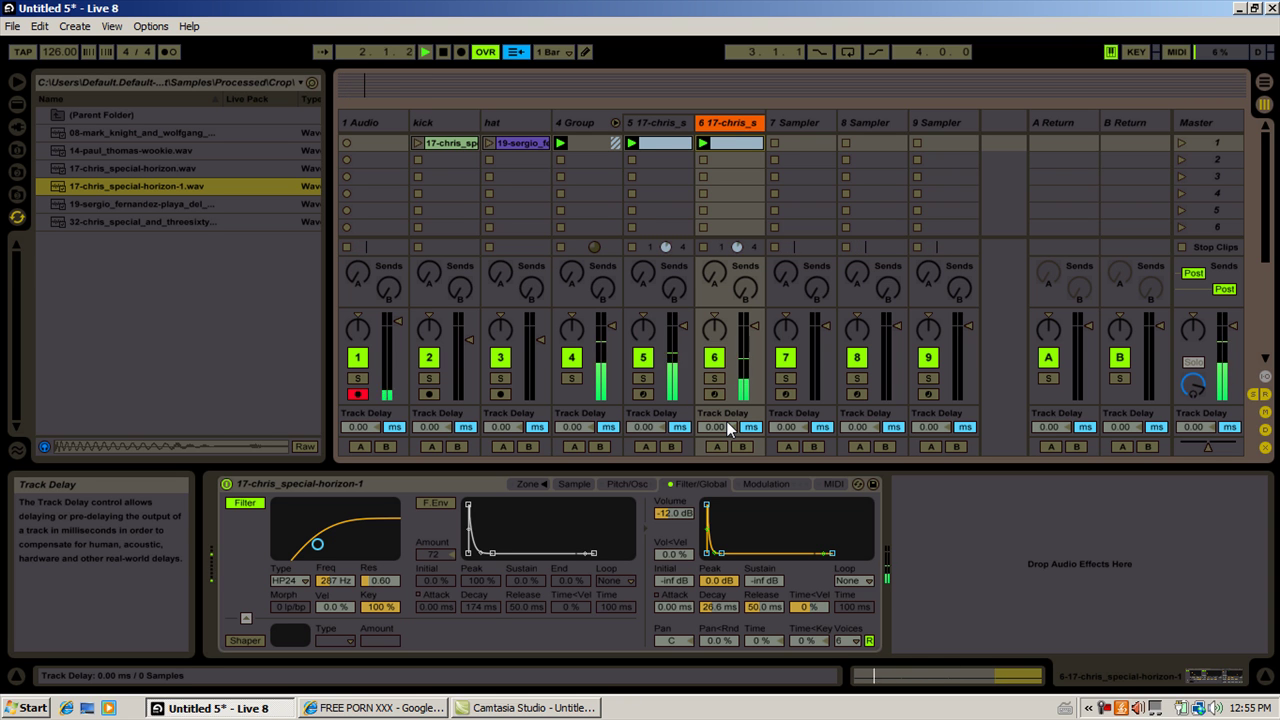
{"action": "left_click_drag", "start_coordinate": [748, 381], "coordinate": [748, 395]}
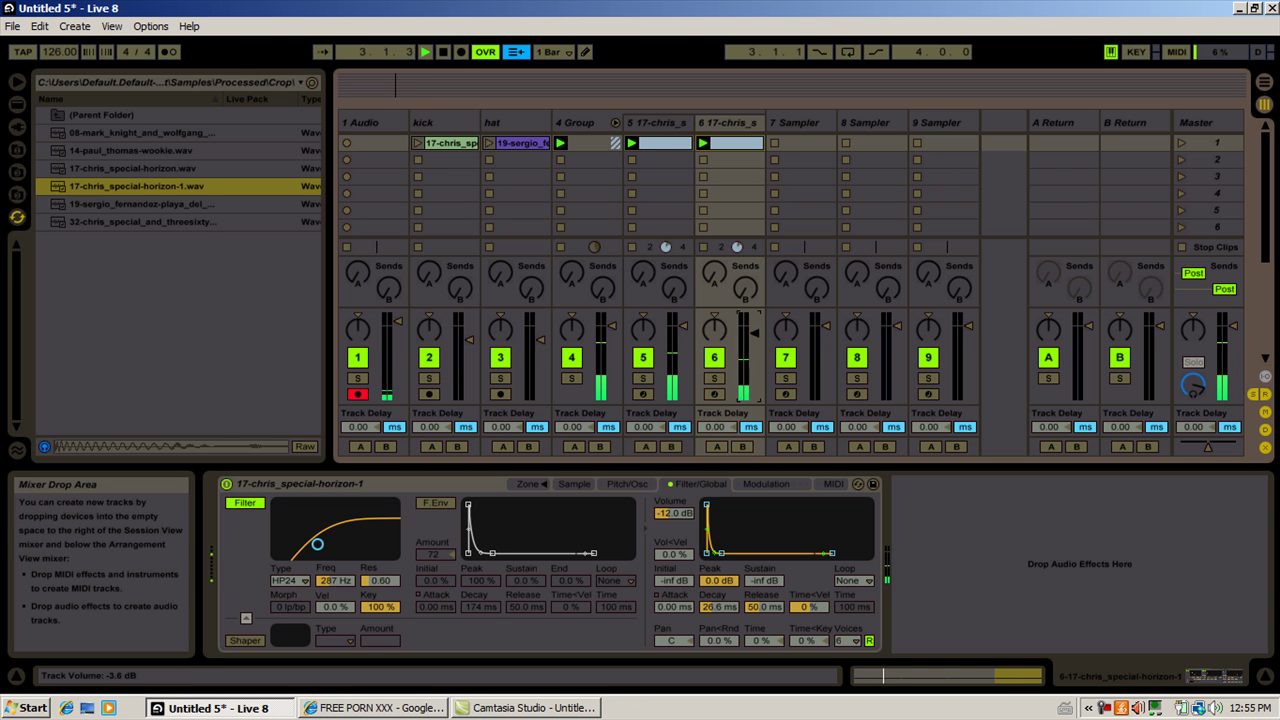
{"action": "left_click_drag", "start_coordinate": [754, 339], "coordinate": [751, 344]}
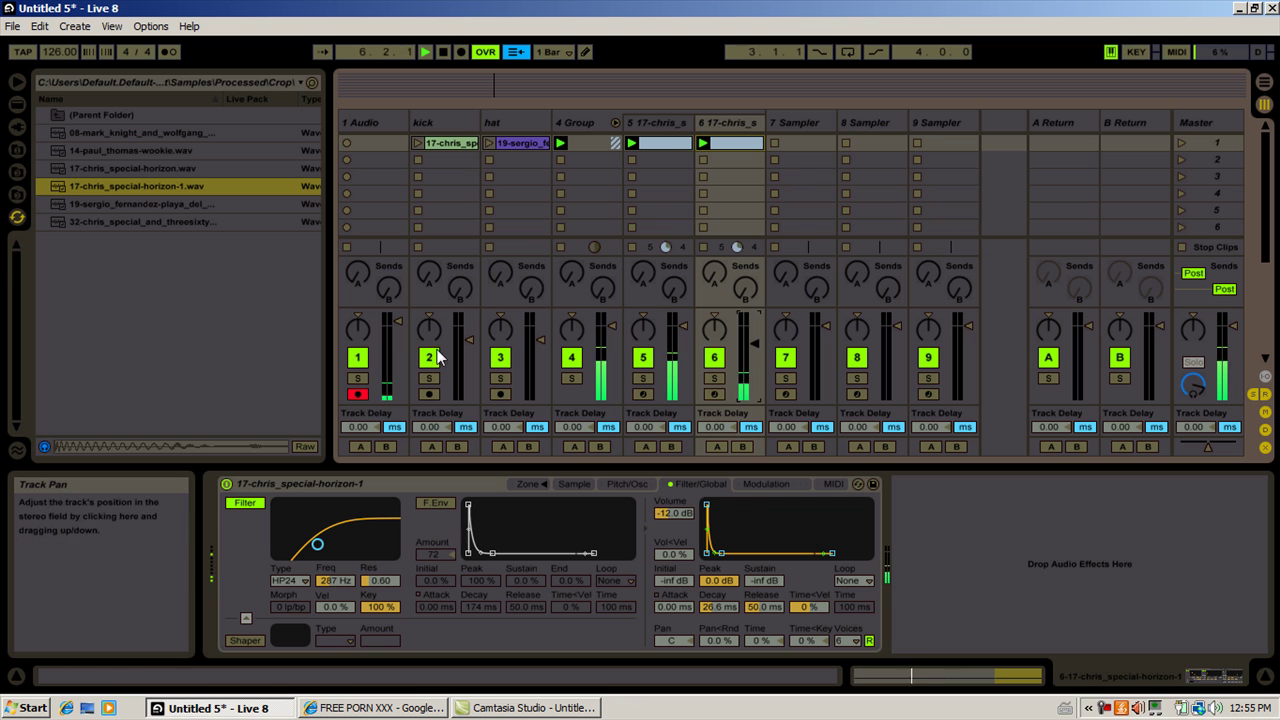
{"action": "left_click", "coordinate": [360, 362]}
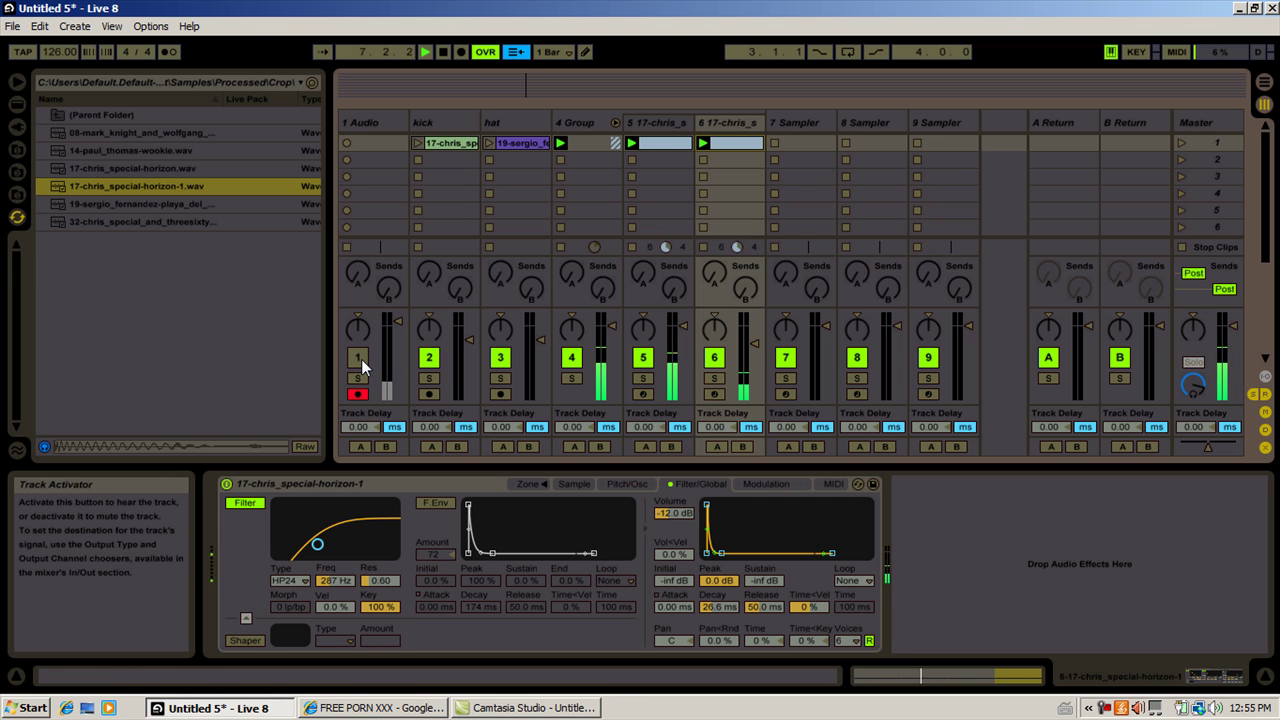
{"action": "left_click", "coordinate": [360, 360]}
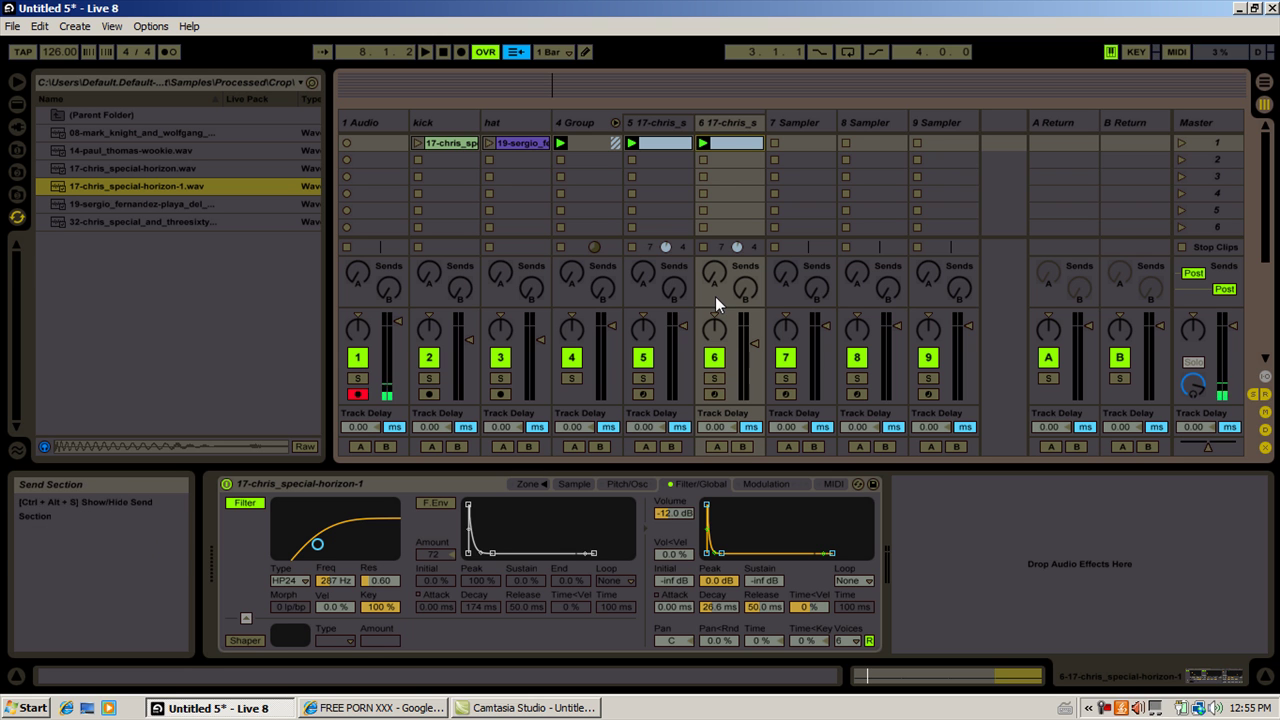
Fold the group track and rename it KICK
{"action": "left_click", "coordinate": [616, 122]}
{"action": "left_click", "coordinate": [581, 117]}
{"action": "right_click", "coordinate": [585, 123]}
{"action": "left_click", "coordinate": [614, 189]}
{"action": "type", "text": "KICK"}
{"action": "key", "text": "Return"}
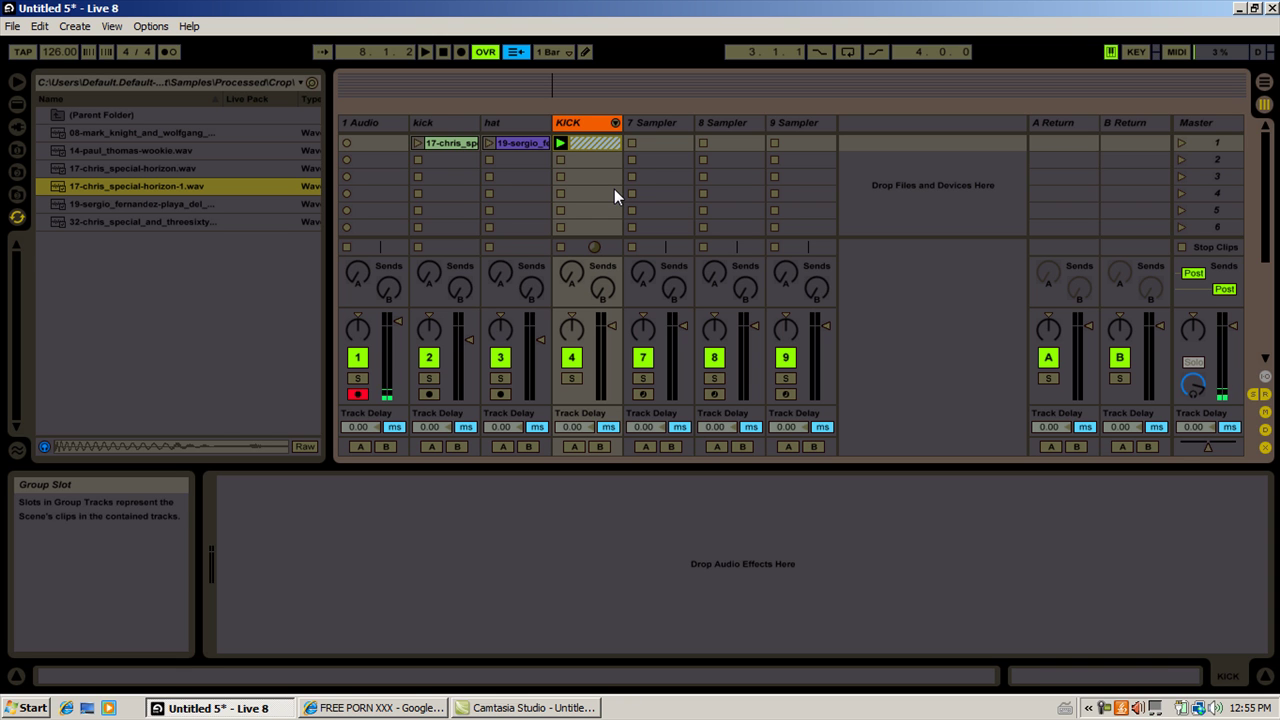
Unfold the KICK group and compare the Sampler filter and envelope settings of tracks 5 and 6
{"action": "left_click", "coordinate": [615, 121]}
{"action": "left_click", "coordinate": [657, 122]}
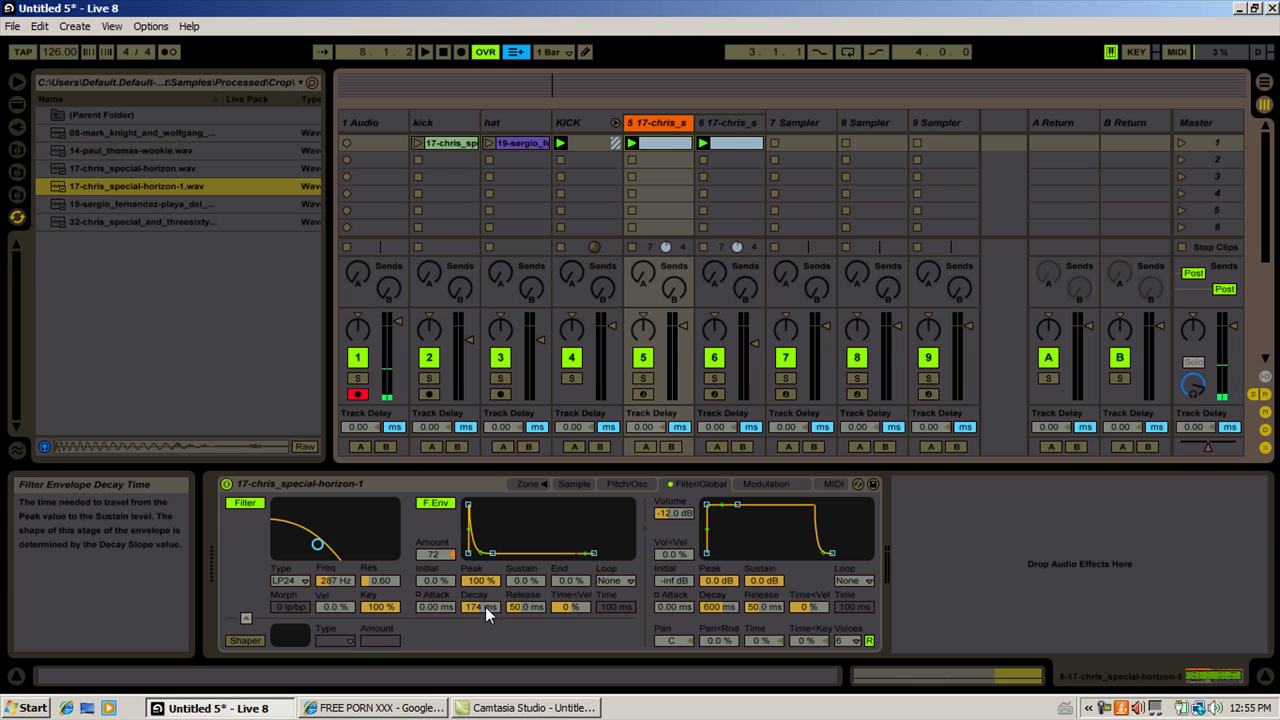
{"action": "left_click", "coordinate": [714, 120]}
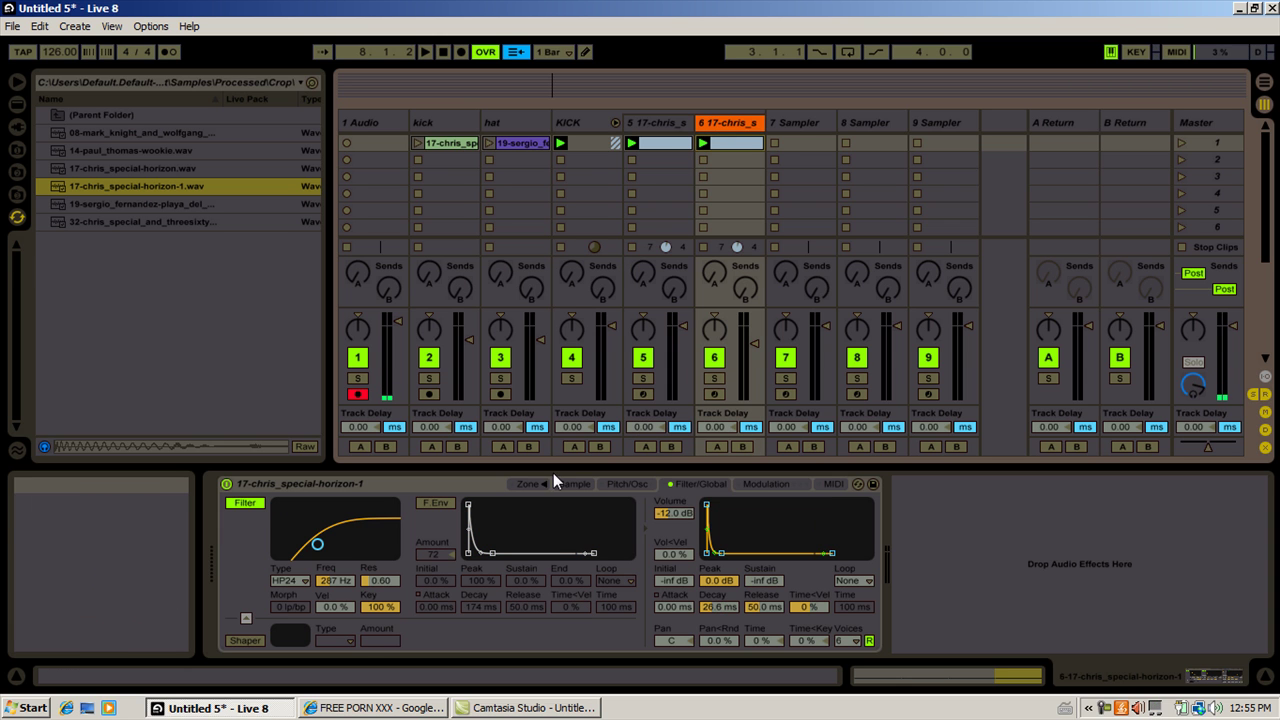
{"action": "left_click", "coordinate": [660, 122]}
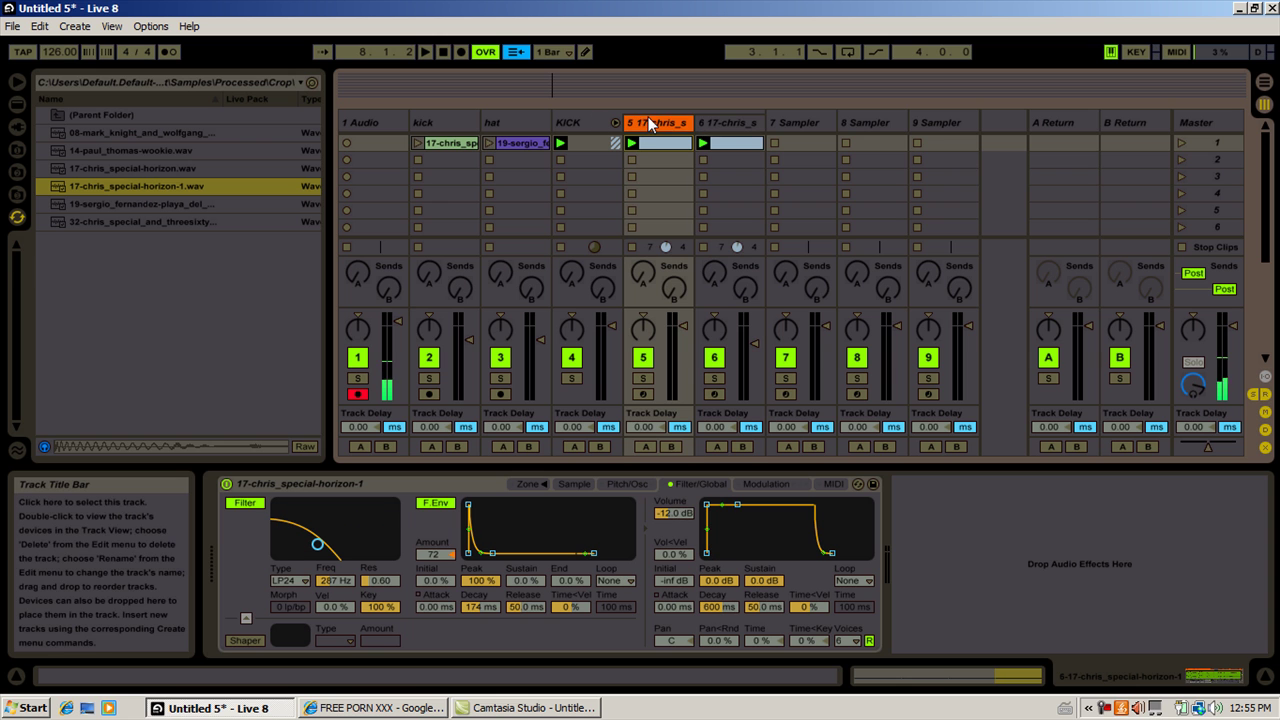
{"action": "left_click", "coordinate": [723, 124]}
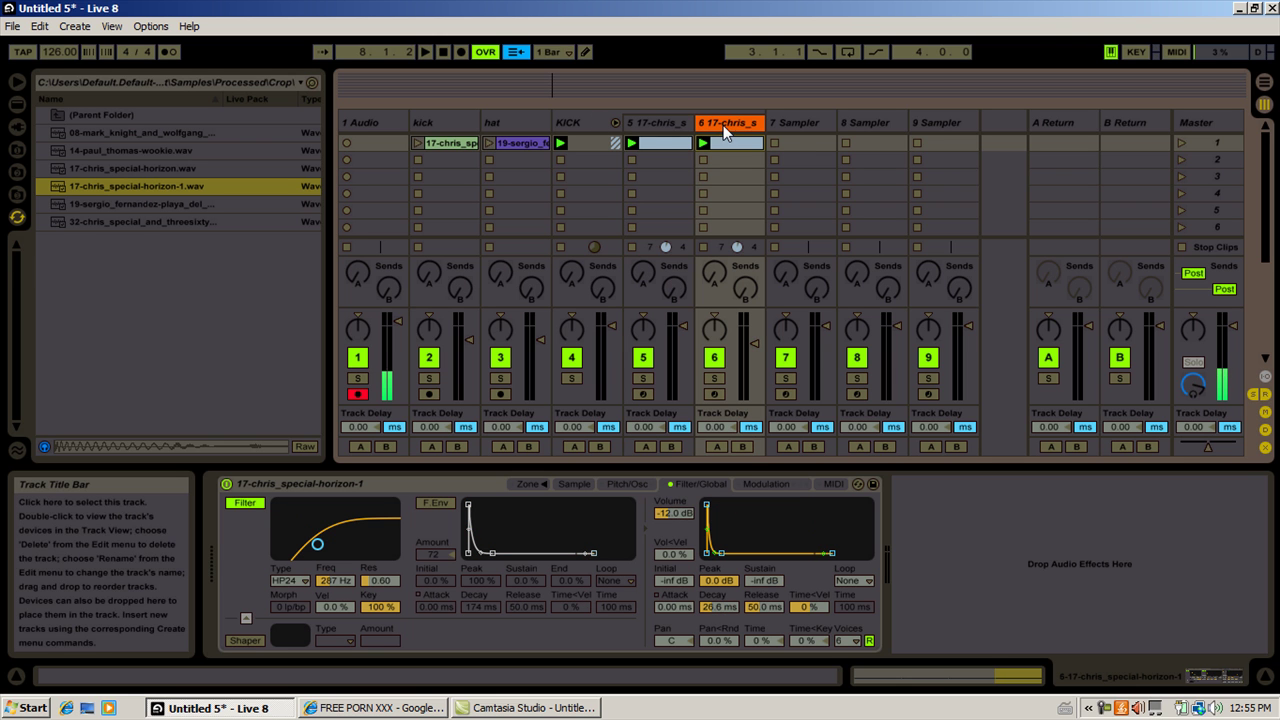
Fold the KICK group track to hide its two kick layers
{"action": "left_click", "coordinate": [327, 582]}
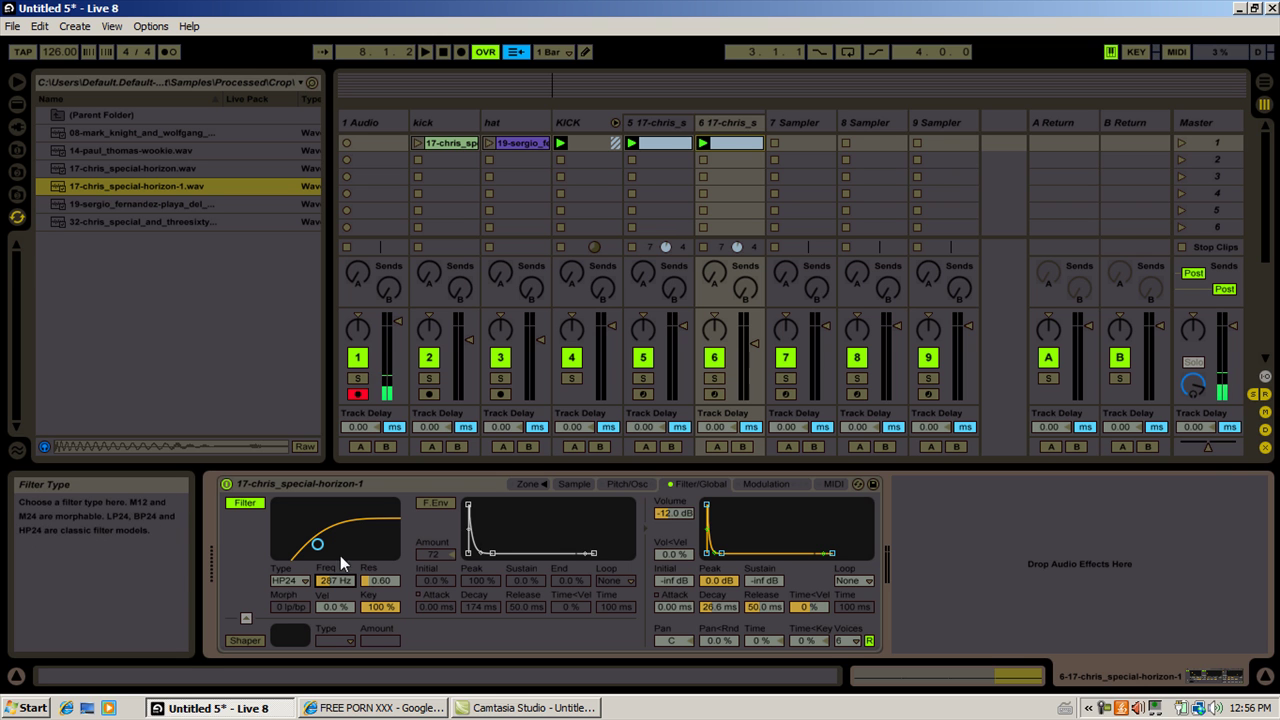
{"action": "key", "text": "Delete"}
{"action": "key", "text": "ctrl+z"}
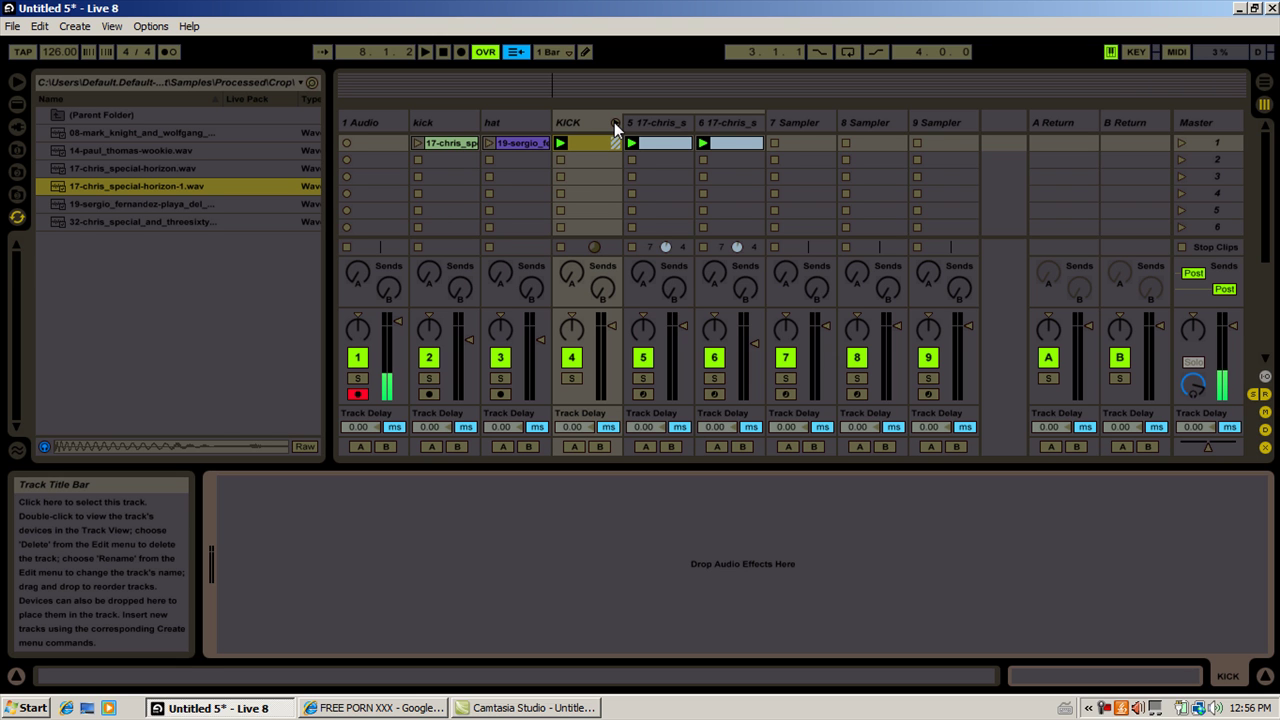
{"action": "key", "text": "Delete"}
Open the hat track's clip in the sample editor, play it and mute the KICK group
{"action": "left_click", "coordinate": [521, 128]}
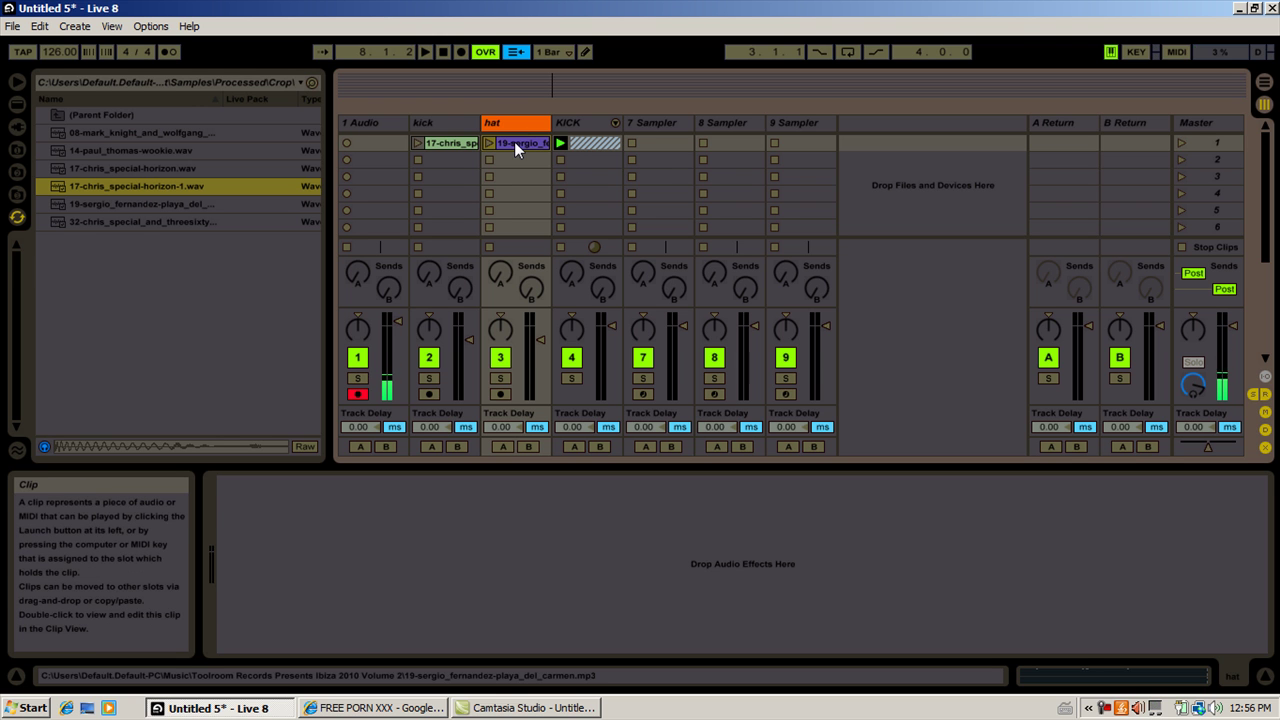
{"action": "left_click", "coordinate": [514, 141]}
{"action": "left_click_drag", "start_coordinate": [510, 472], "coordinate": [530, 620]}
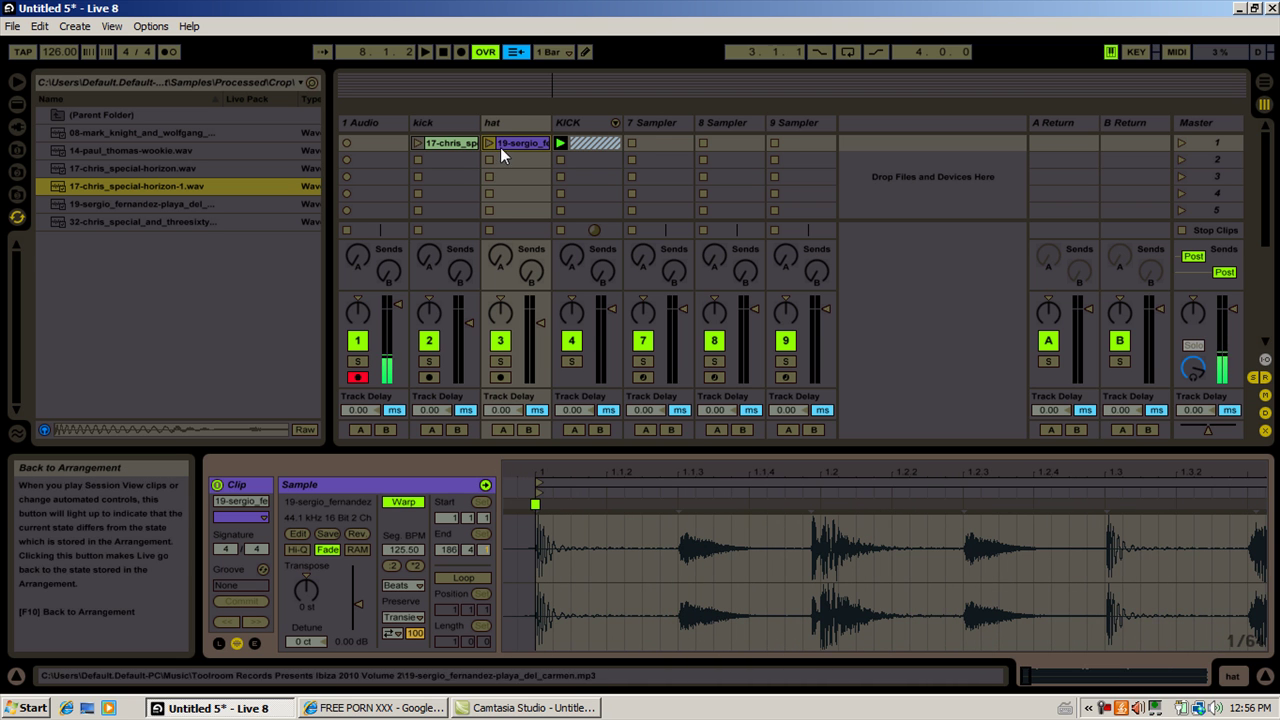
{"action": "left_click", "coordinate": [491, 144]}
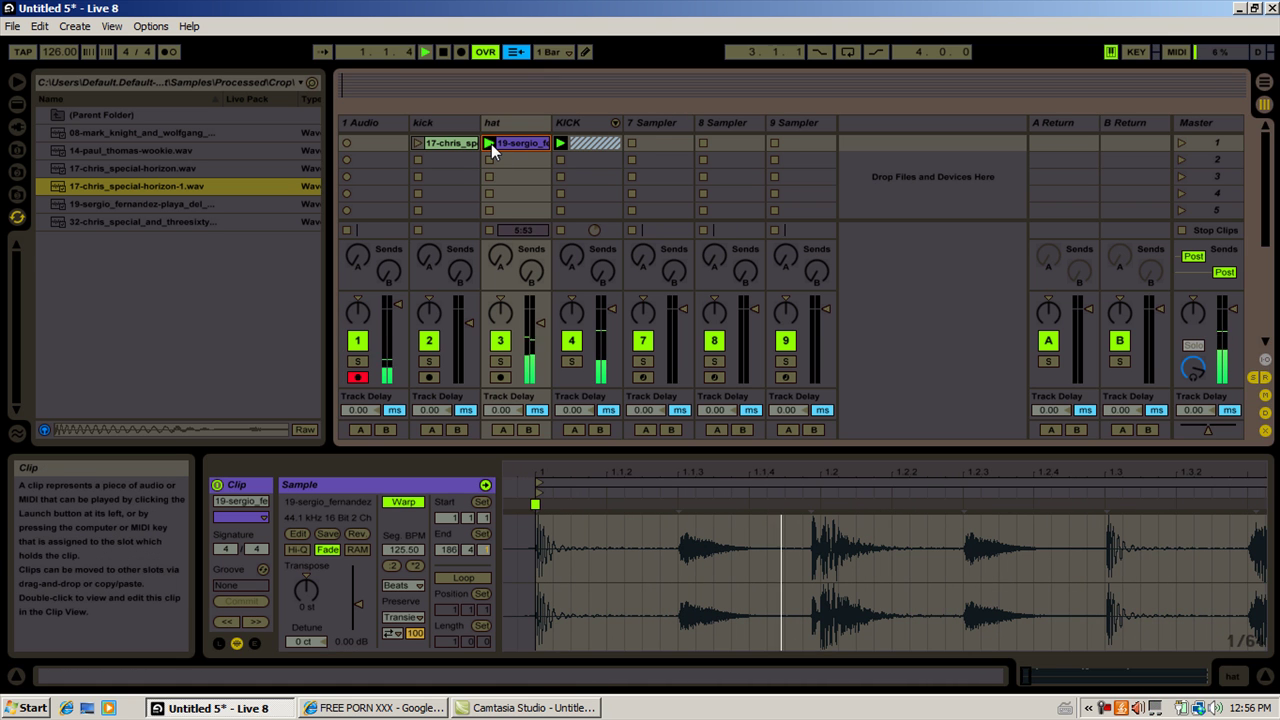
{"action": "left_click", "coordinate": [572, 340]}
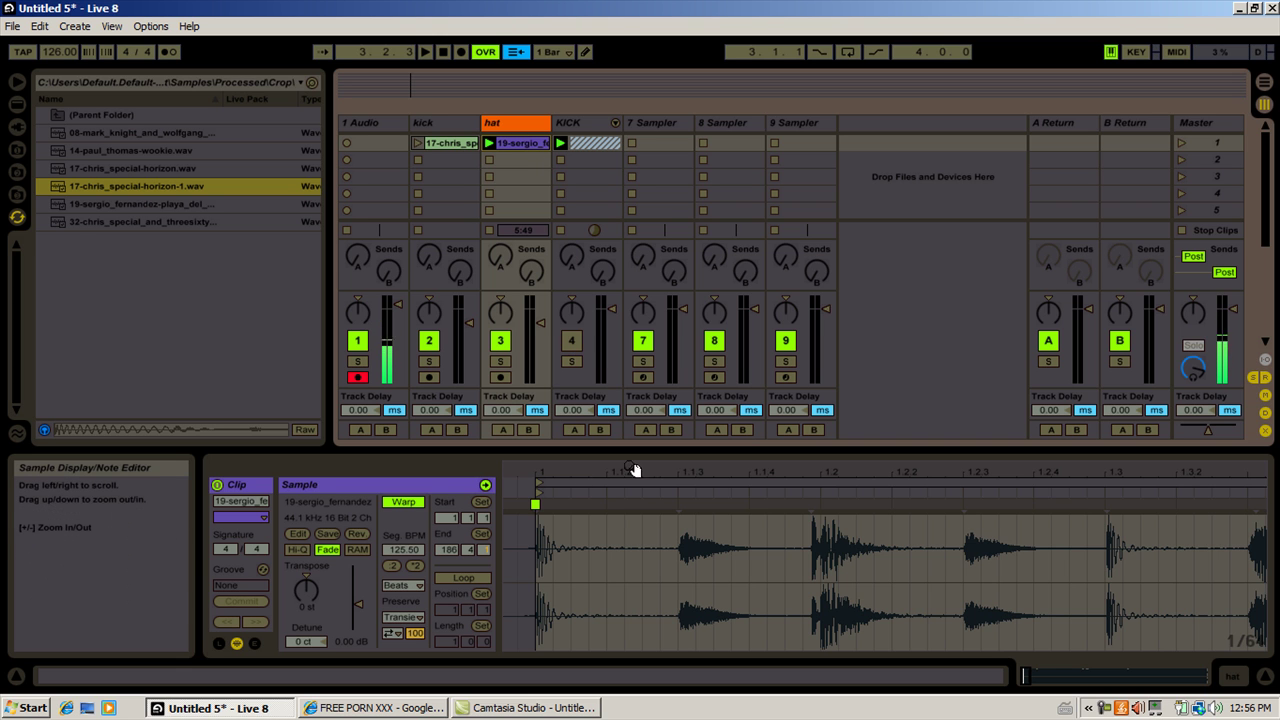
Loop and select the hat hit from 1.1.3 to 1.1.4, then crop the sample to it
{"action": "left_click_drag", "start_coordinate": [541, 489], "coordinate": [671, 496]}
{"action": "mouse_move", "coordinate": [540, 484]}
{"action": "left_mouse_down"}
{"action": "mouse_move", "coordinate": [682, 484]}
{"action": "mouse_move", "coordinate": [682, 395]}
{"action": "mouse_move", "coordinate": [682, 500]}
{"action": "left_mouse_up"}
{"action": "left_click_drag", "start_coordinate": [808, 489], "coordinate": [766, 488]}
{"action": "left_click_drag", "start_coordinate": [677, 541], "coordinate": [757, 535]}
{"action": "left_click", "coordinate": [482, 577]}
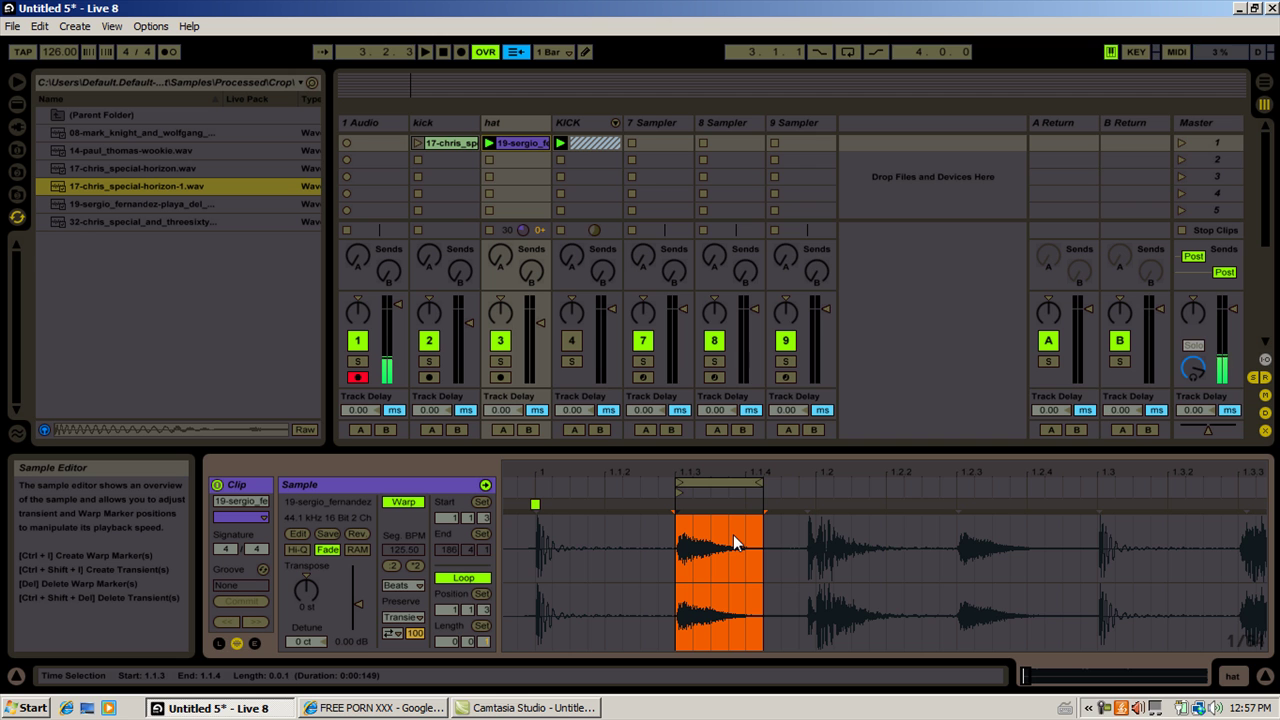
{"action": "right_click", "coordinate": [734, 536]}
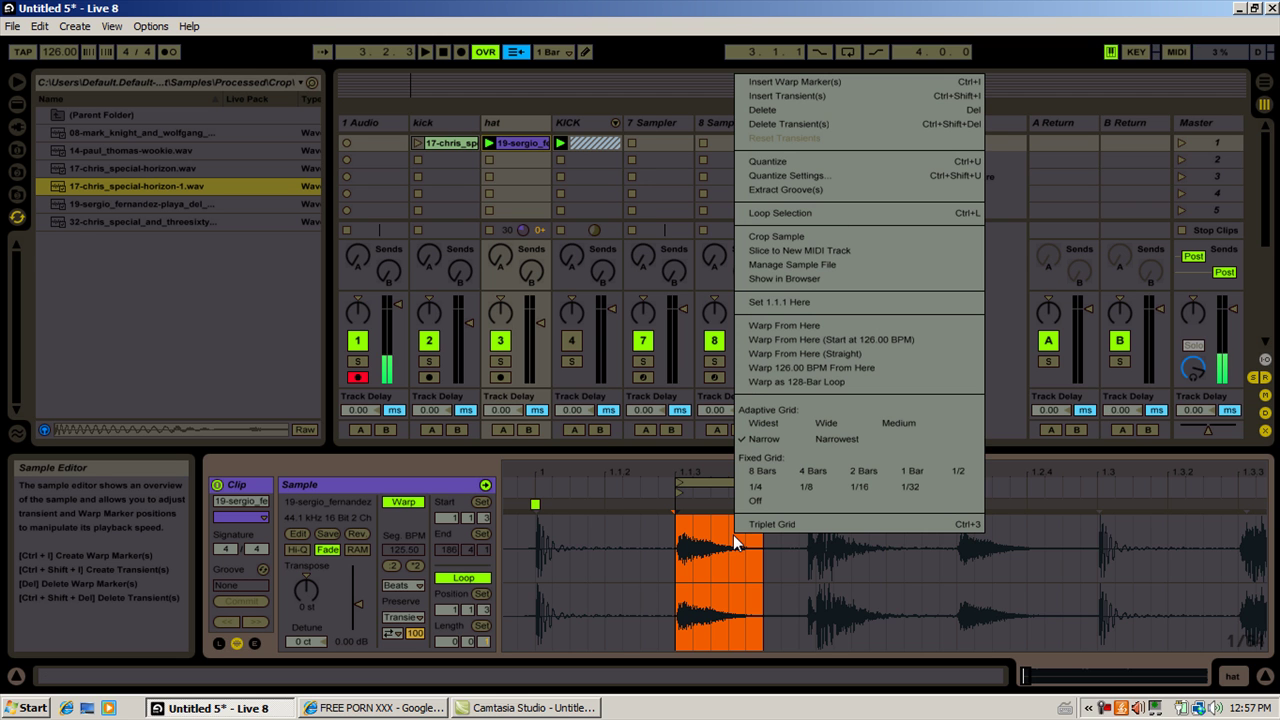
{"action": "left_click", "coordinate": [773, 236]}
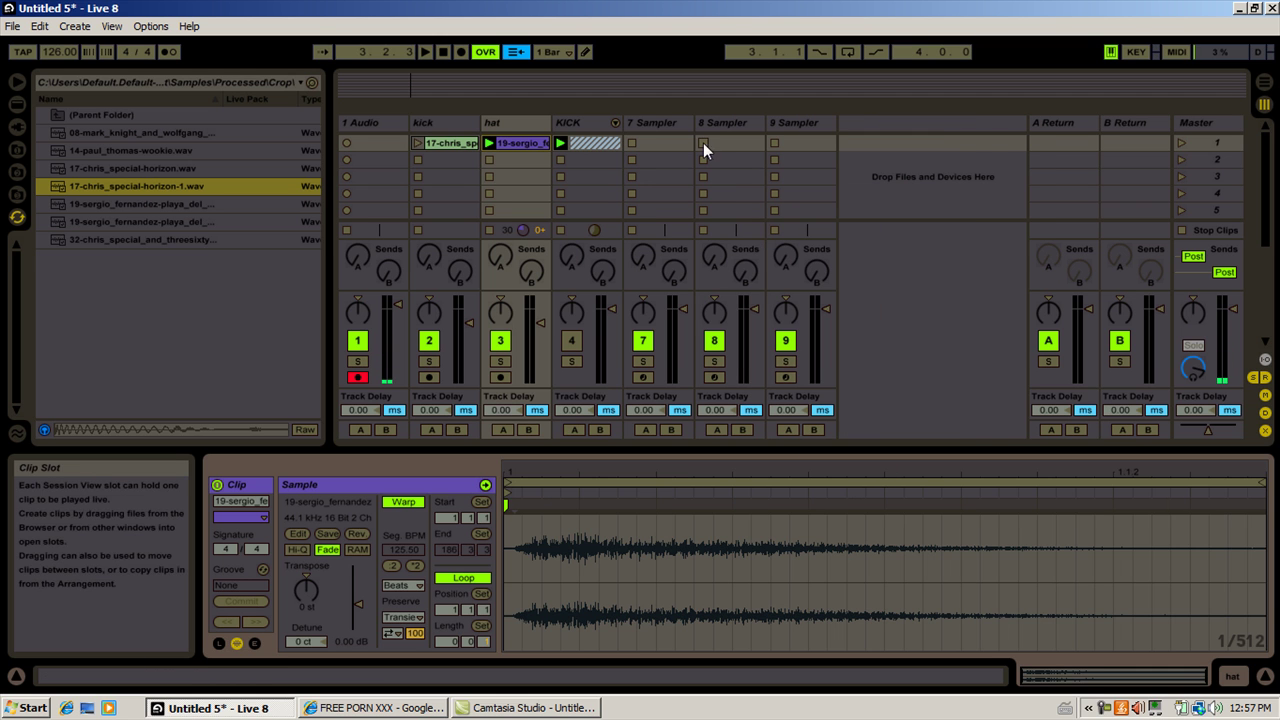
Show the cropped hat sample in the browser and load it into track 7's Sampler
{"action": "left_click", "coordinate": [662, 124]}
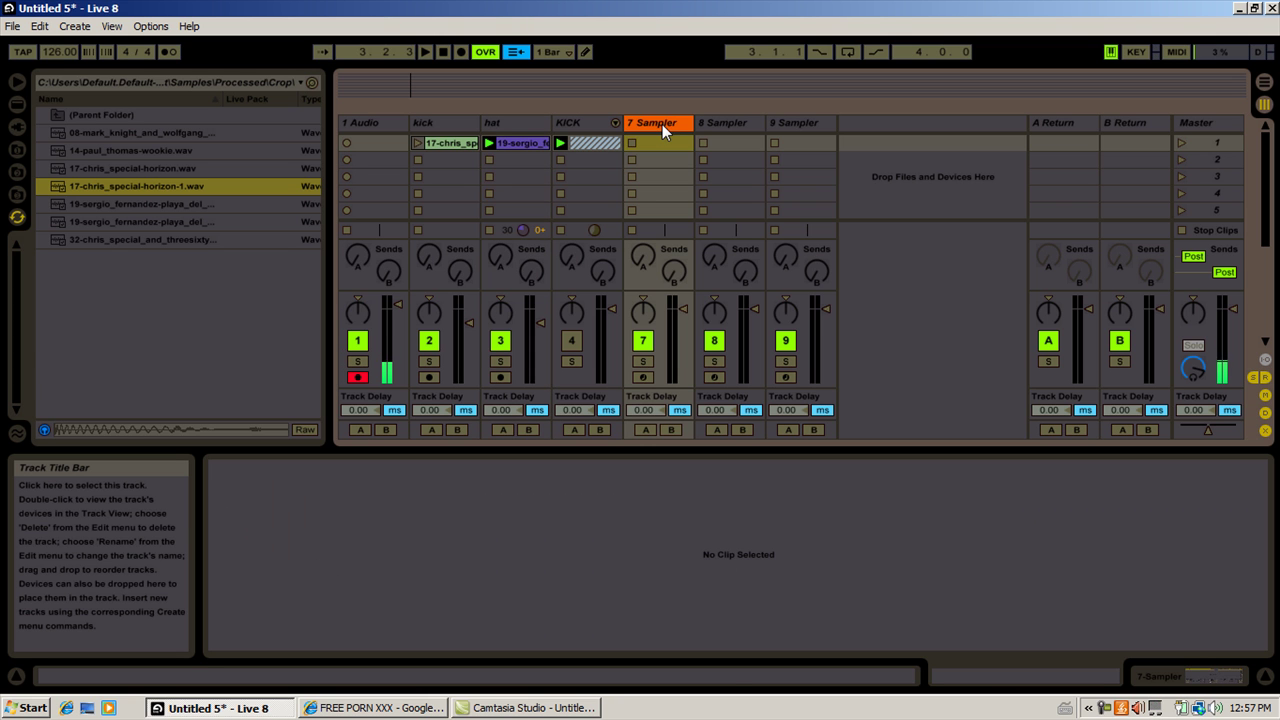
{"action": "right_click", "coordinate": [512, 141]}
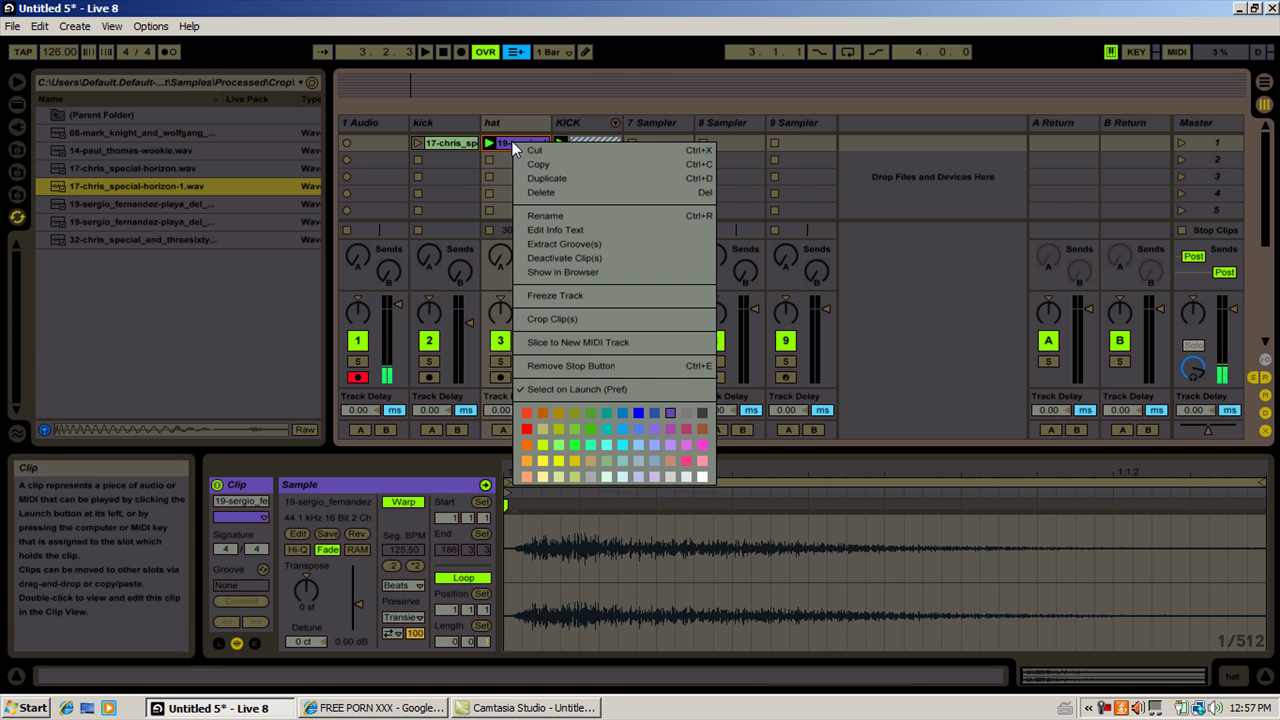
{"action": "left_click", "coordinate": [543, 273]}
{"action": "left_click_drag", "start_coordinate": [125, 223], "coordinate": [668, 127]}
{"action": "double_click", "coordinate": [668, 127]}
{"action": "left_click_drag", "start_coordinate": [171, 223], "coordinate": [316, 519]}
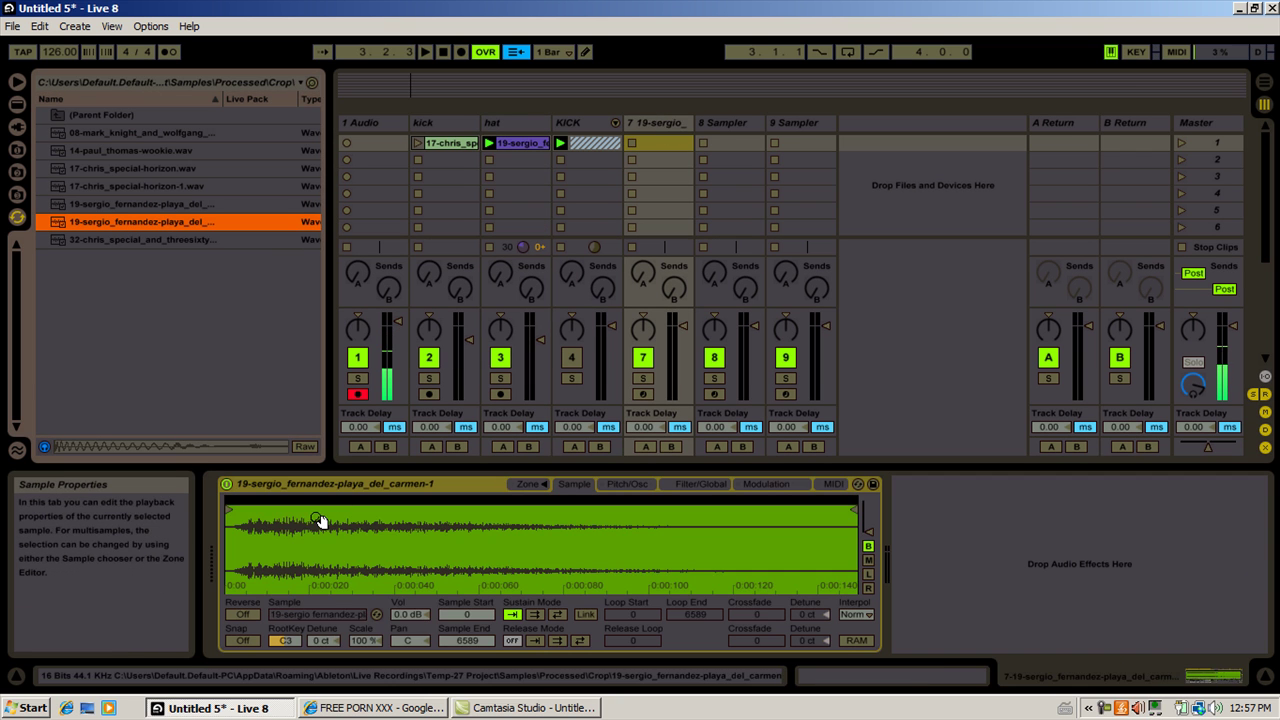
Create a MIDI clip on track 7 with C3 notes at 1.1.1 and 1.1.3, looped over one beat
{"action": "double_click", "coordinate": [675, 140]}
{"action": "double_click", "coordinate": [487, 596]}
{"action": "double_click", "coordinate": [560, 597]}
{"action": "left_click_drag", "start_coordinate": [368, 640], "coordinate": [368, 663]}
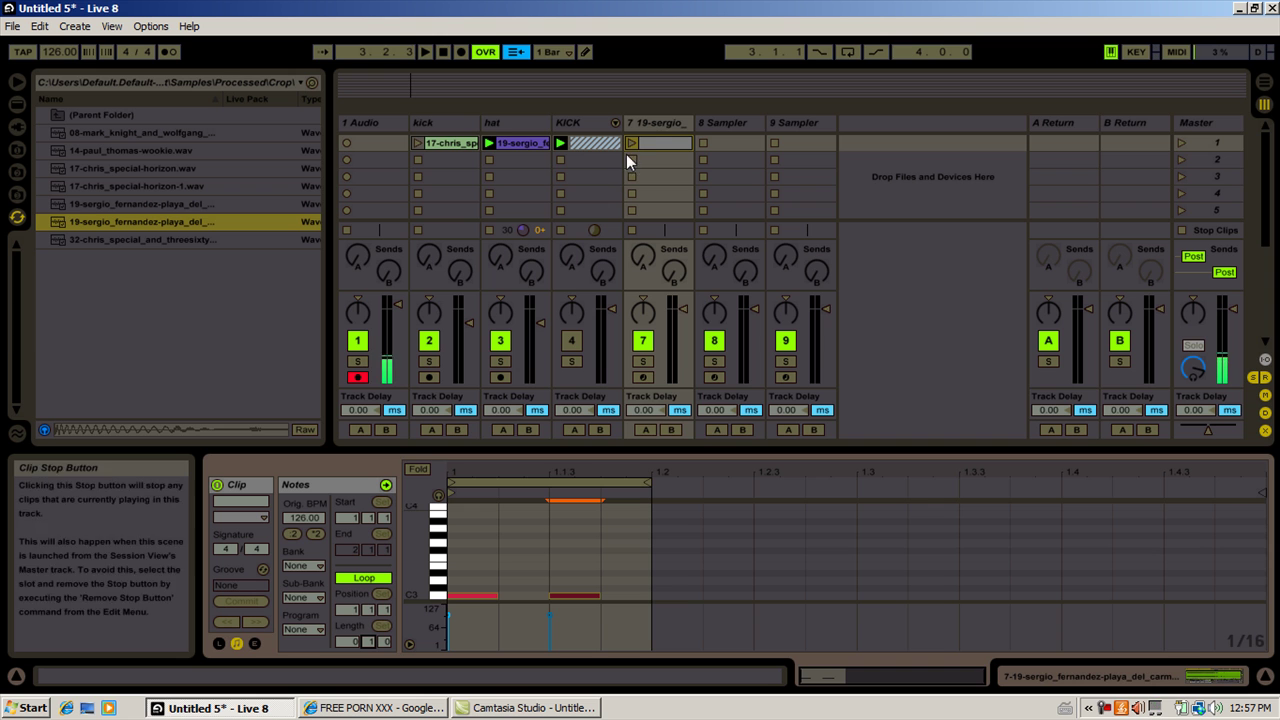
Unmute the KICK group, mute the hat and kick tracks, and audition track 7's clip in solo
{"action": "left_click", "coordinate": [572, 345]}
{"action": "left_click", "coordinate": [498, 343]}
{"action": "left_click", "coordinate": [428, 344]}
{"action": "left_click", "coordinate": [643, 362]}
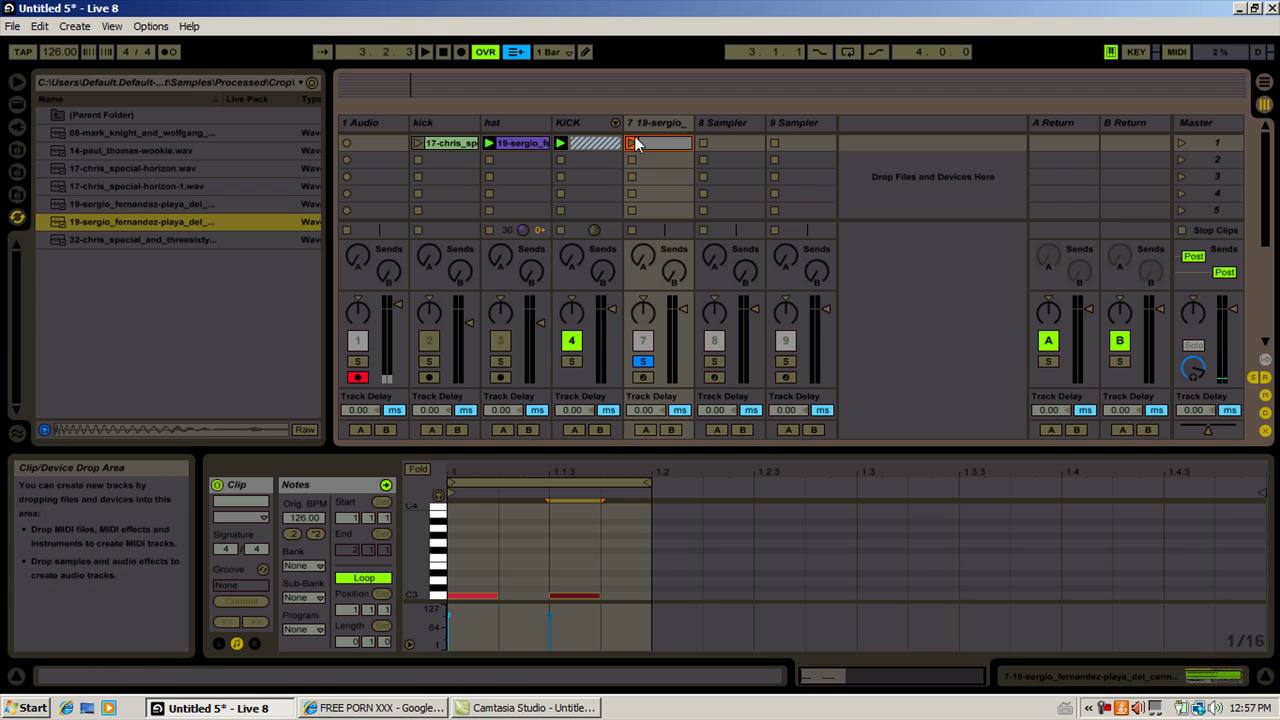
{"action": "left_click", "coordinate": [632, 144]}
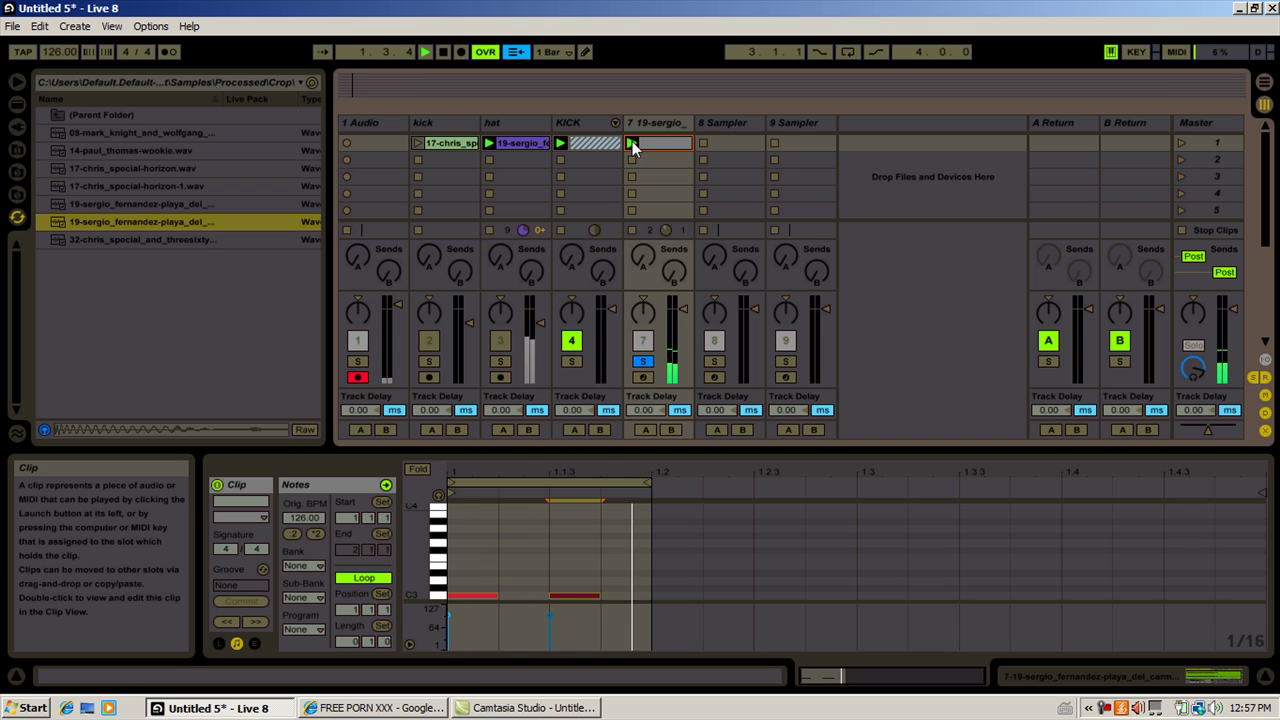
{"action": "key", "text": "space"}
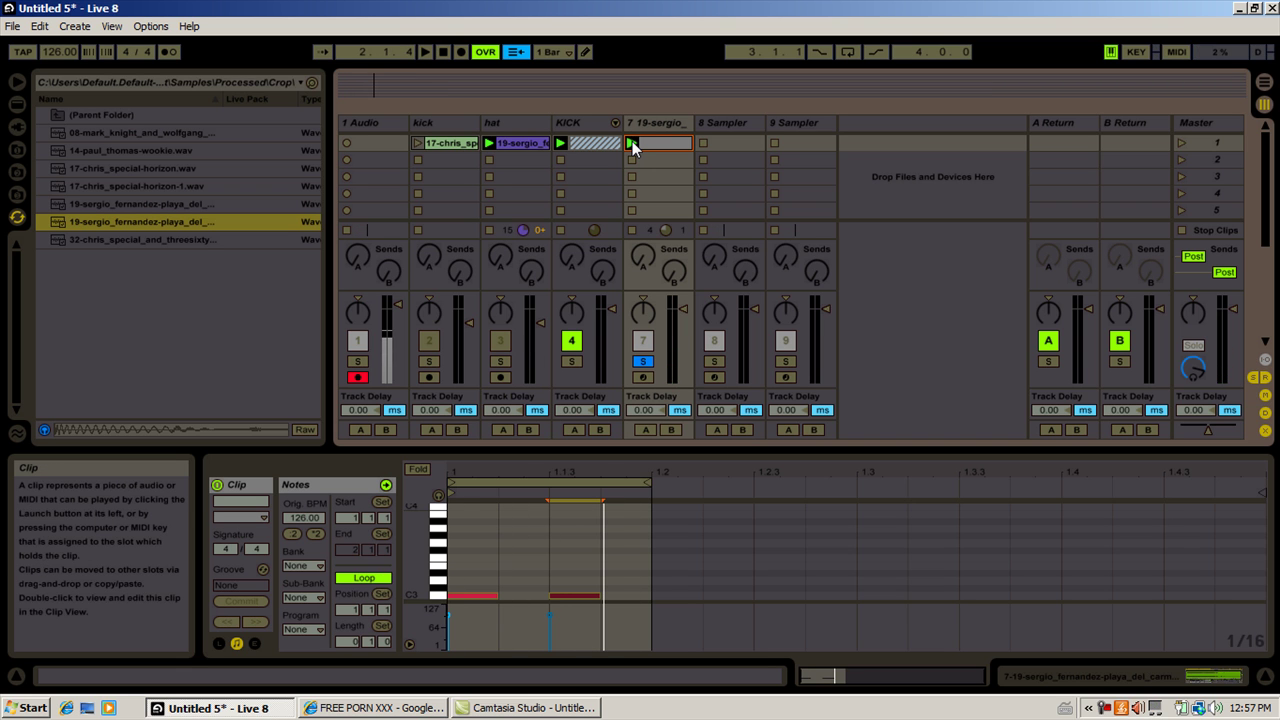
{"action": "left_click", "coordinate": [643, 362]}
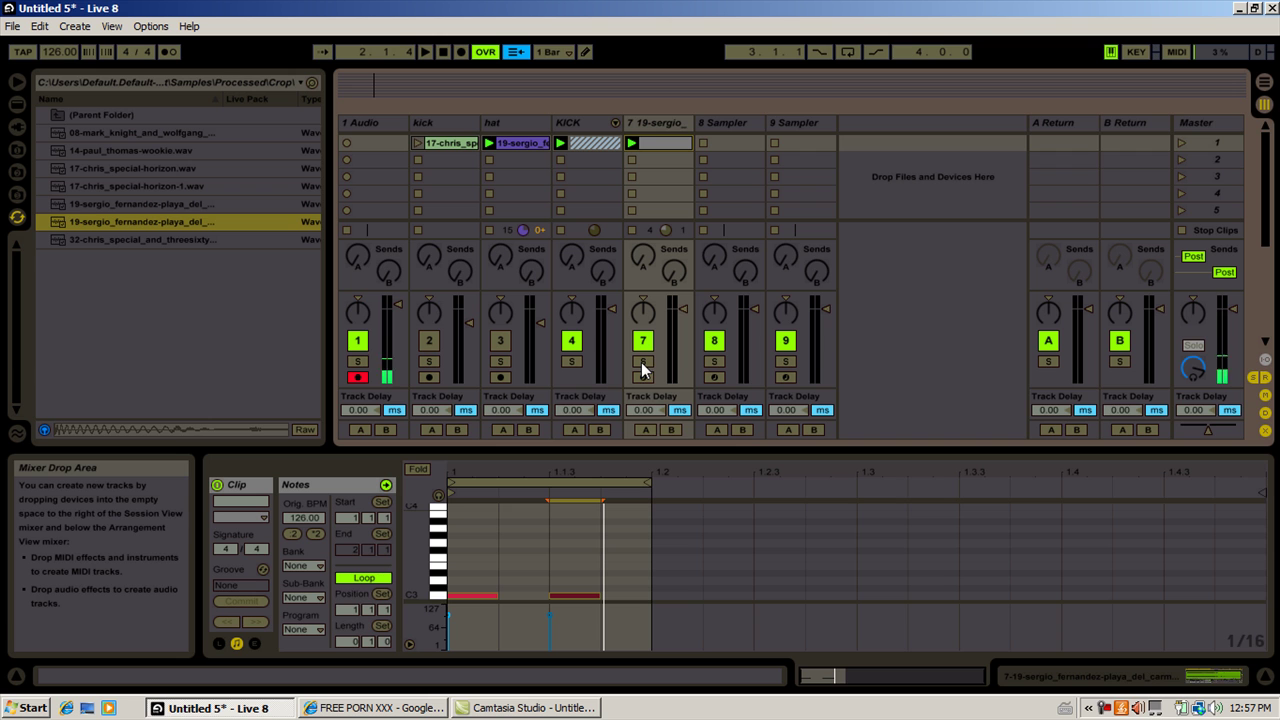
{"action": "double_click", "coordinate": [661, 123]}
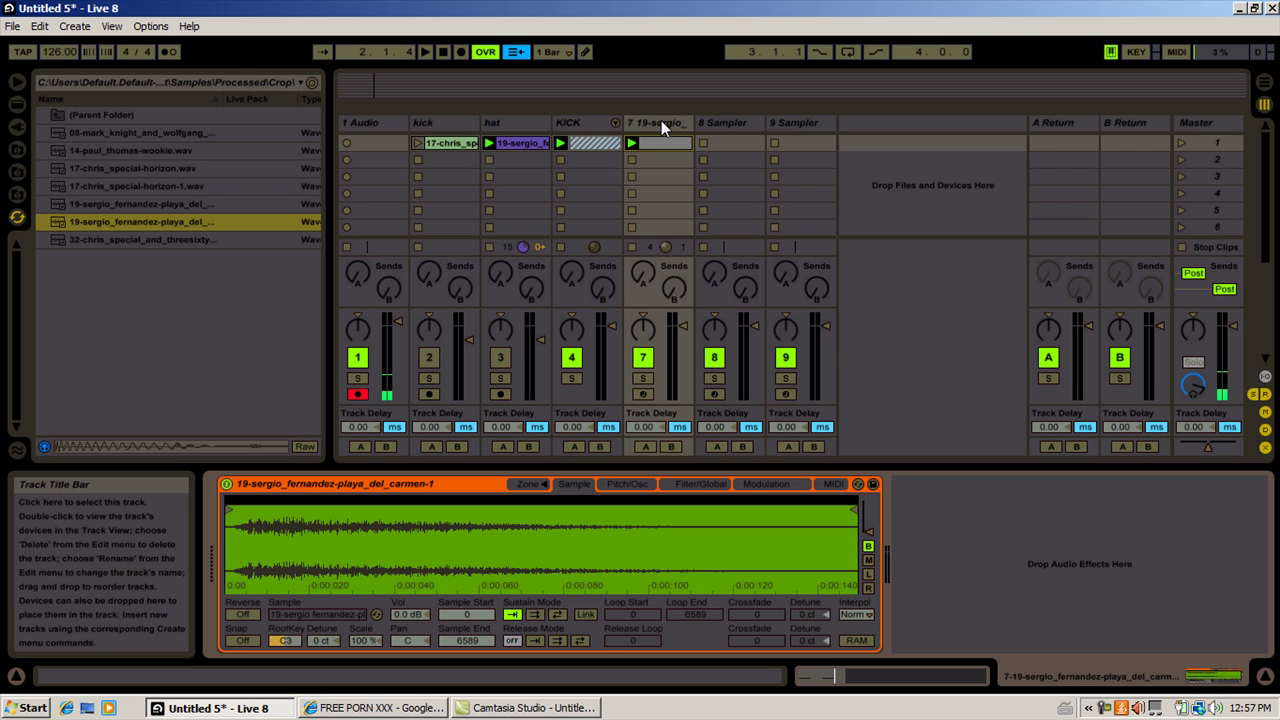
{"action": "left_click", "coordinate": [743, 125]}
{"action": "left_click", "coordinate": [788, 119]}
{"action": "left_click", "coordinate": [735, 122]}
{"action": "left_click", "coordinate": [662, 124]}
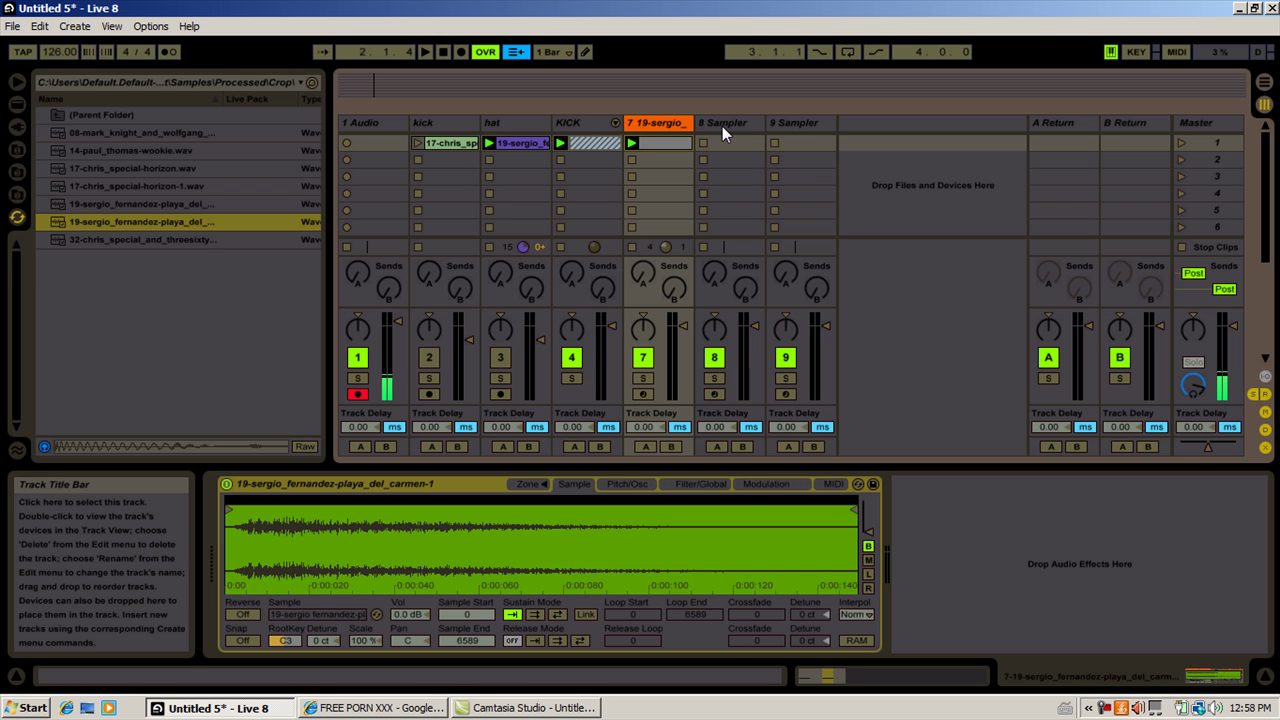
{"action": "left_click", "coordinate": [533, 708]}
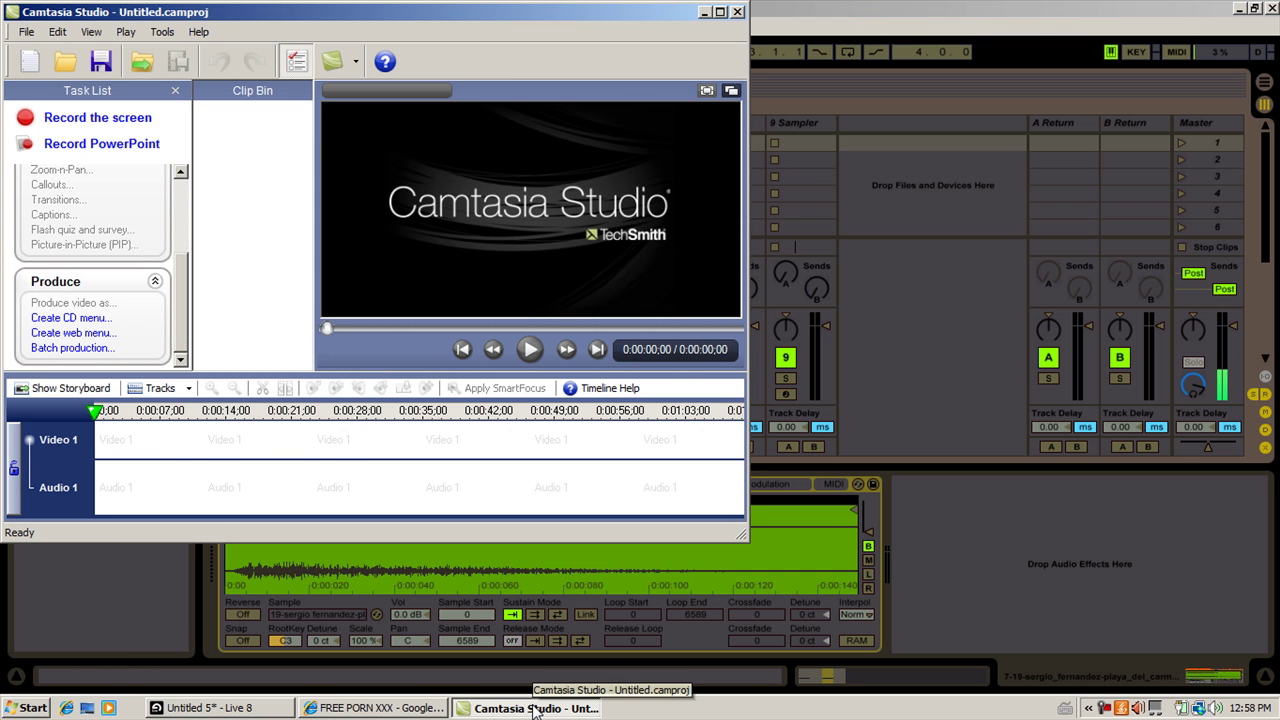
{"action": "left_click", "coordinate": [533, 708]}
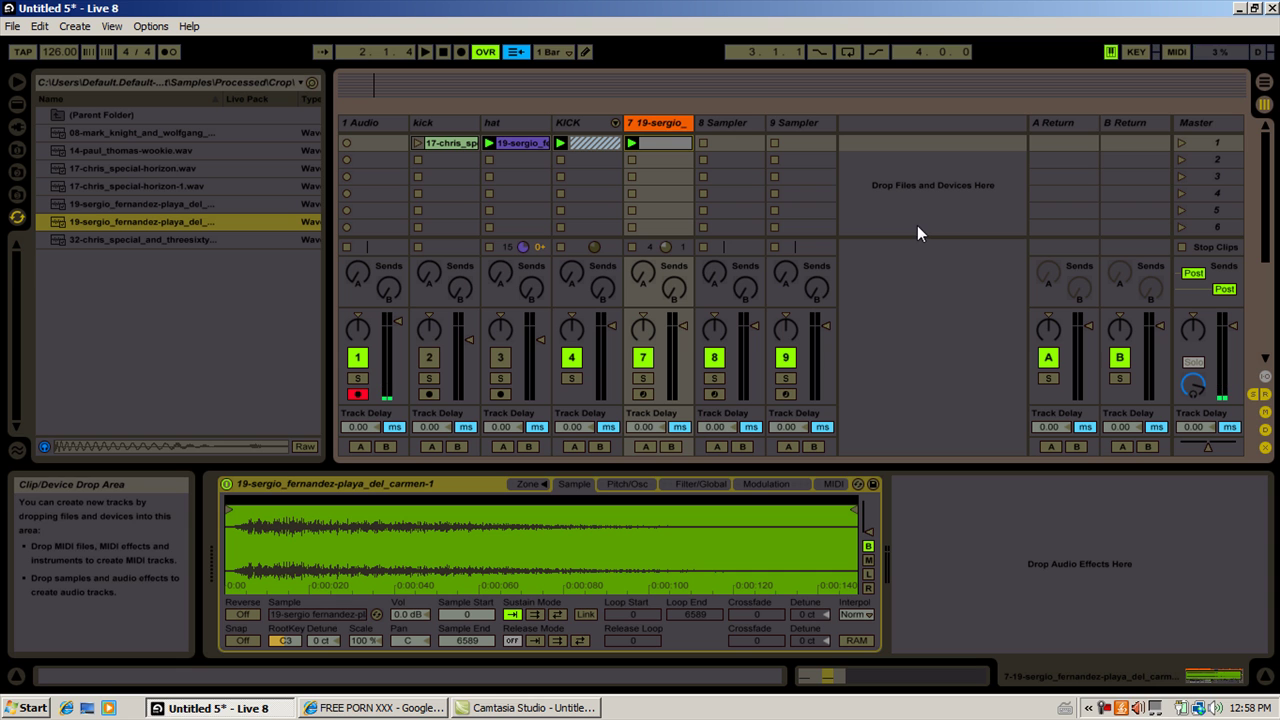
Play the clips with track 1 muted, set track 7's Sampler velocity-to-volume amount to 51 %, and lower the track's volume
{"action": "key", "text": "space"}
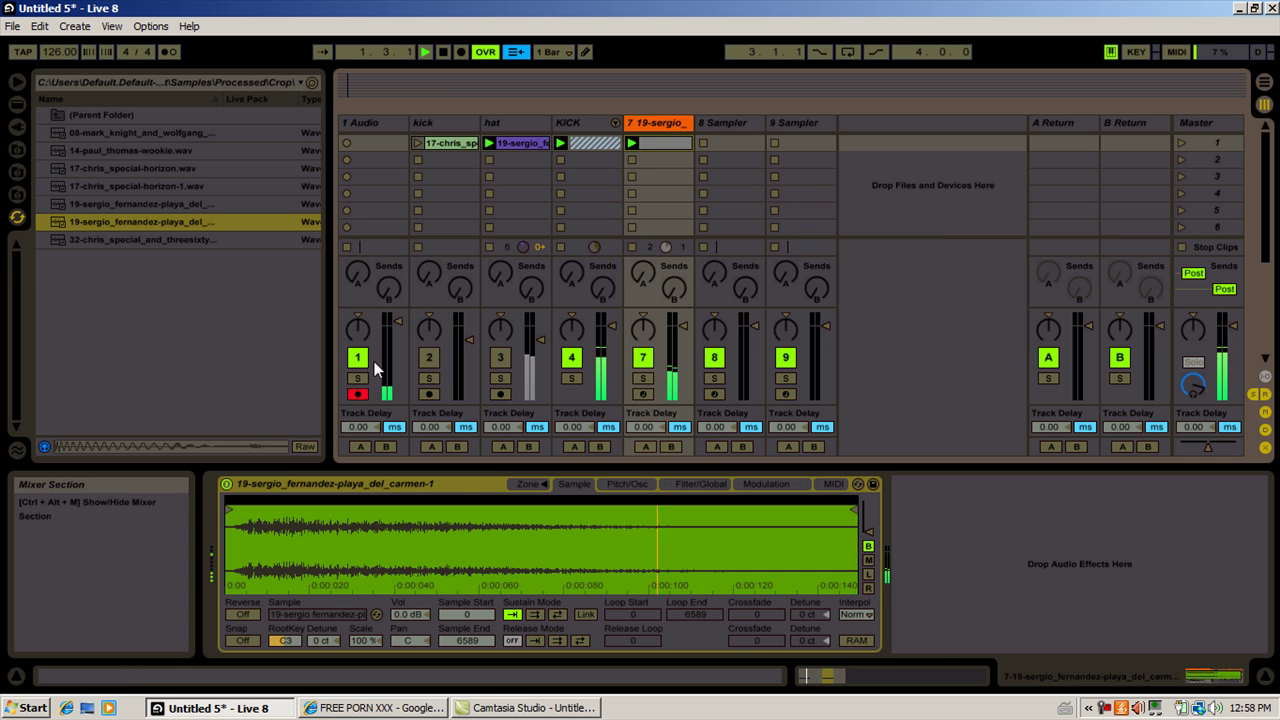
{"action": "left_click", "coordinate": [358, 358]}
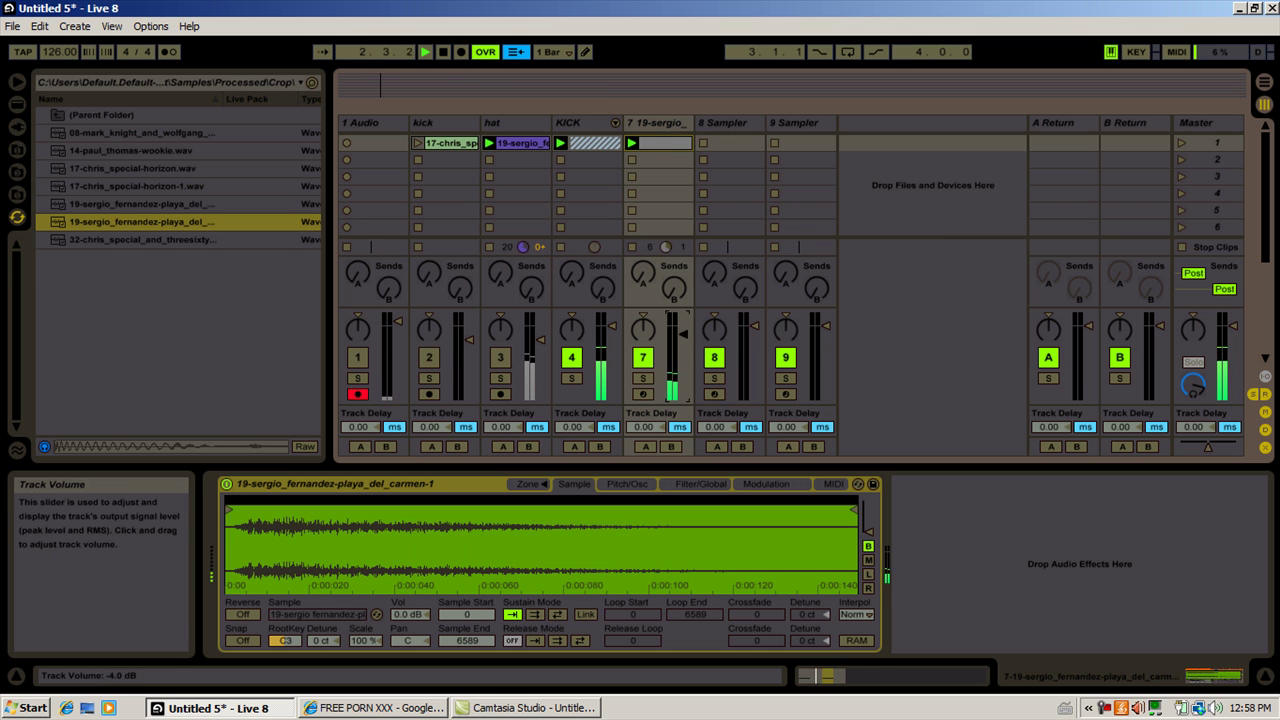
{"action": "left_click", "coordinate": [701, 484]}
{"action": "left_click_drag", "start_coordinate": [674, 554], "coordinate": [676, 509]}
{"action": "left_click_drag", "start_coordinate": [683, 334], "coordinate": [683, 335]}
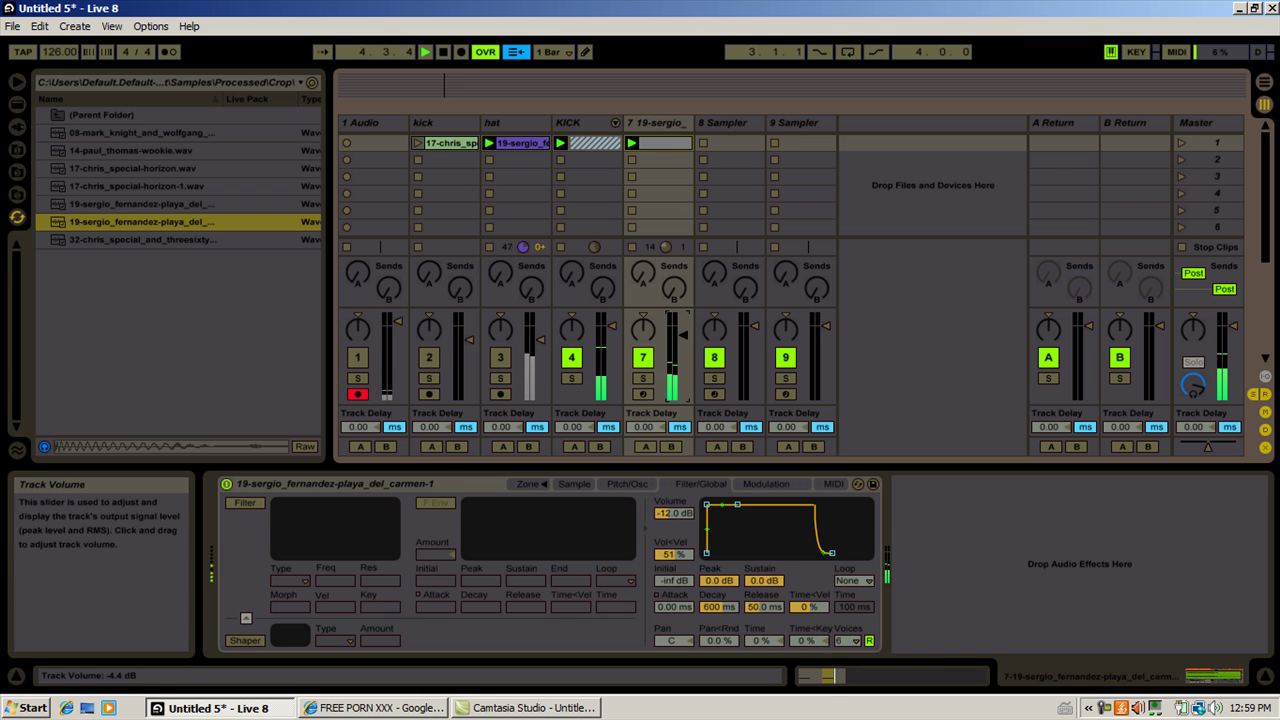
Lower the velocity of the 1.1.3 note in track 7's clip and add a C3 note at 1.1.4
{"action": "left_click", "coordinate": [680, 144]}
{"action": "left_click_drag", "start_coordinate": [551, 616], "coordinate": [551, 628]}
{"action": "double_click", "coordinate": [627, 595]}
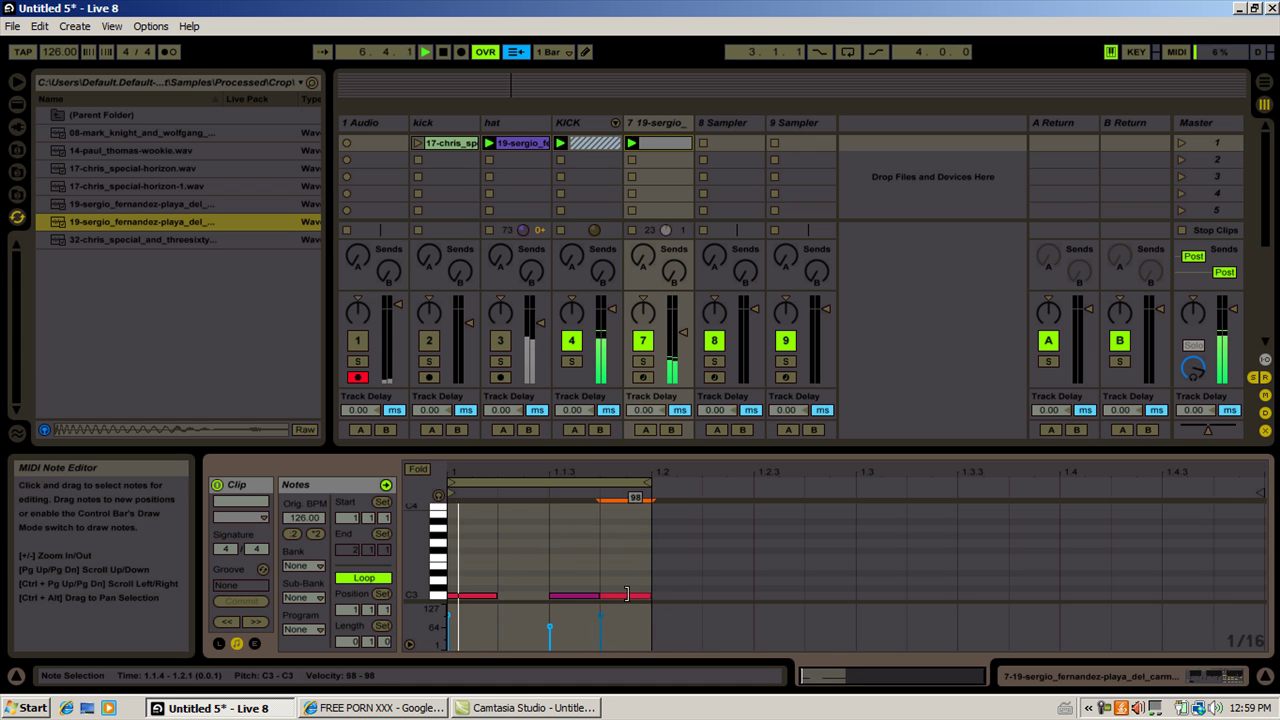
{"action": "left_click", "coordinate": [551, 628]}
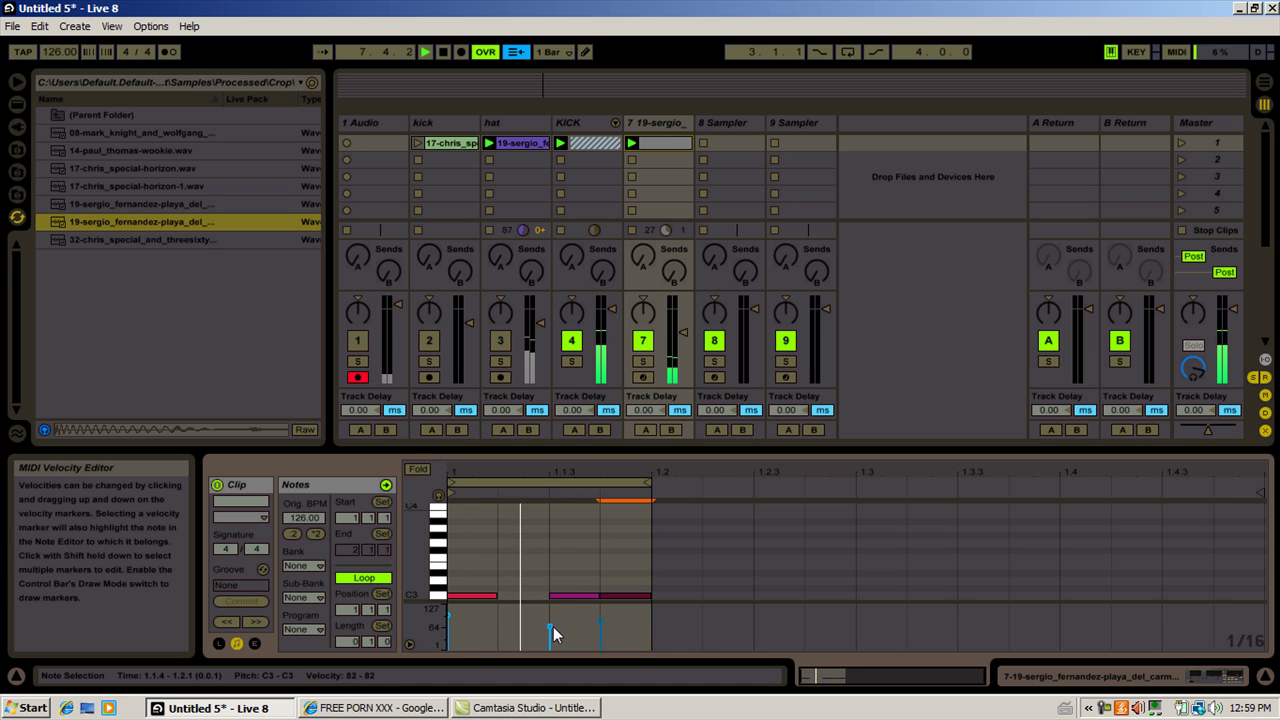
Turn the note grid off, nudge the 1.1.4 note slightly later, and set track 7's delay to -10 ms
{"action": "right_click", "coordinate": [602, 566]}
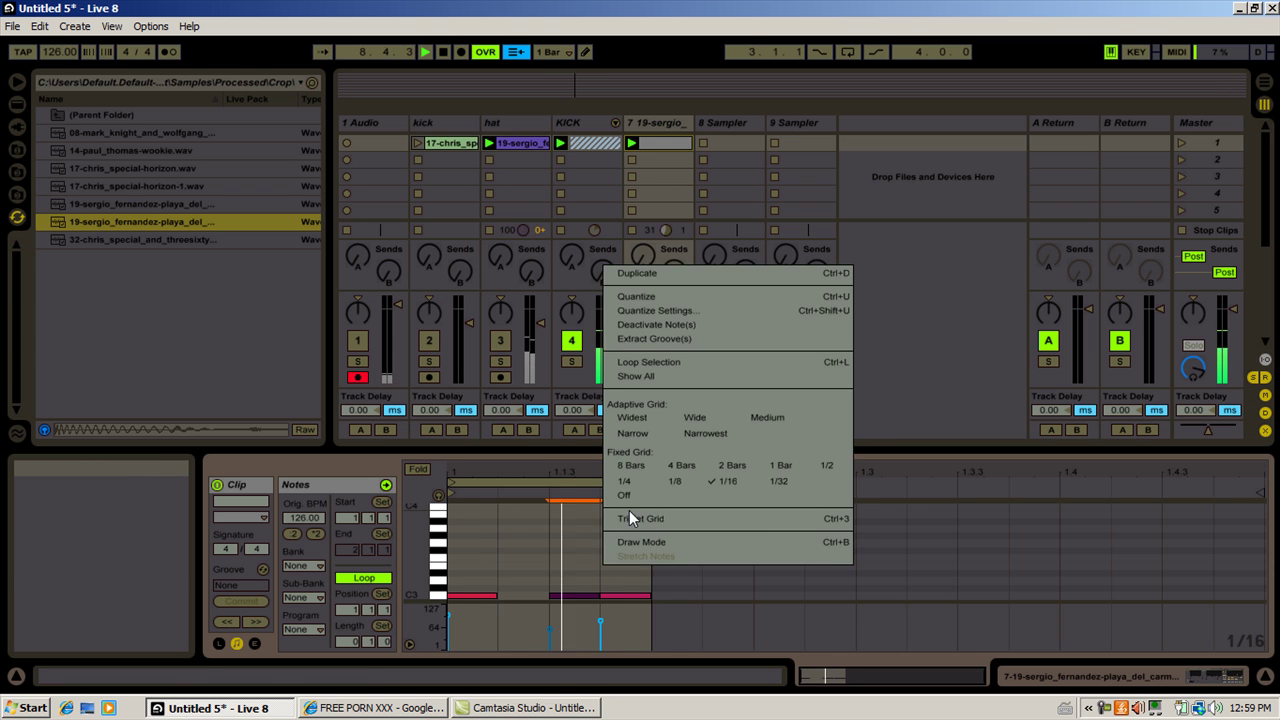
{"action": "left_click", "coordinate": [623, 495]}
{"action": "left_click", "coordinate": [624, 597]}
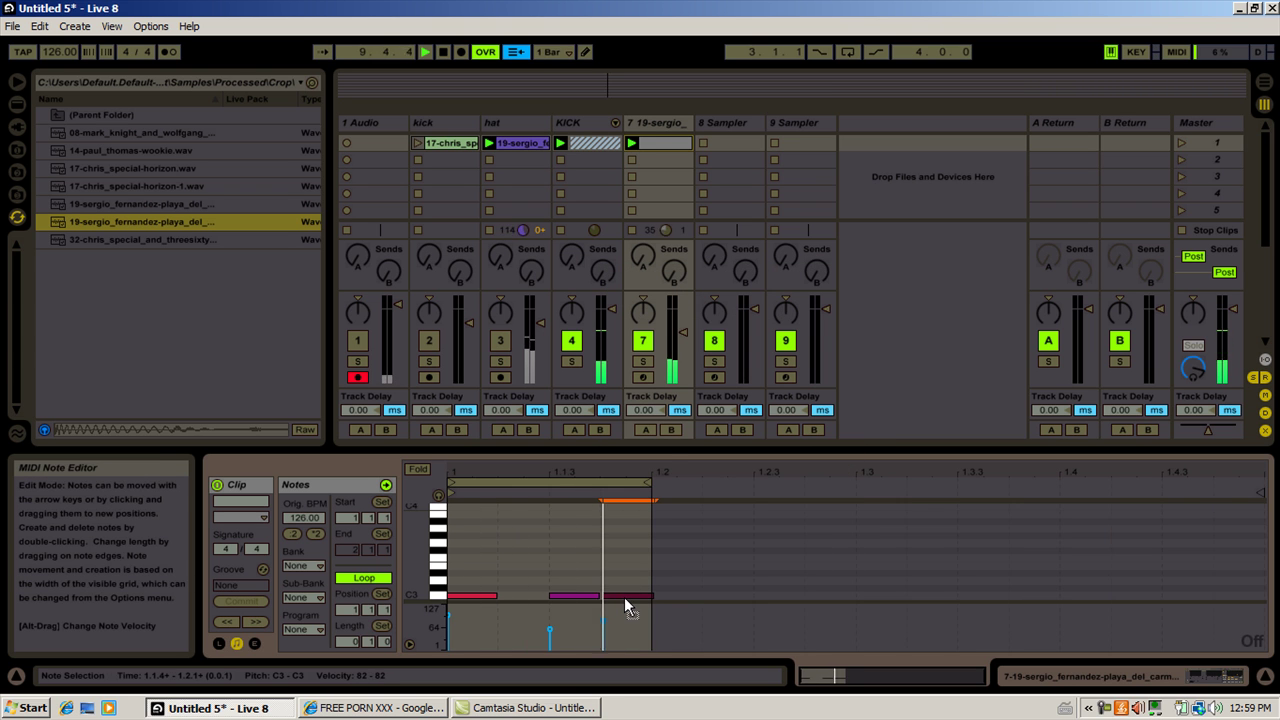
{"action": "left_click_drag", "start_coordinate": [643, 411], "coordinate": [643, 421]}
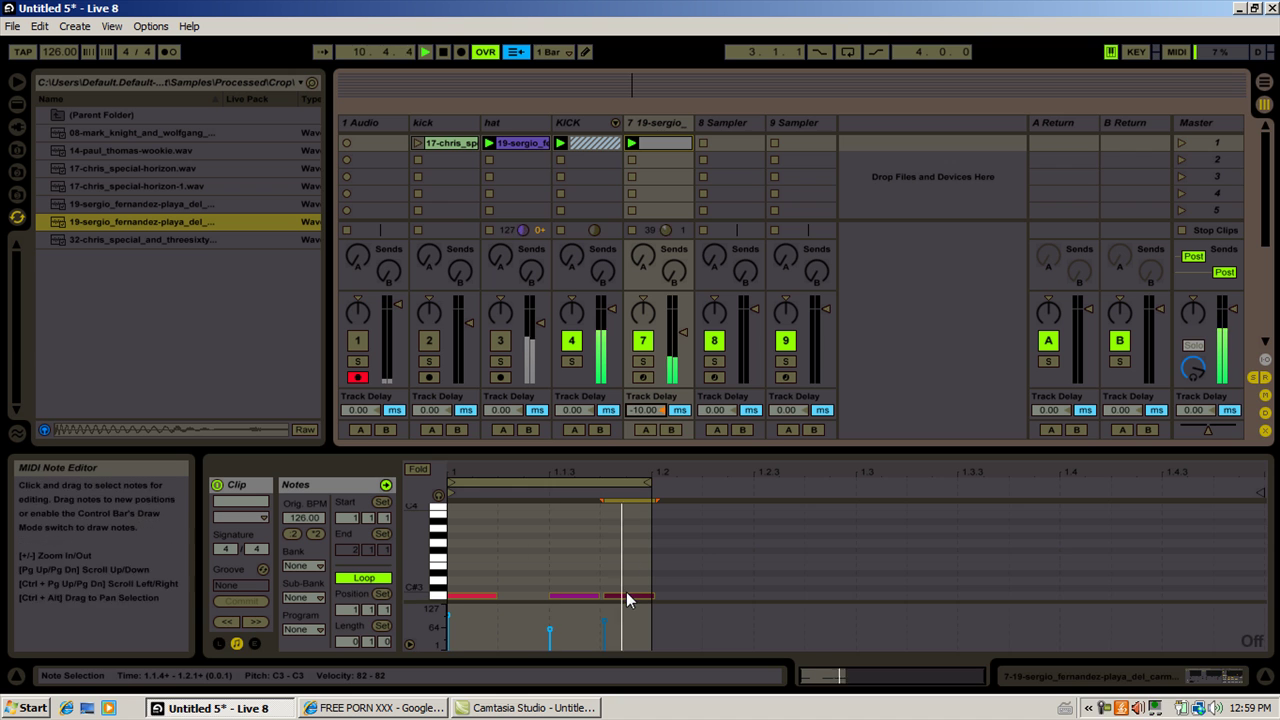
{"action": "left_click_drag", "start_coordinate": [626, 597], "coordinate": [630, 597]}
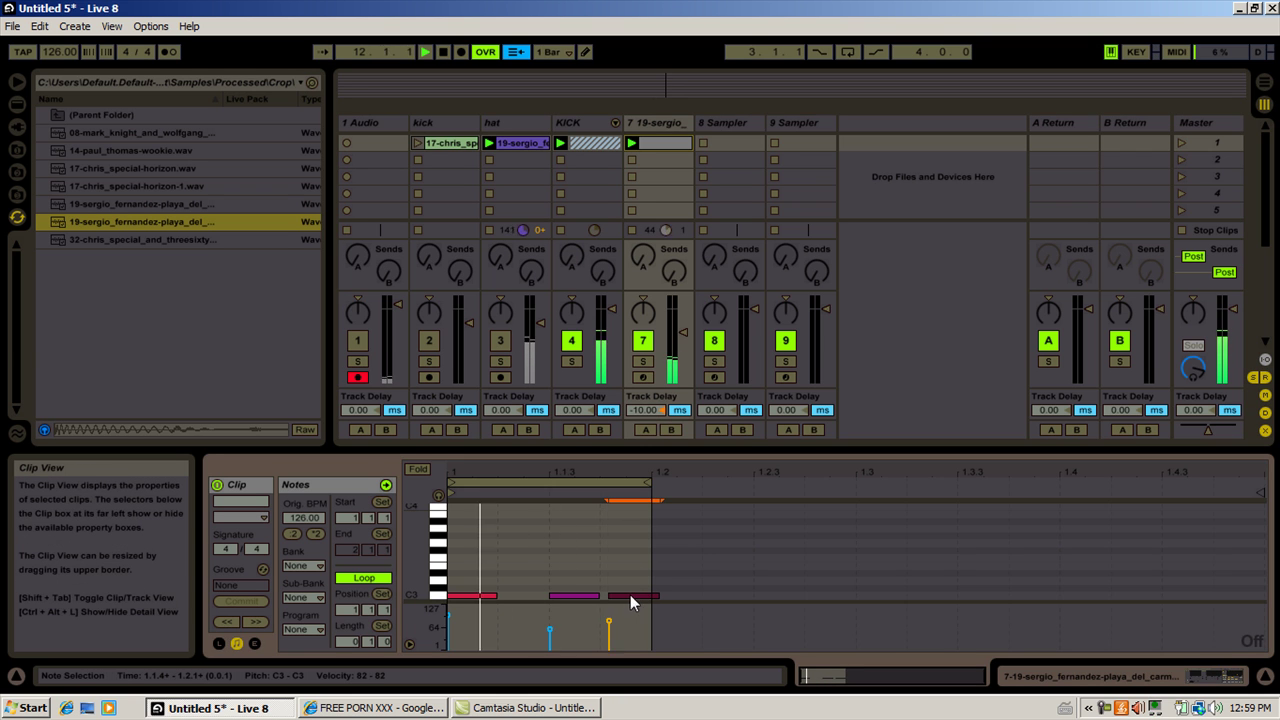
Reduce the 1.1.3 note's velocity slightly more and add a short C3 note just after 1.1.2
{"action": "left_click", "coordinate": [574, 609]}
{"action": "mouse_move", "coordinate": [608, 621]}
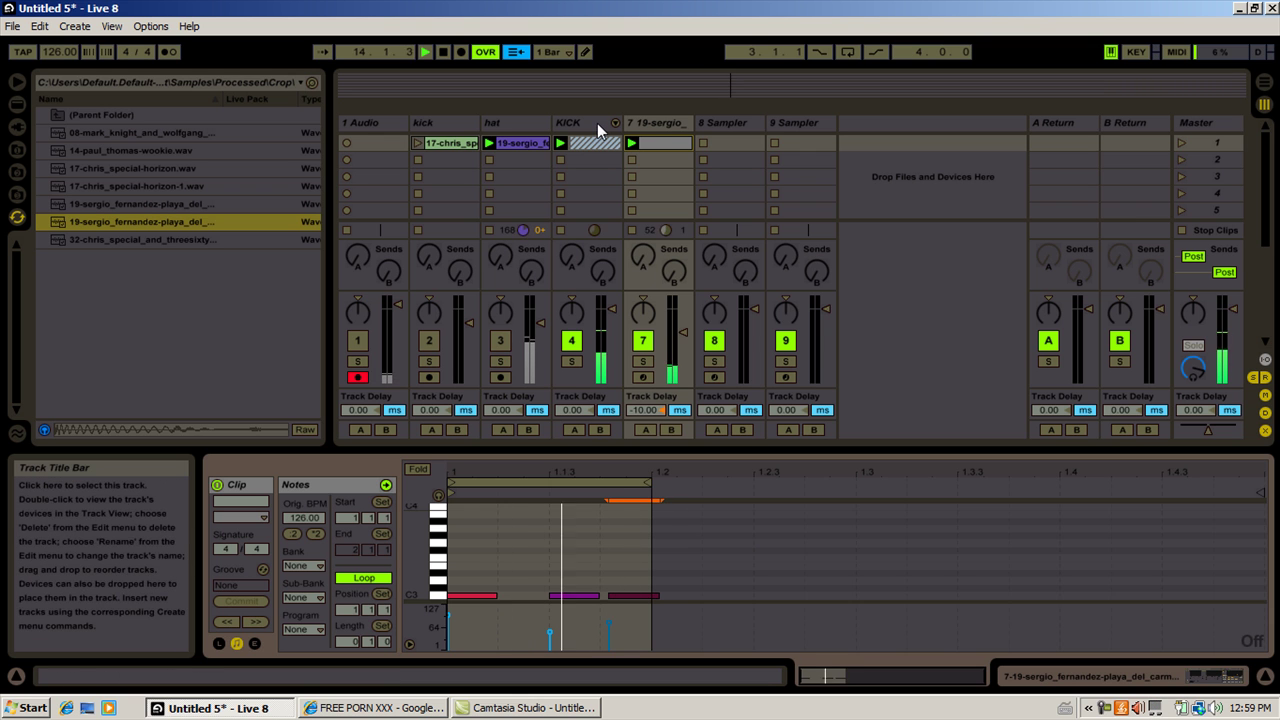
{"action": "left_click", "coordinate": [508, 597]}
{"action": "double_click", "coordinate": [508, 595]}
{"action": "mouse_move", "coordinate": [509, 595]}
{"action": "left_mouse_down"}
{"action": "mouse_move", "coordinate": [532, 597]}
{"action": "mouse_move", "coordinate": [511, 624]}
{"action": "left_mouse_up"}
Lower track 7's volume to -13.0 dB, stop playback and unmute track 1
{"action": "left_click_drag", "start_coordinate": [683, 333], "coordinate": [683, 340]}
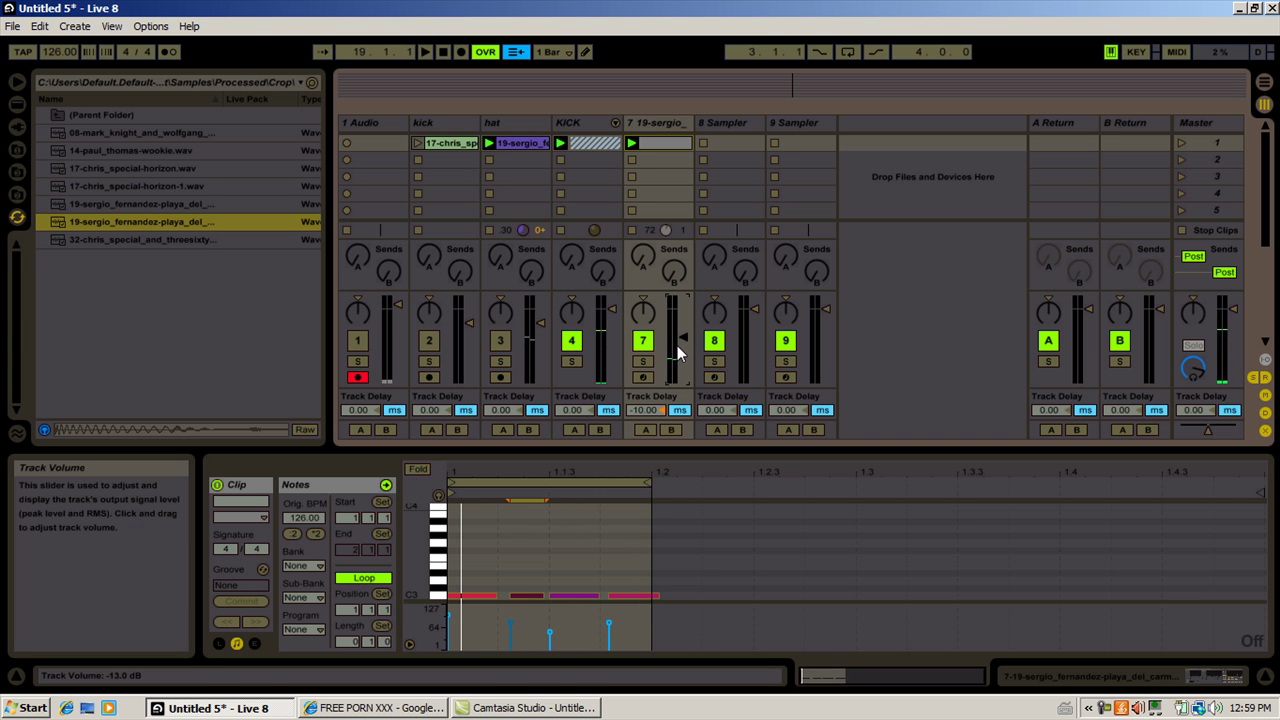
{"action": "left_click", "coordinate": [357, 345]}
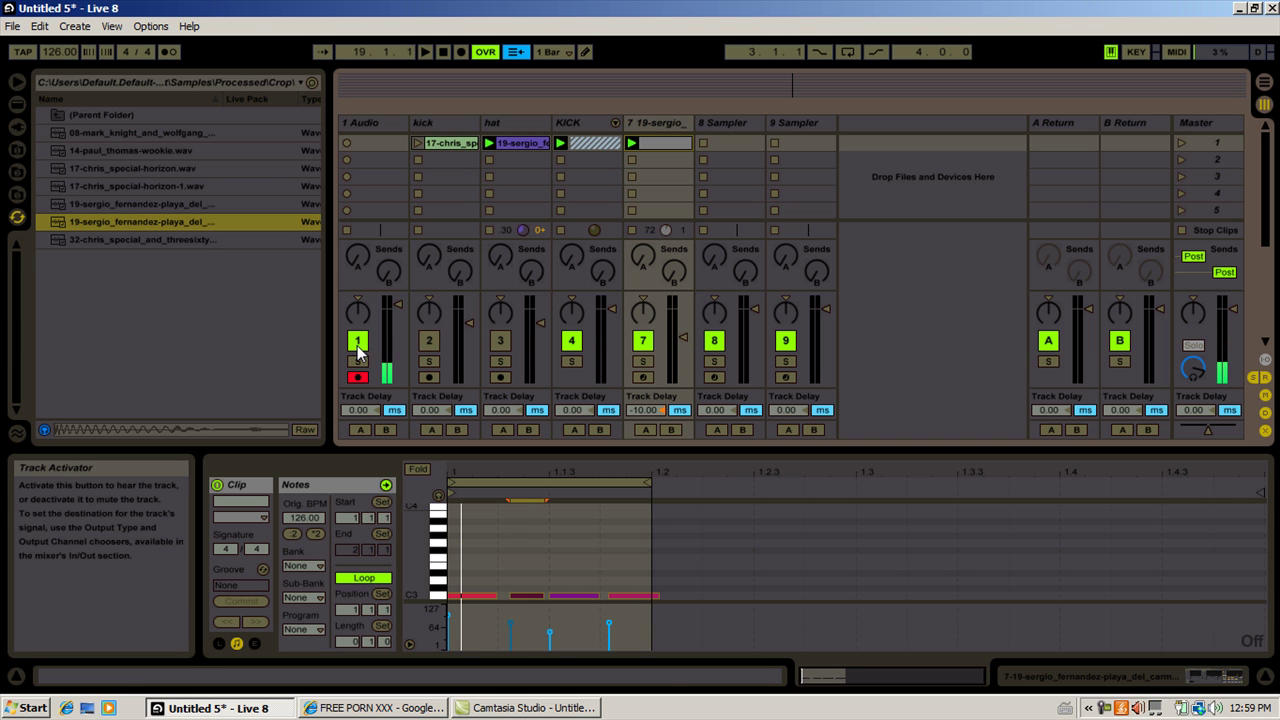
Switch to the third file browser, collapse the Vintage Drum Samples 24bit folder and expand the Sampled folder under C:\Samples
{"action": "left_click", "coordinate": [19, 195]}
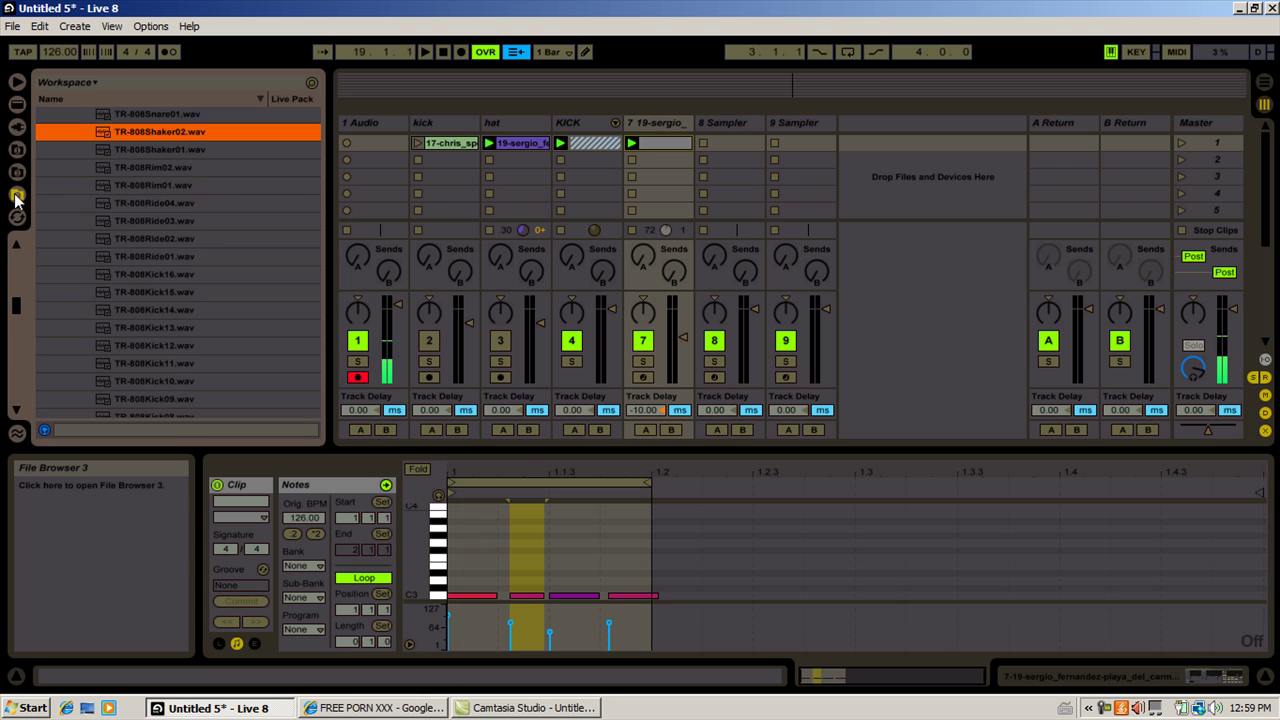
{"action": "left_click_drag", "start_coordinate": [17, 299], "coordinate": [17, 268]}
{"action": "left_click", "coordinate": [72, 399]}
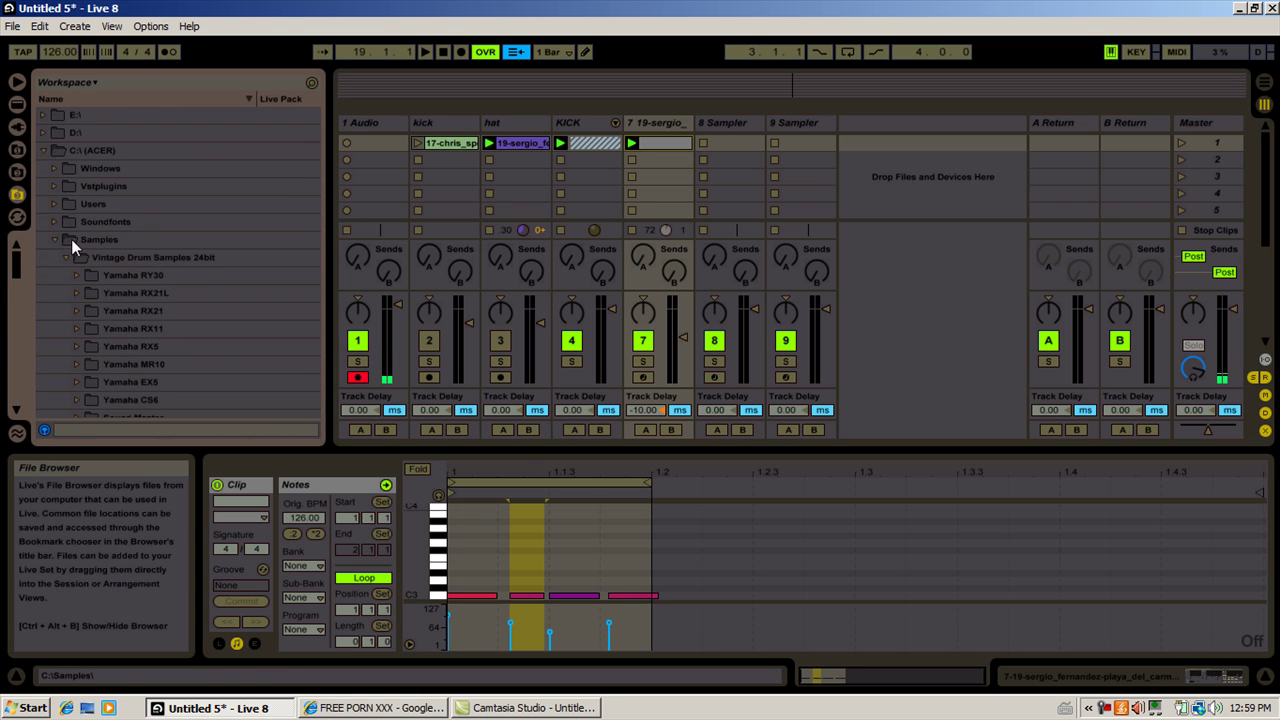
{"action": "left_click", "coordinate": [67, 258]}
{"action": "left_click", "coordinate": [66, 275]}
{"action": "scroll", "coordinate": [20, 278], "scroll_direction": "down", "scroll_amount": 1}
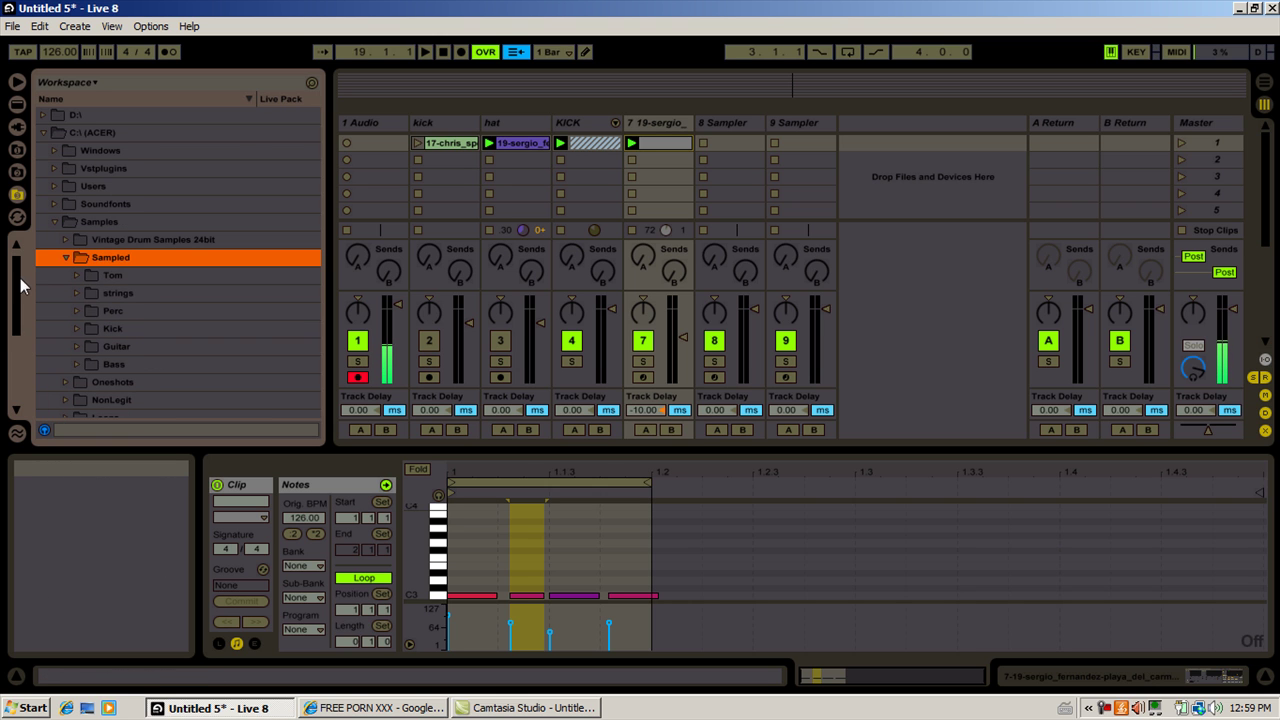
Expand the Guitar folder and preview its samples, including 90bpm.wav, 88bpm#2.wav, 88bpm.wav and 70bpm.wav
{"action": "left_click", "coordinate": [77, 346]}
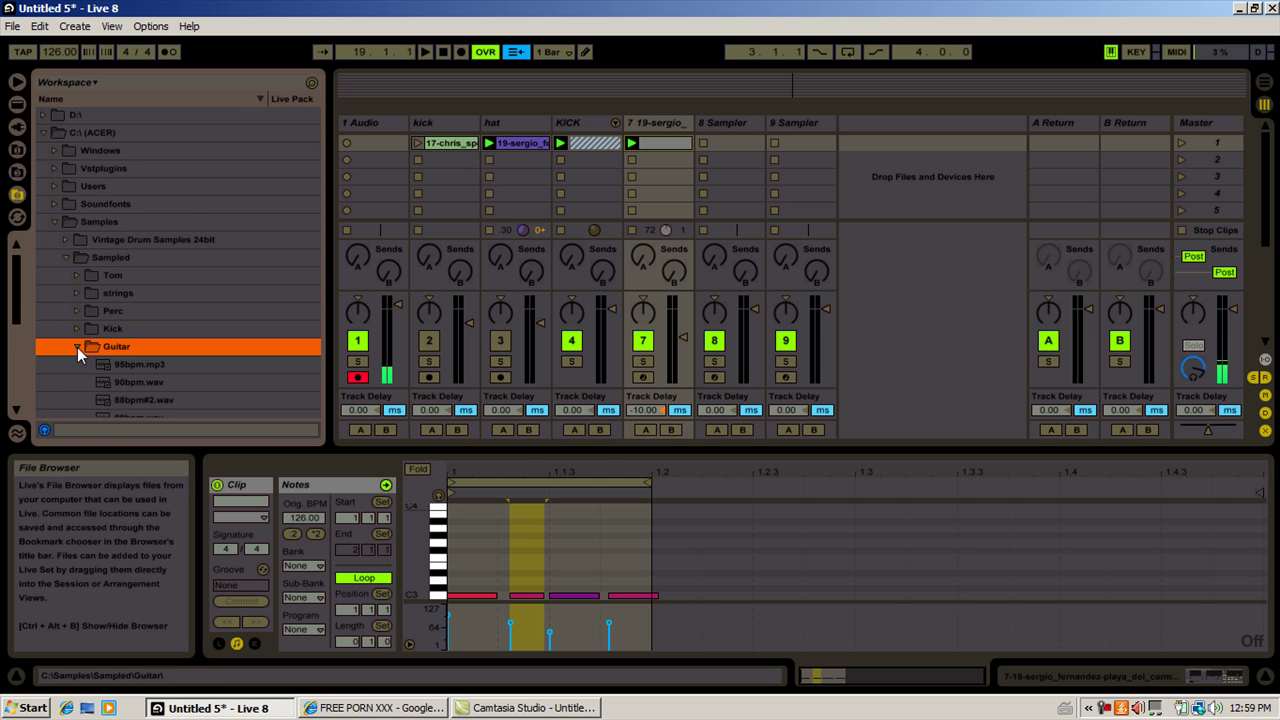
{"action": "left_click", "coordinate": [118, 430]}
{"action": "left_click", "coordinate": [131, 384]}
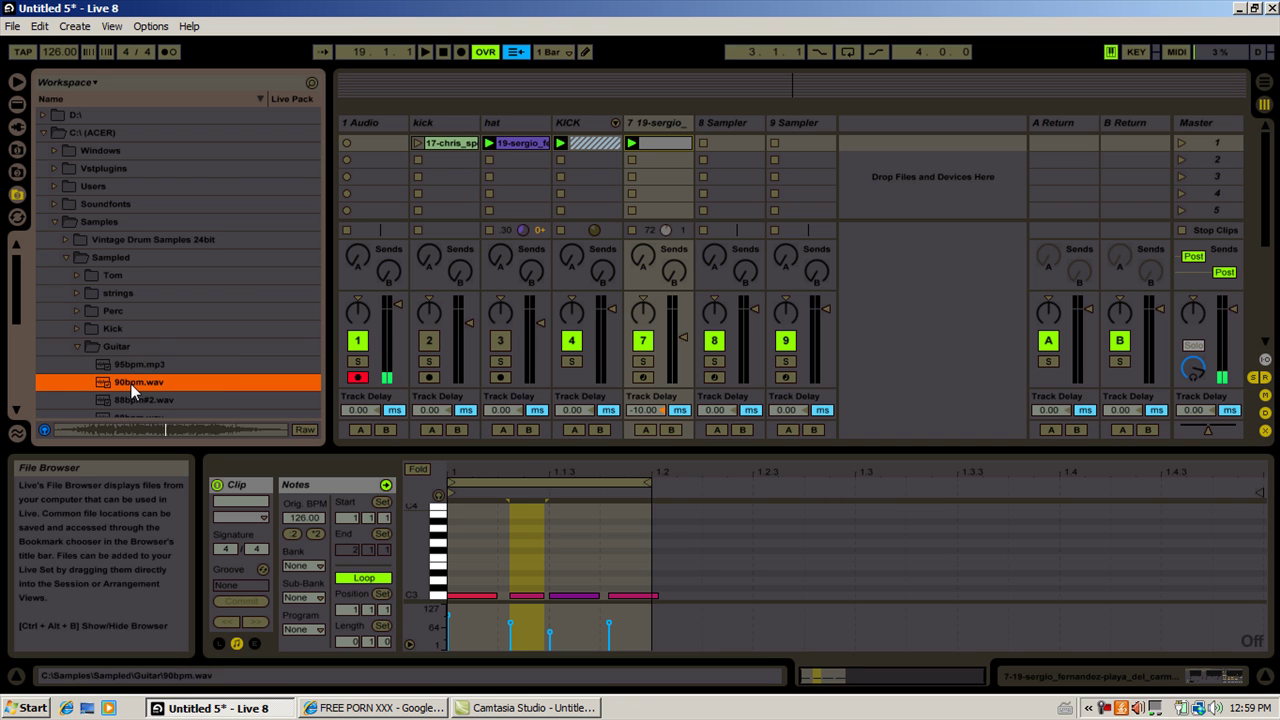
{"action": "left_click", "coordinate": [131, 402]}
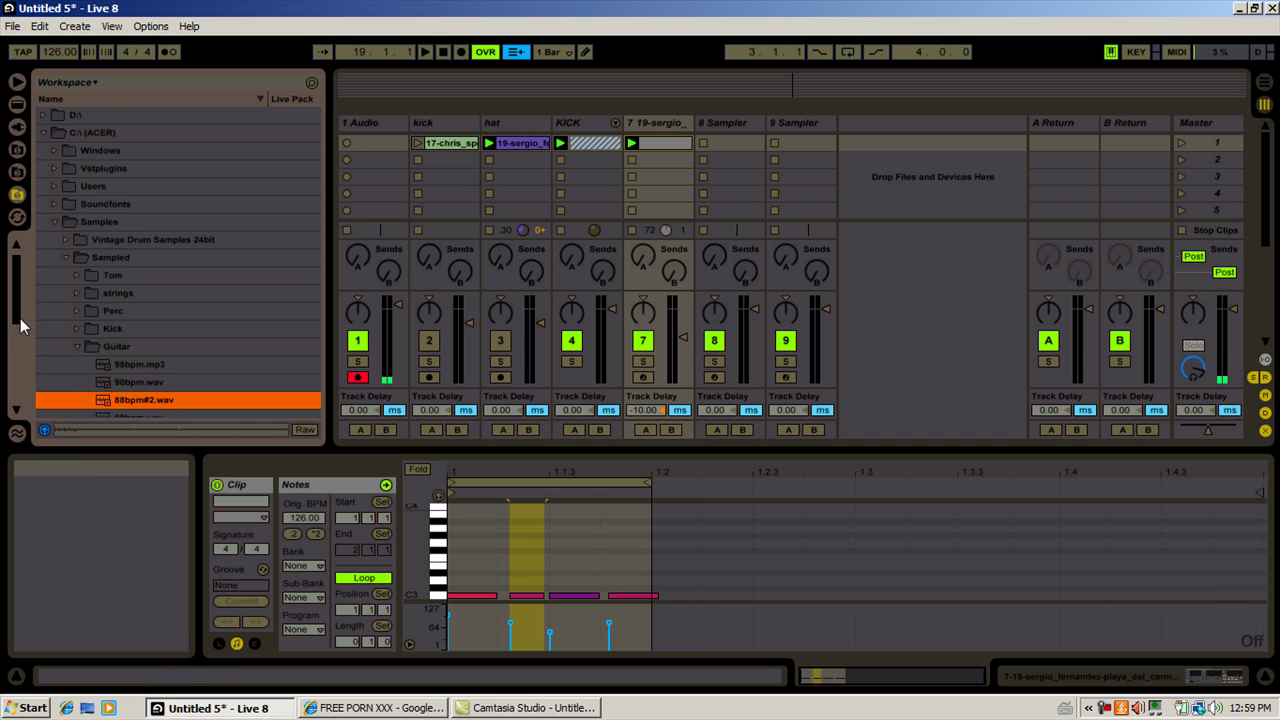
{"action": "left_click_drag", "start_coordinate": [20, 318], "coordinate": [20, 331]}
{"action": "left_click", "coordinate": [108, 363]}
{"action": "left_click", "coordinate": [123, 375]}
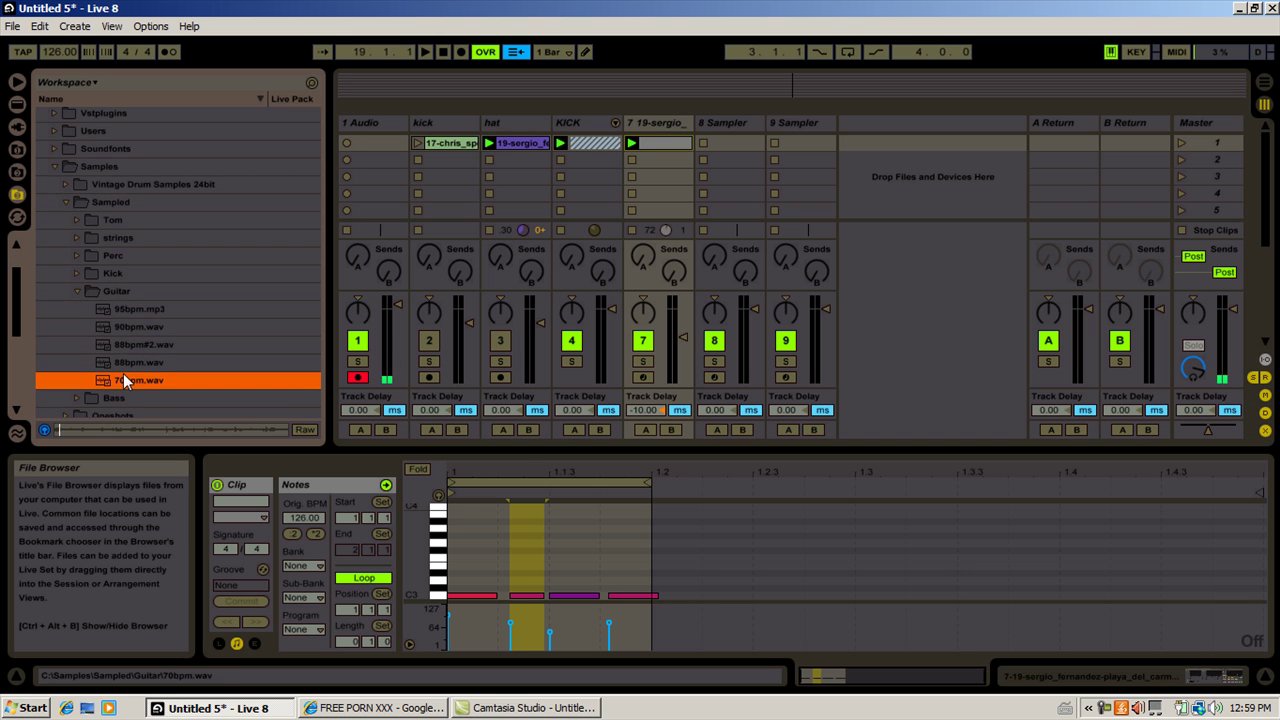
Collapse the Guitar folder, expand the Bass folder and preview Slap2.wav, Slap1.wav and Bassline120bpm.wav
{"action": "left_click", "coordinate": [81, 291]}
{"action": "left_click", "coordinate": [81, 310]}
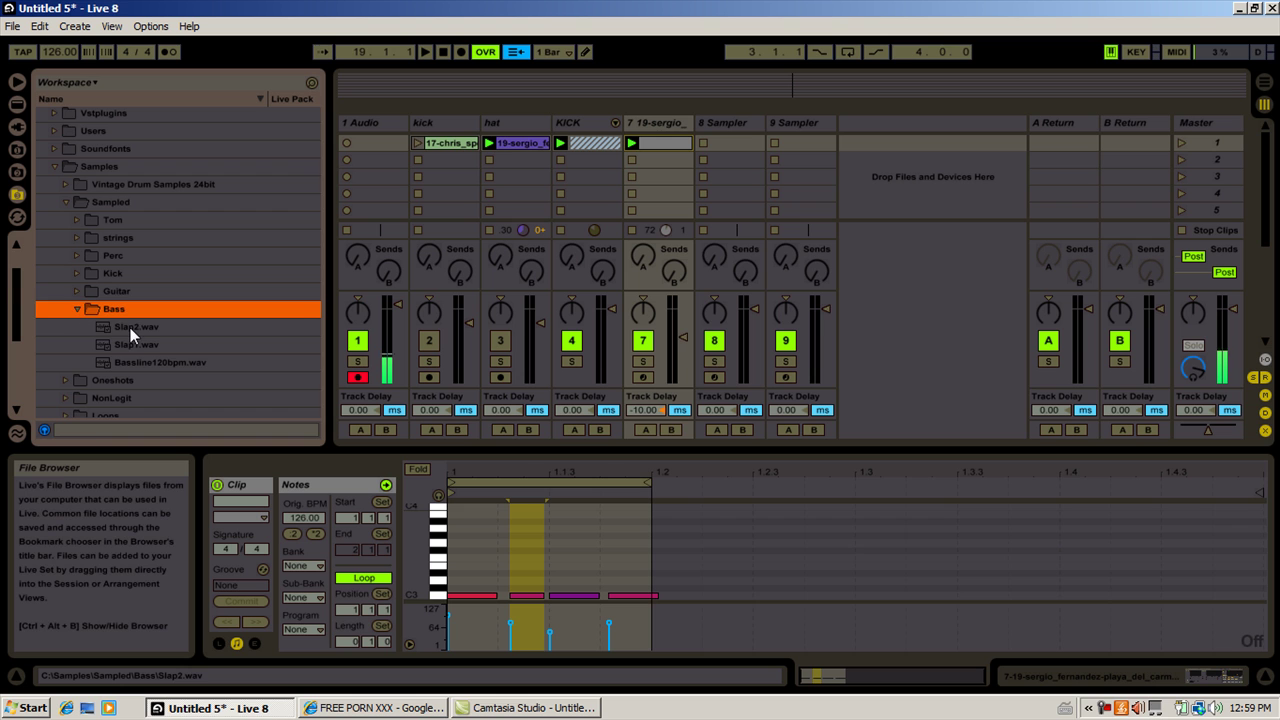
{"action": "left_click", "coordinate": [115, 328]}
{"action": "left_click", "coordinate": [130, 346]}
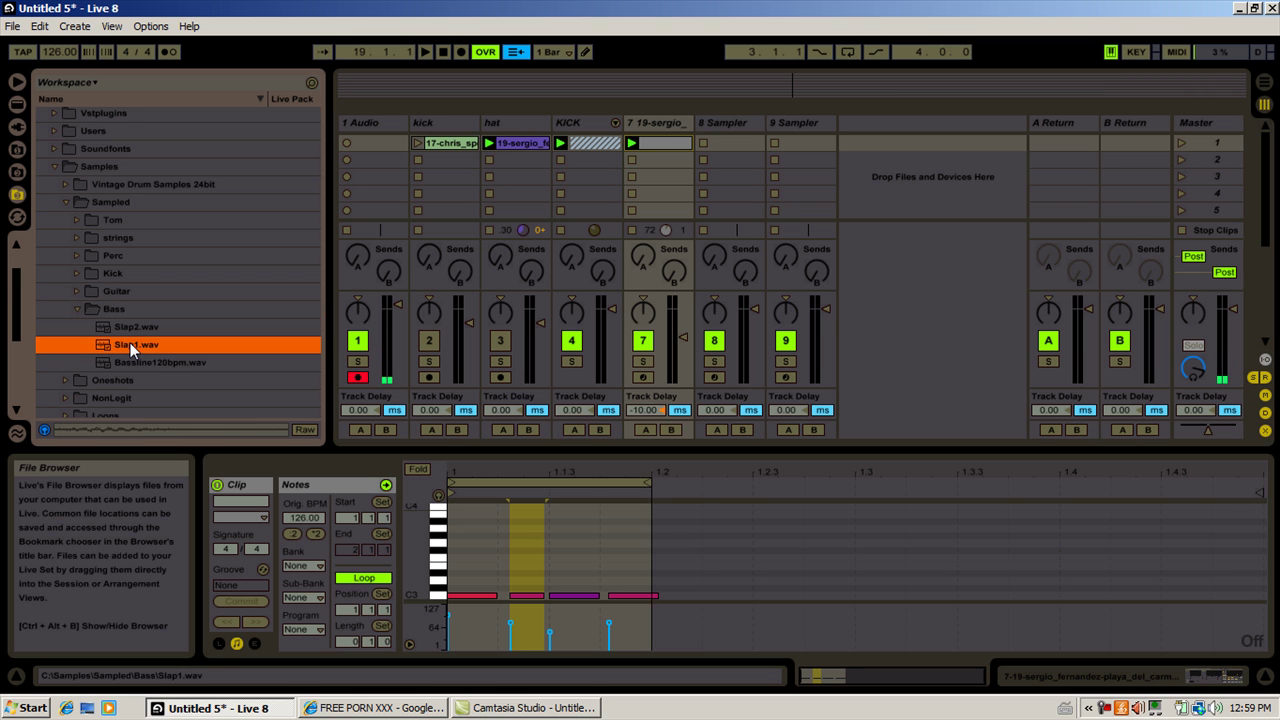
{"action": "left_click", "coordinate": [136, 362]}
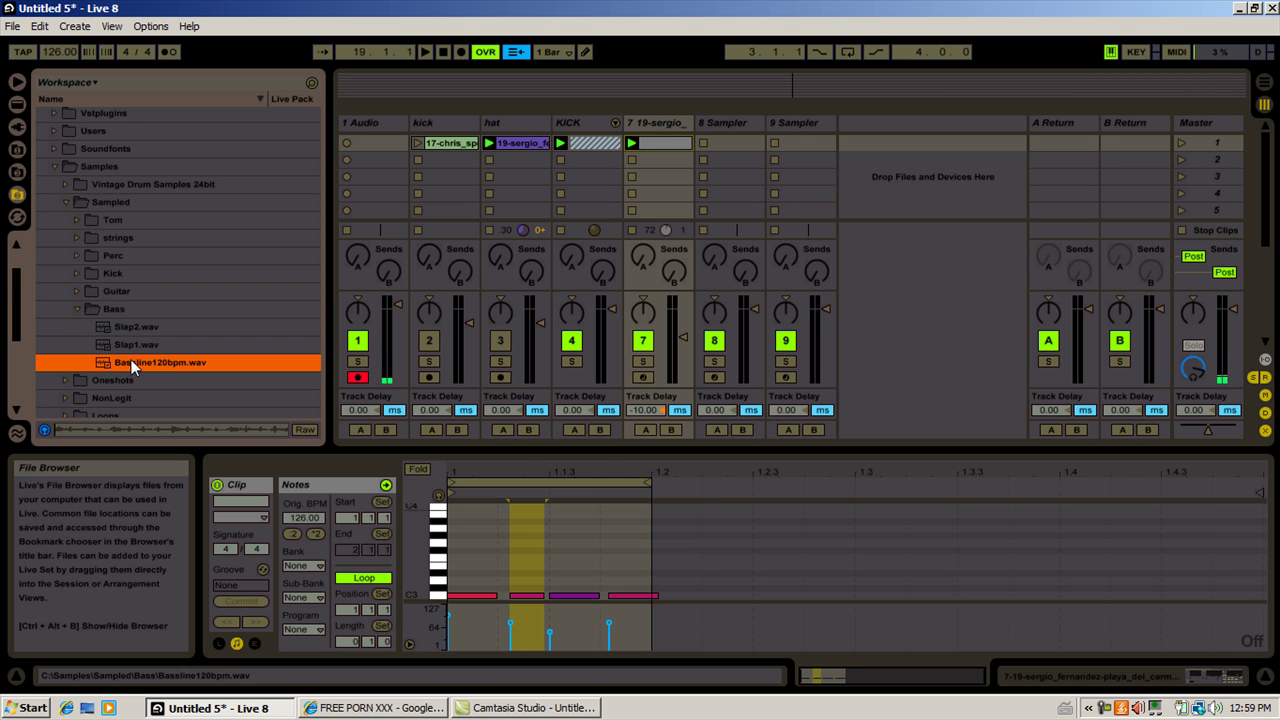
Collapse the Bass folder, the Samples folder and the C: drive in the file browser
{"action": "left_click", "coordinate": [80, 308]}
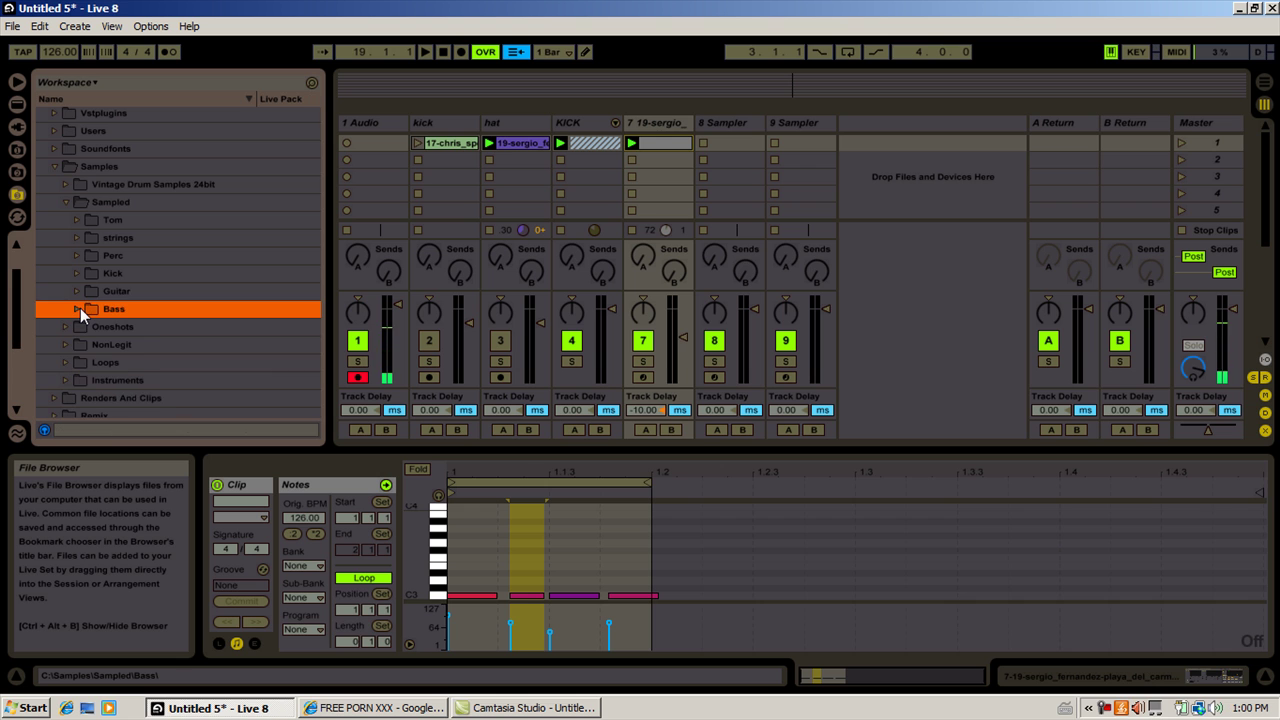
{"action": "left_click", "coordinate": [54, 166]}
{"action": "left_click", "coordinate": [47, 151]}
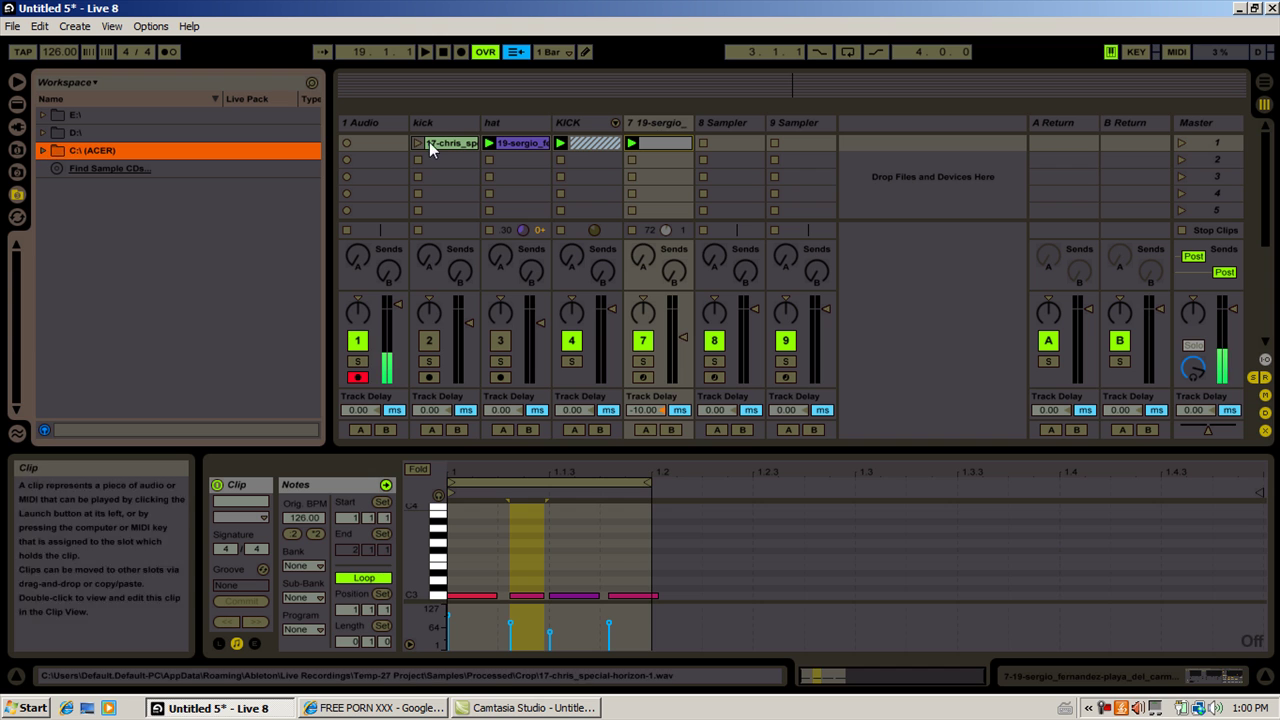
Select the hat track, track 7, 8 Sampler and 9 Sampler one after another to review the set's tracks
{"action": "left_click", "coordinate": [495, 123]}
{"action": "left_click", "coordinate": [643, 123]}
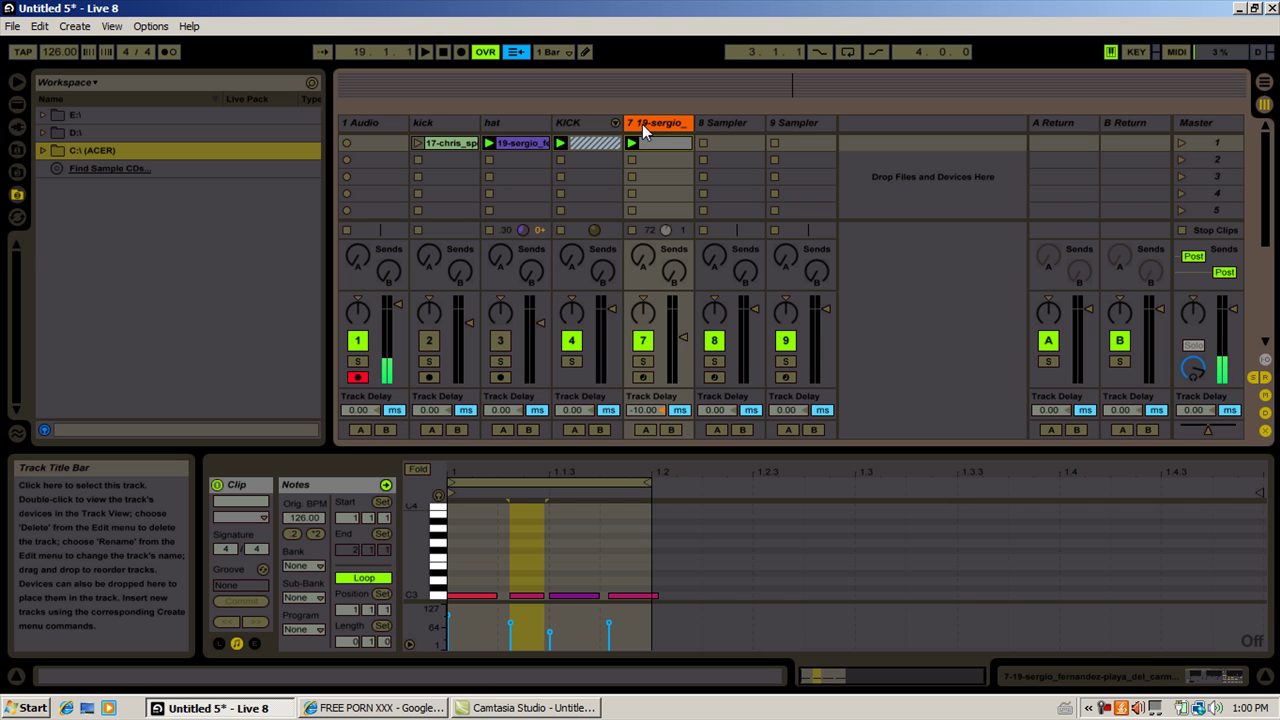
{"action": "left_click", "coordinate": [734, 128]}
{"action": "left_click", "coordinate": [780, 121]}
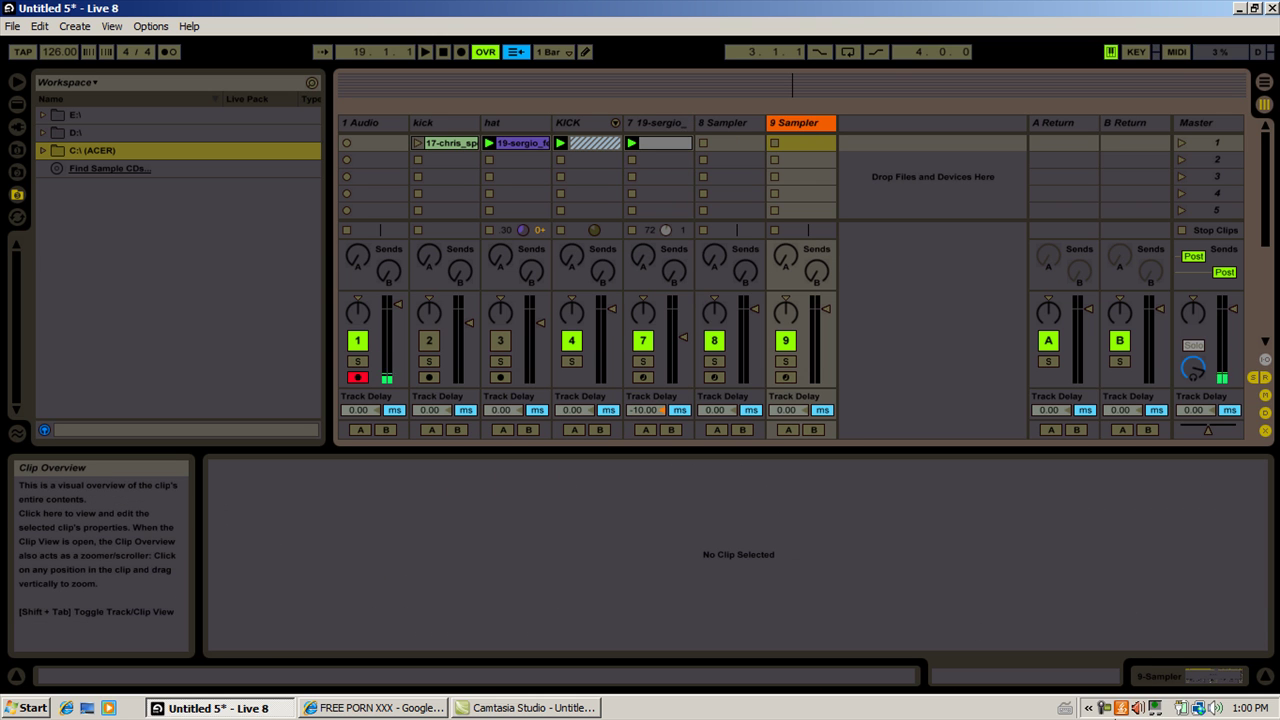
{"action": "left_click", "coordinate": [1104, 708]}
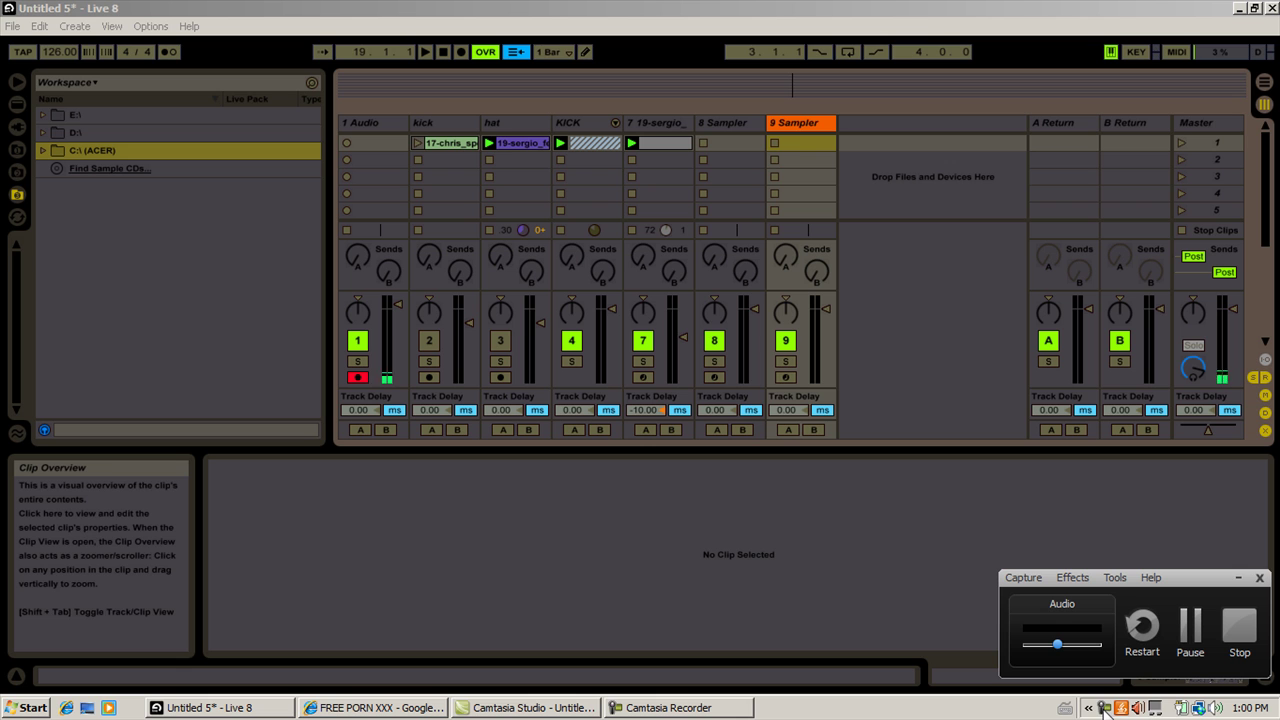